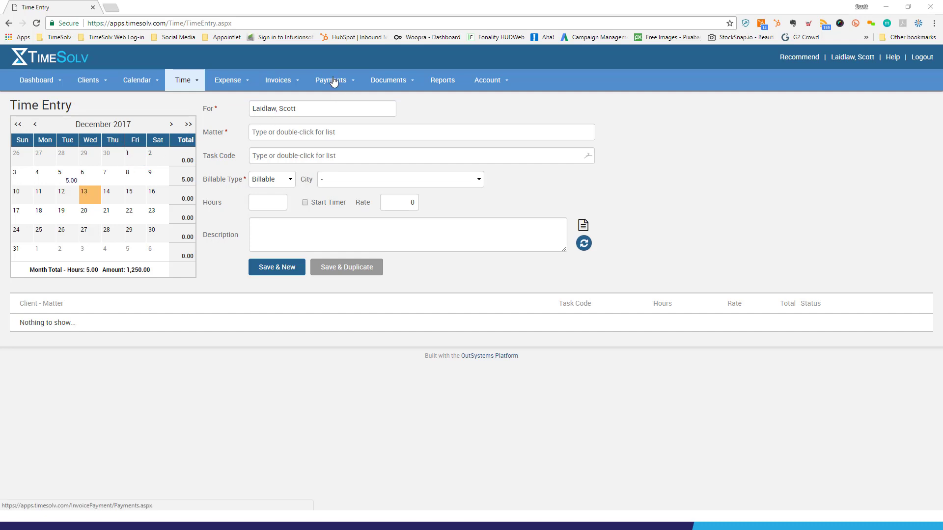
Start a Payments & Credits entry for the client-matter Riverview Cafe - Deed Filing
mouse_move(337, 83)
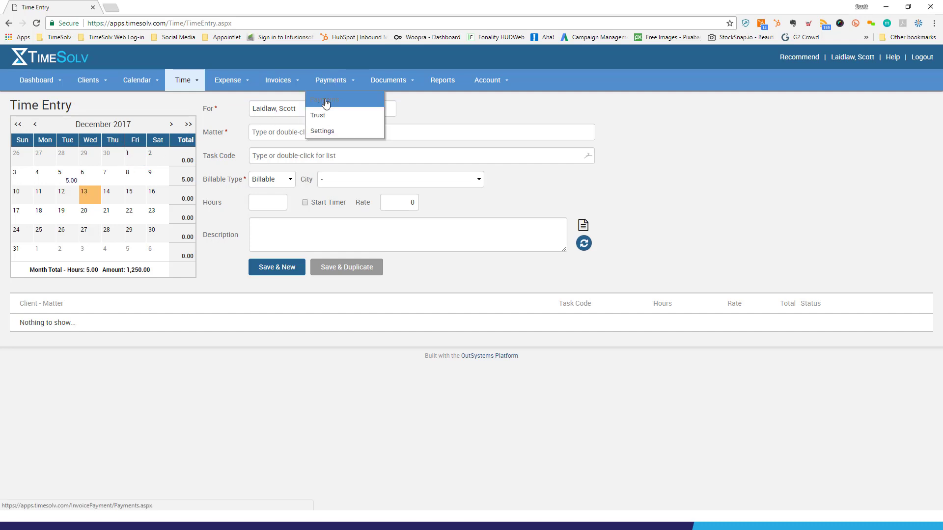
left_click(326, 101)
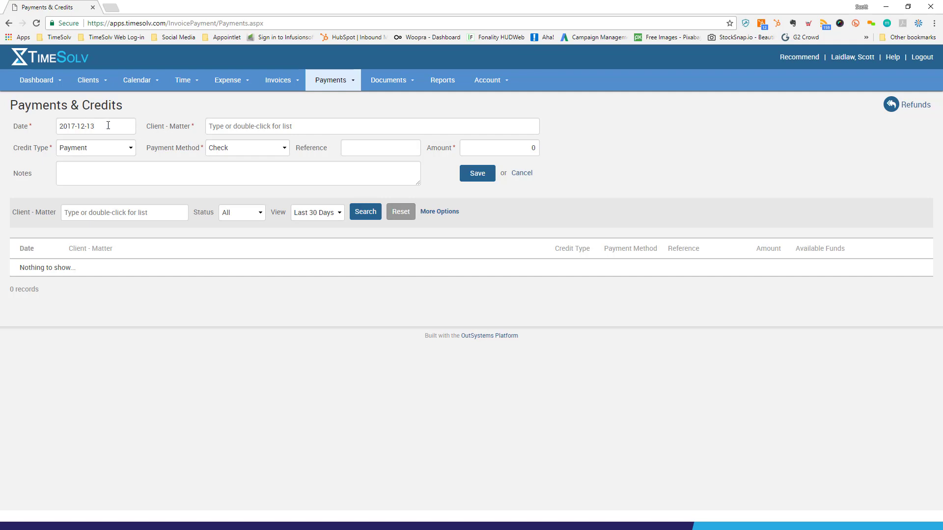
double_click(263, 128)
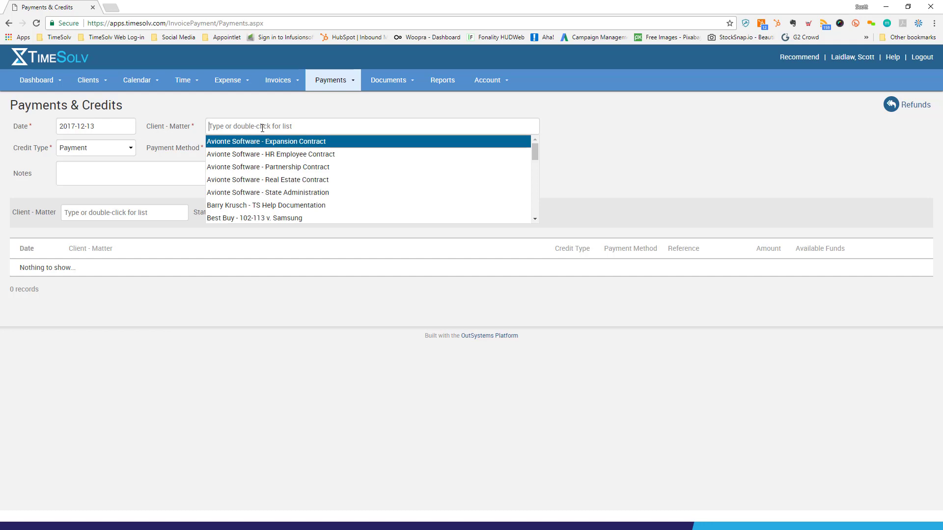
scroll(315, 172, "down", 5)
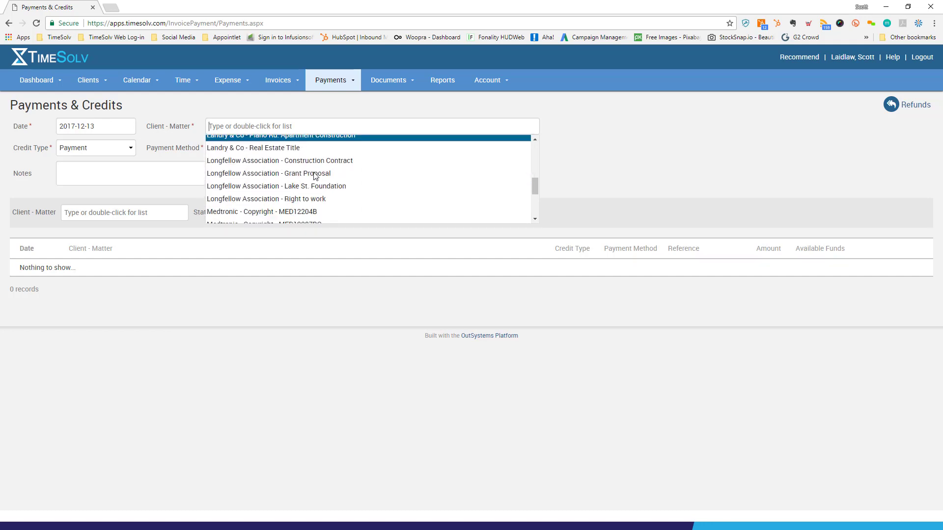
scroll(275, 172, "down", 4)
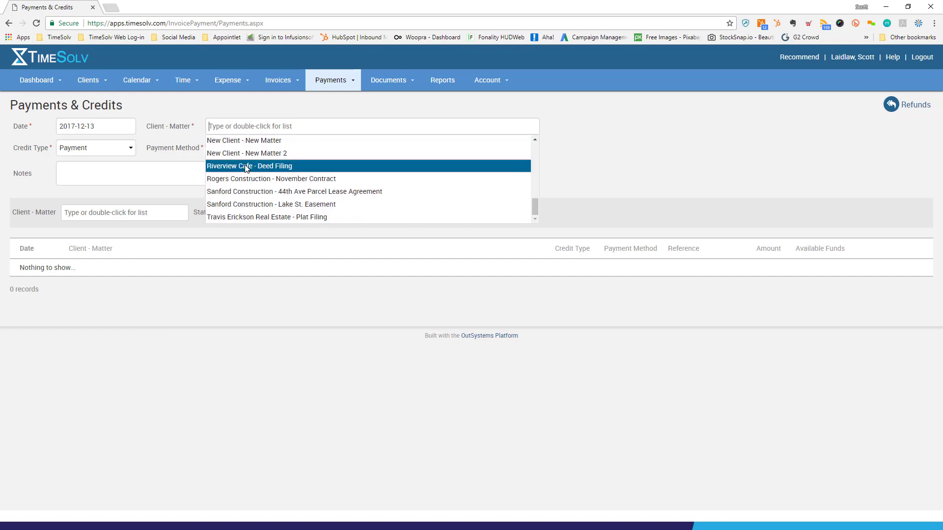
left_click(234, 170)
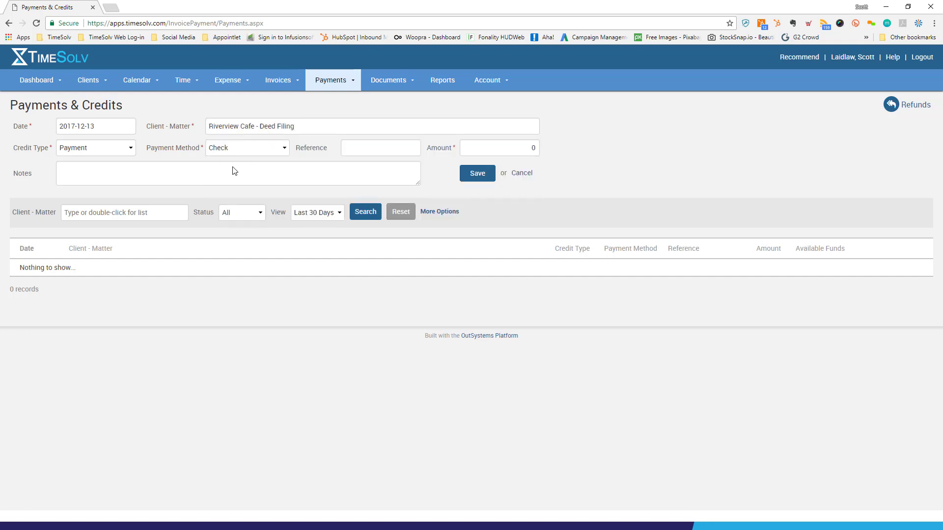
Set the entry's credit type to Credit Memo and its payment method to Internal
left_click(101, 152)
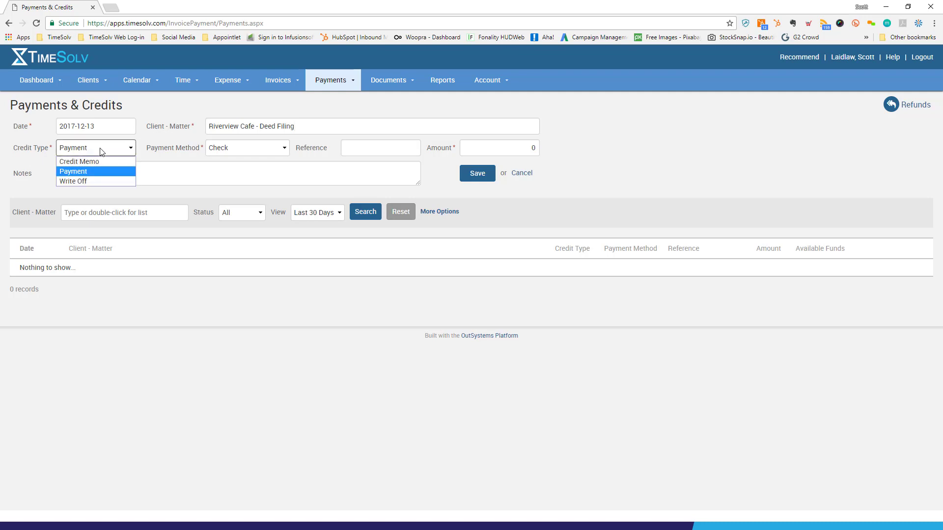
left_click(85, 161)
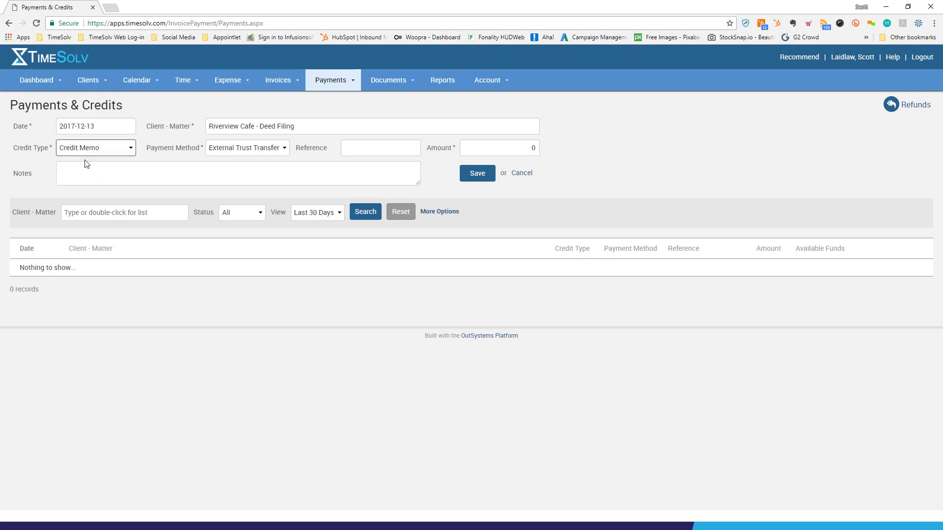
left_click(258, 150)
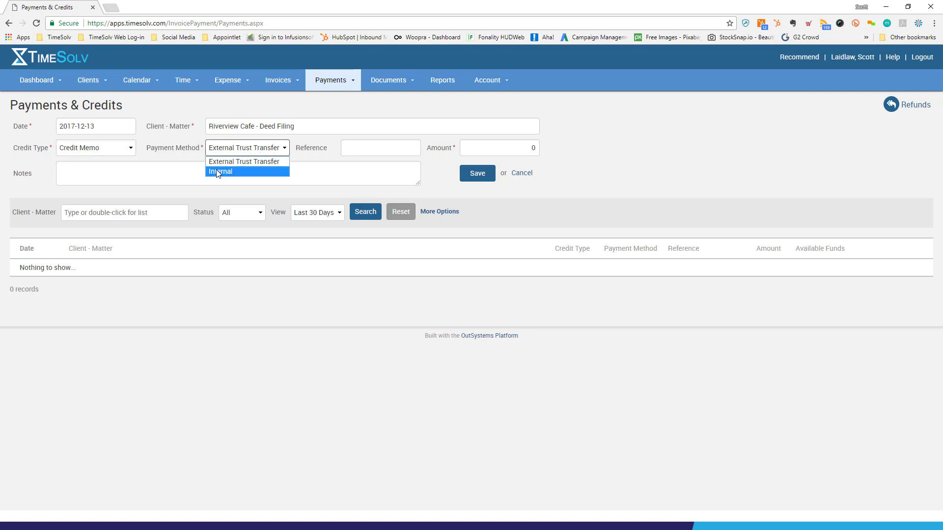
left_click(230, 173)
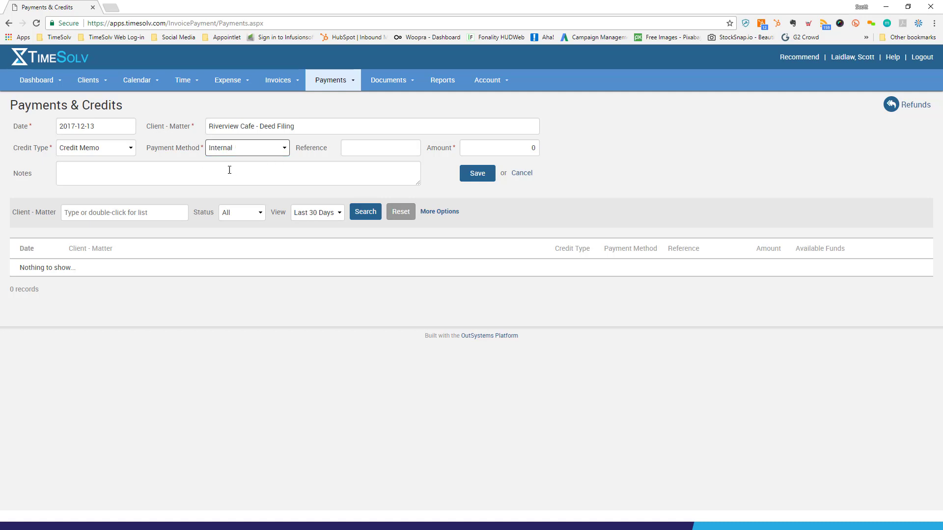
Enter an amount of 500 with the note "Client overpaid on invoice last sent." and save the credit memo
left_click(369, 148)
left_click_drag(528, 149, 539, 149)
type("500")
left_click(96, 170)
type("Client overpaid on in")
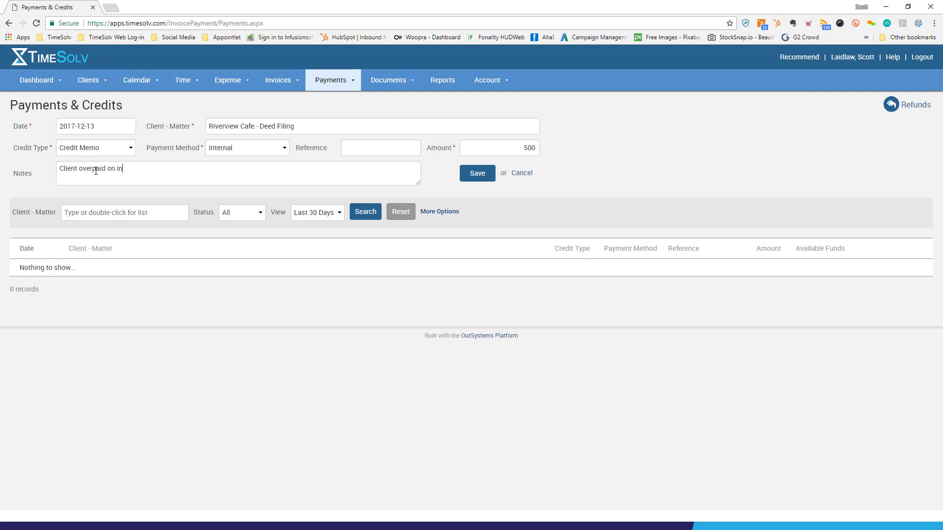
type("voice last sent.")
left_click(479, 176)
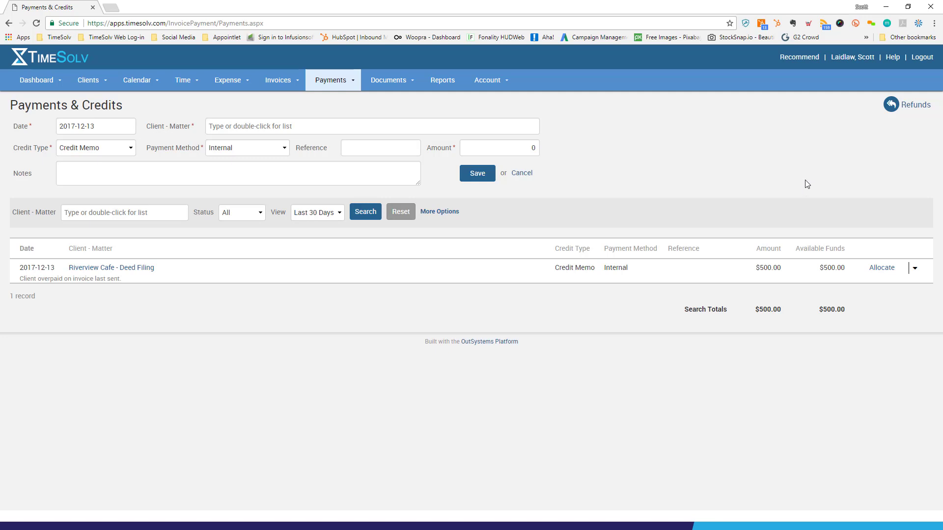
Open the Riverview Cafe credit memo for allocation and turn off including all matters for the client
left_click(881, 268)
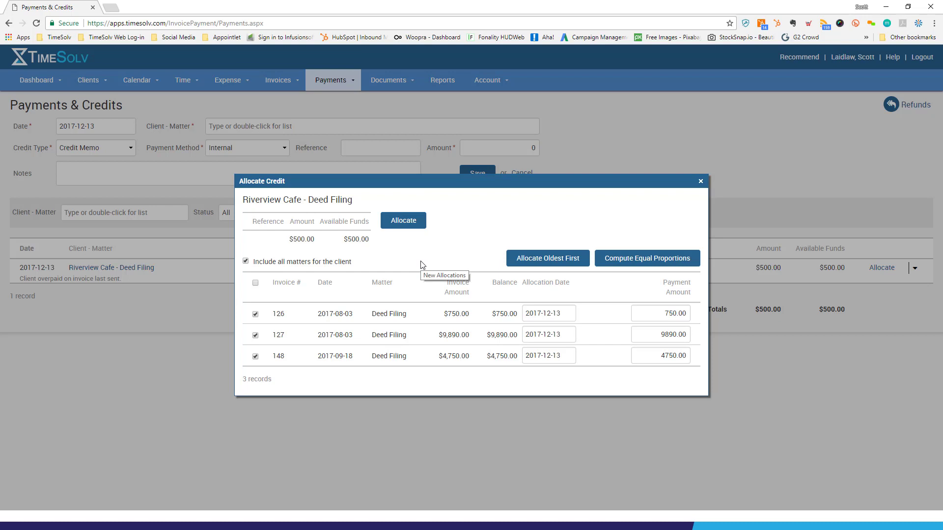
left_click(246, 262)
left_click(620, 261)
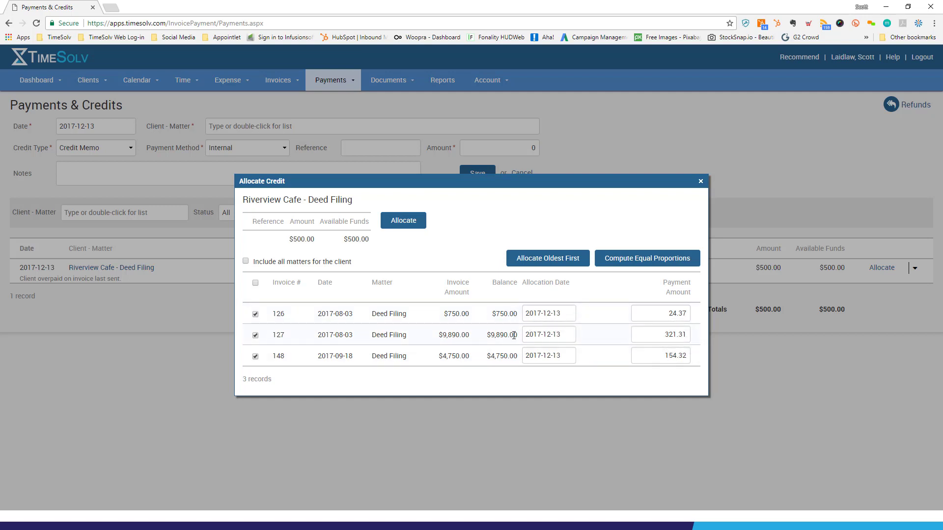
left_click(255, 314)
left_click(256, 336)
double_click(278, 356)
left_click(412, 224)
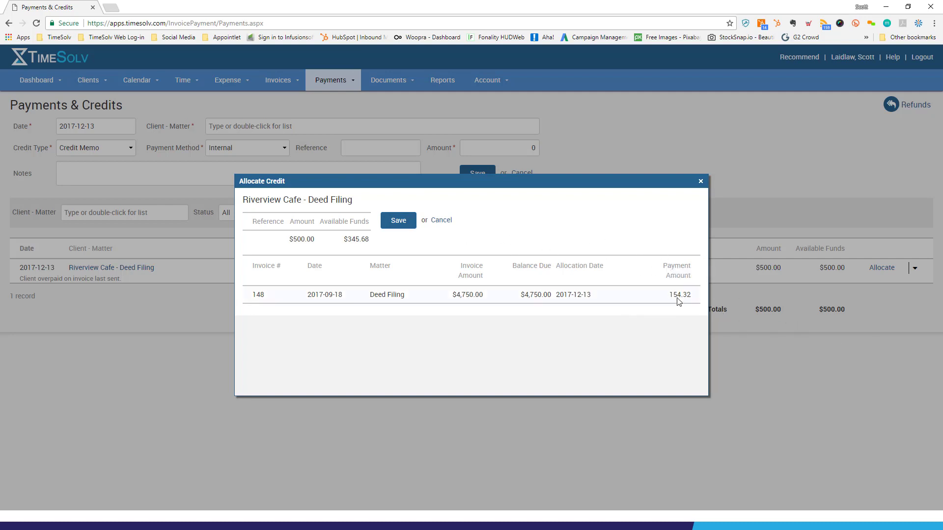
left_click(442, 221)
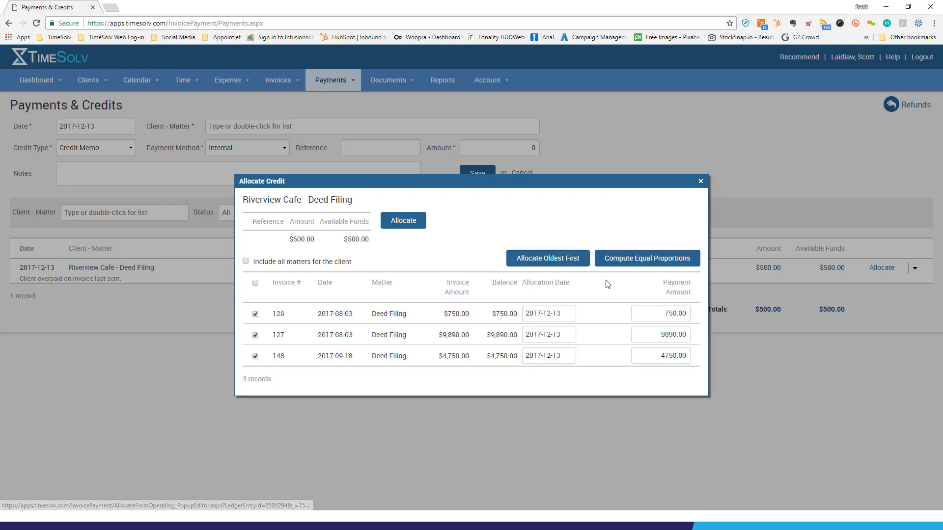
Allocate the credit only to invoice 148, leaving out invoices 126 and 127, and save the allocation
left_click(256, 314)
left_click(255, 336)
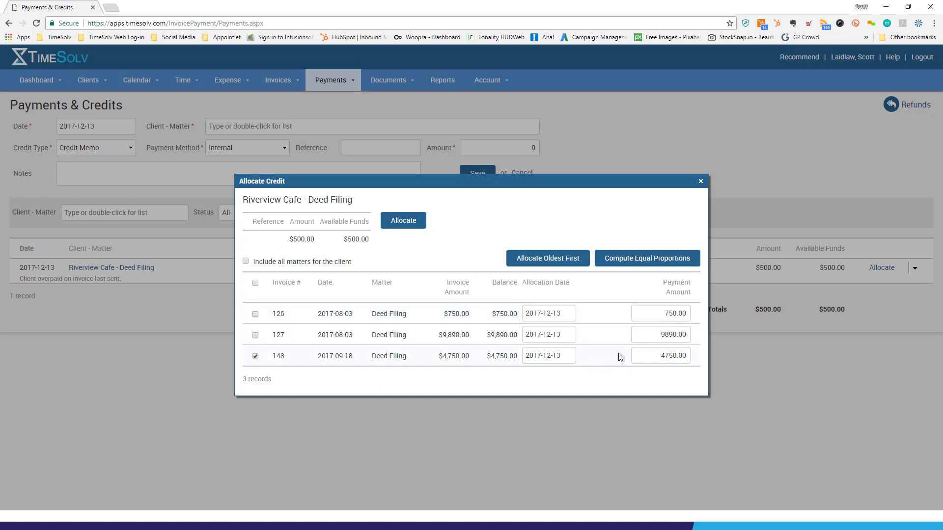
left_click(404, 222)
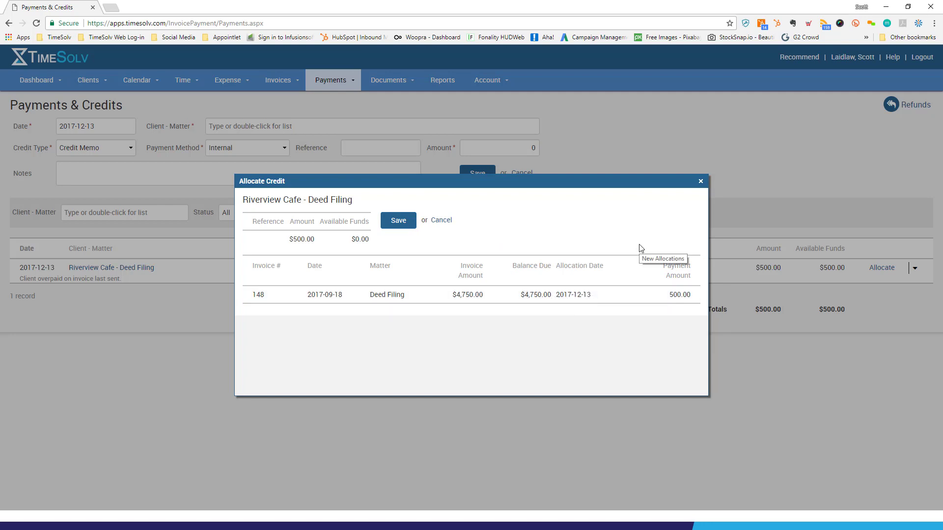
left_click(404, 227)
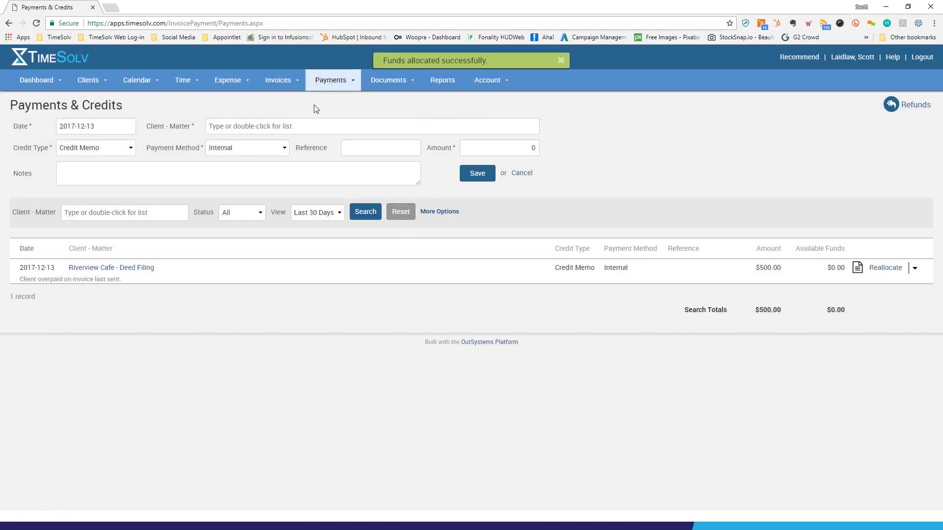
Open the sent invoices and check the balance of Riverview Cafe's Deed Filing invoice 148
left_click(282, 84)
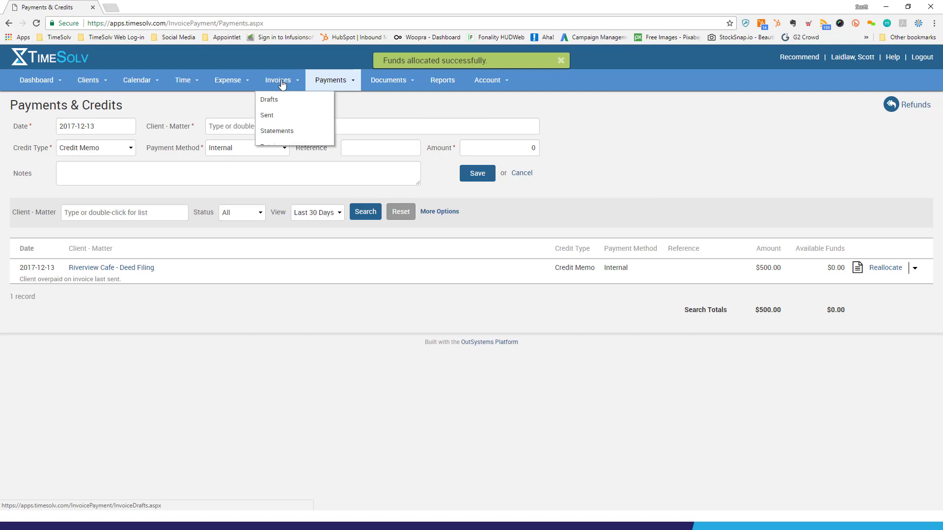
left_click(268, 117)
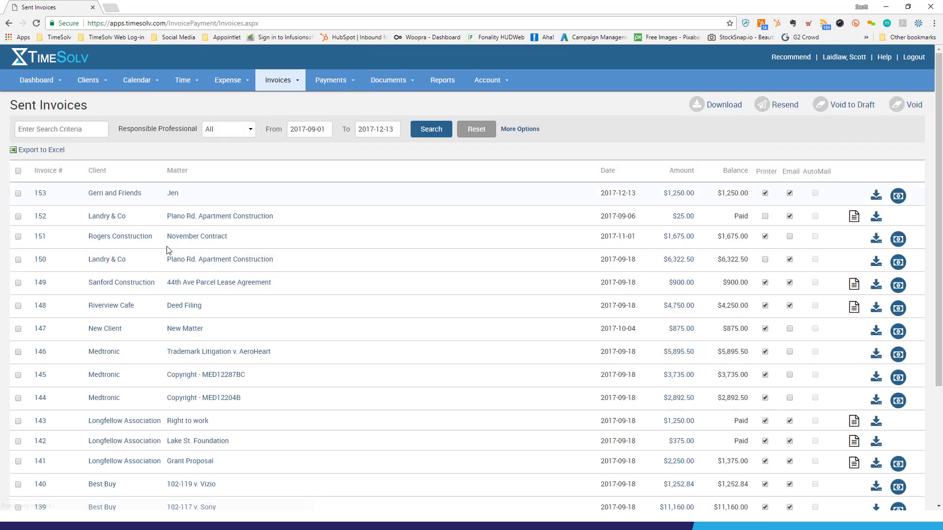
scroll(167, 251, "down", 1)
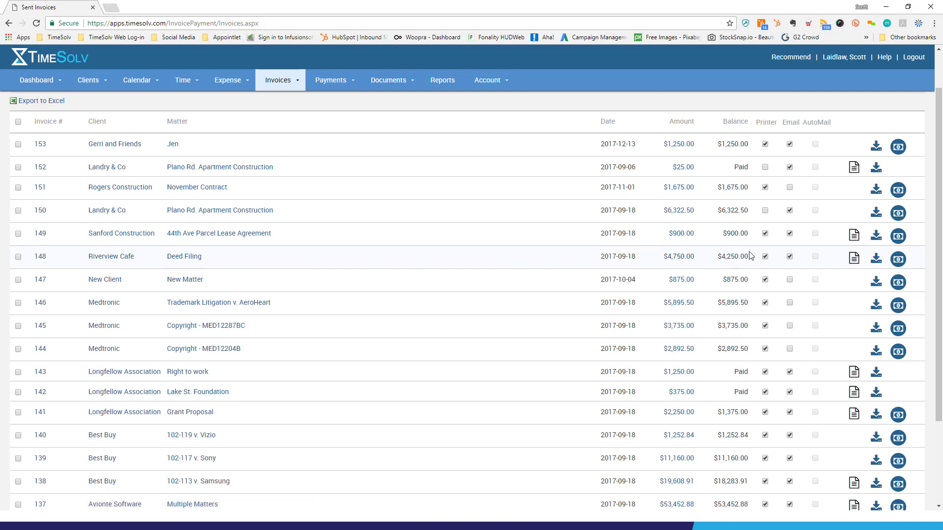
left_click_drag(750, 259, 718, 257)
left_click(707, 263)
Download Riverview Cafe's invoice 148 as a PDF and open the downloaded file
left_click(877, 262)
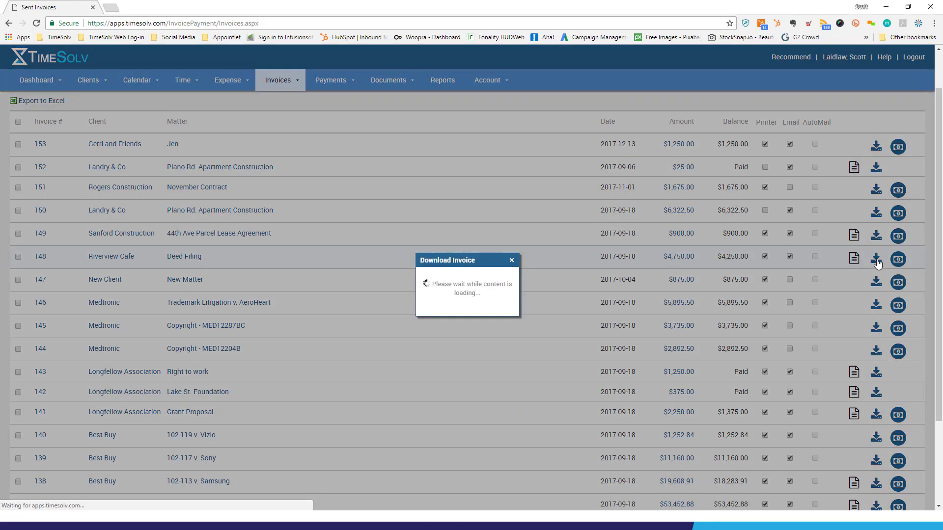
left_click(517, 305)
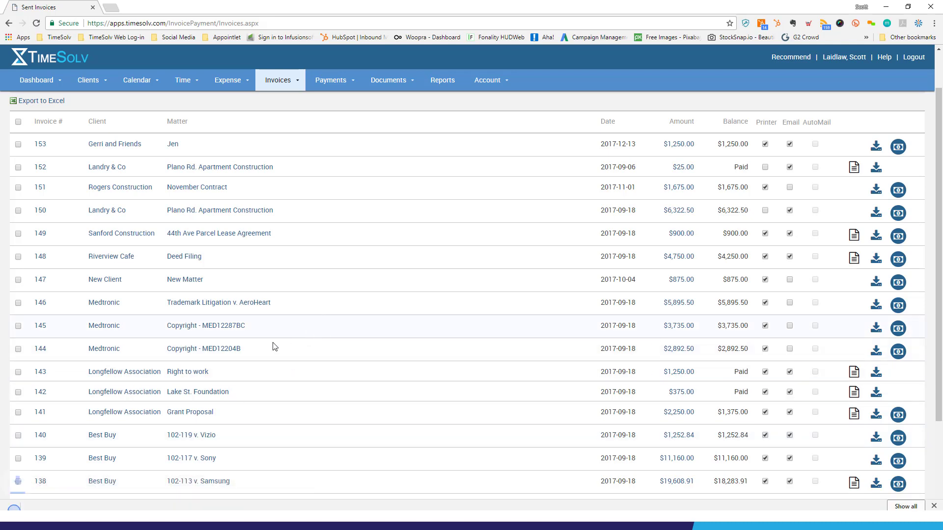
left_click(52, 499)
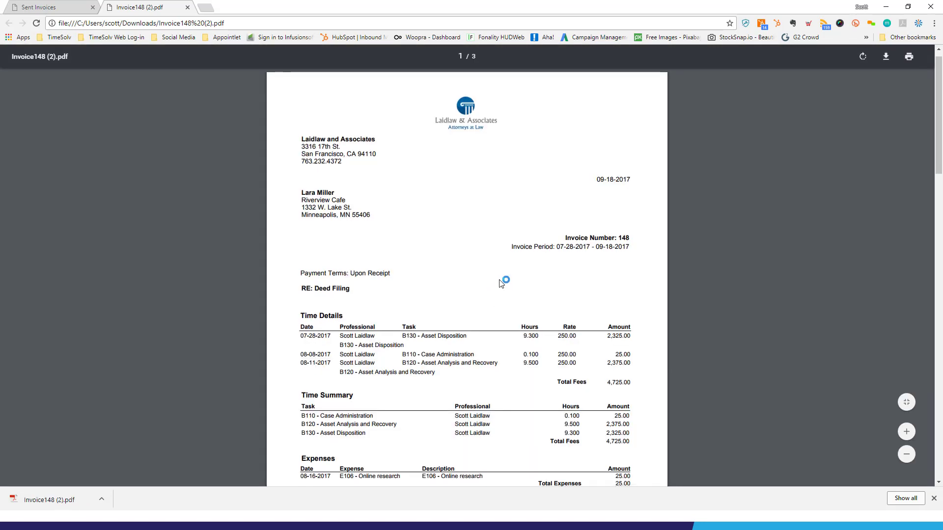
Examine the applied credit for invoice 148 in the PDF's Client Statement of Account, then close the PDF
scroll(501, 283, "down", 5)
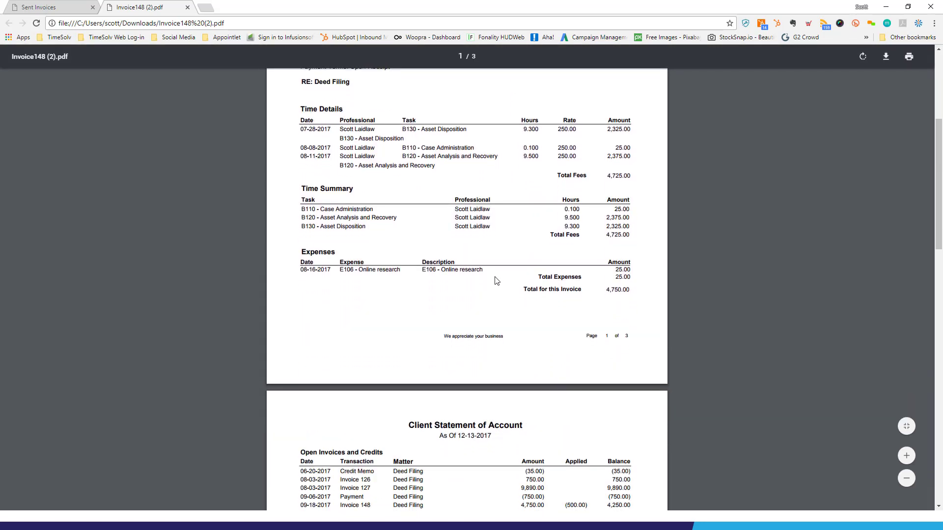
scroll(496, 281, "down", 4)
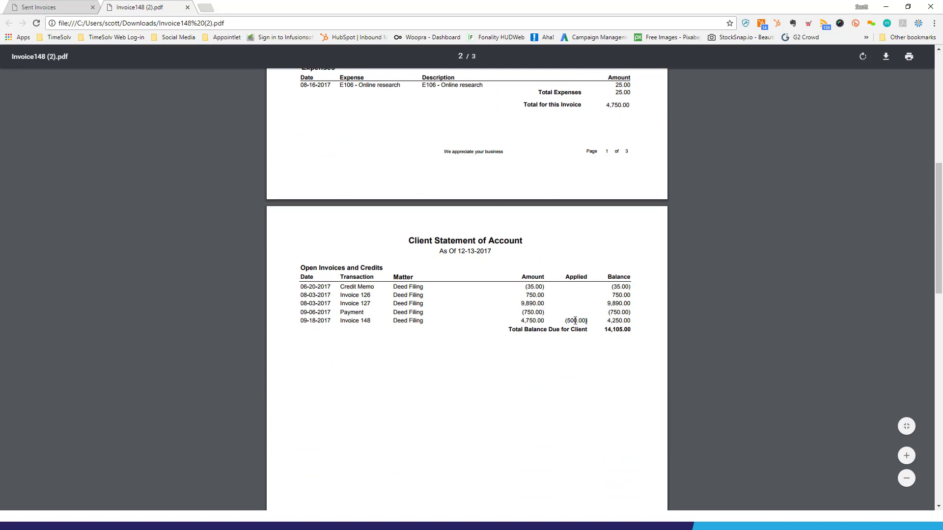
left_click_drag(589, 322, 565, 318)
left_click(187, 8)
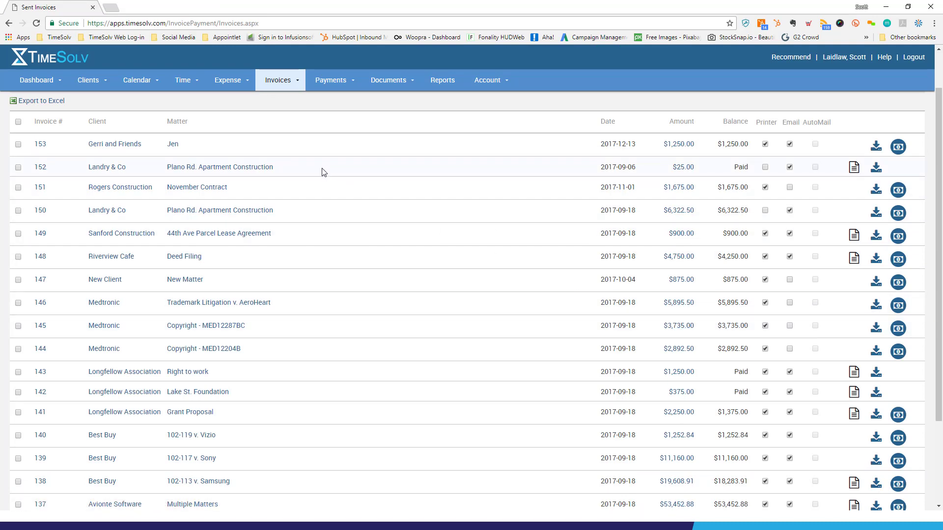
In the invoice settings, make the Flexible Billing Template's Statement of Account Page compute the balance due as of the current Invoice
left_click(284, 87)
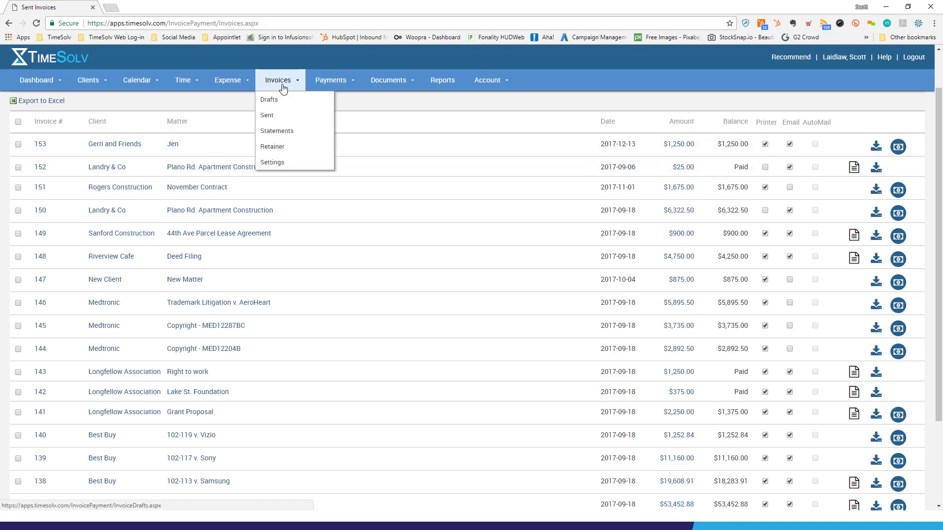
left_click(276, 165)
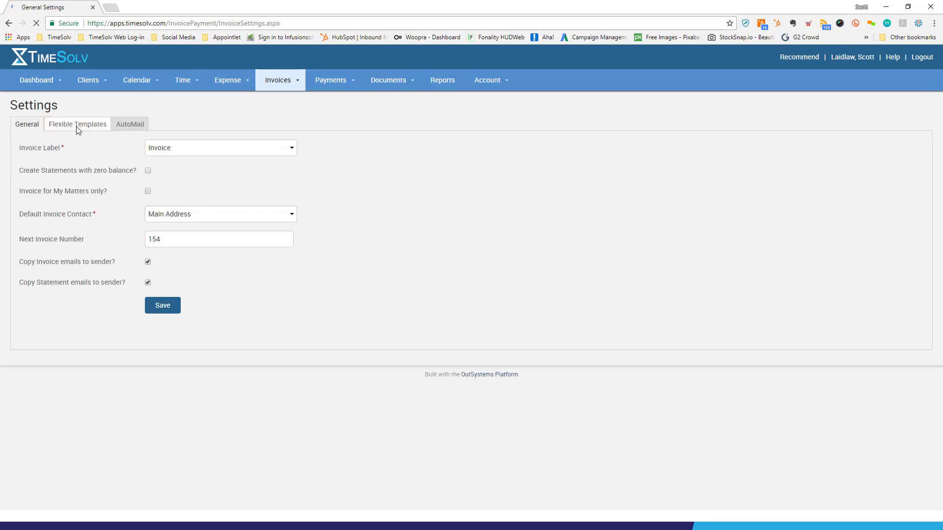
left_click(78, 126)
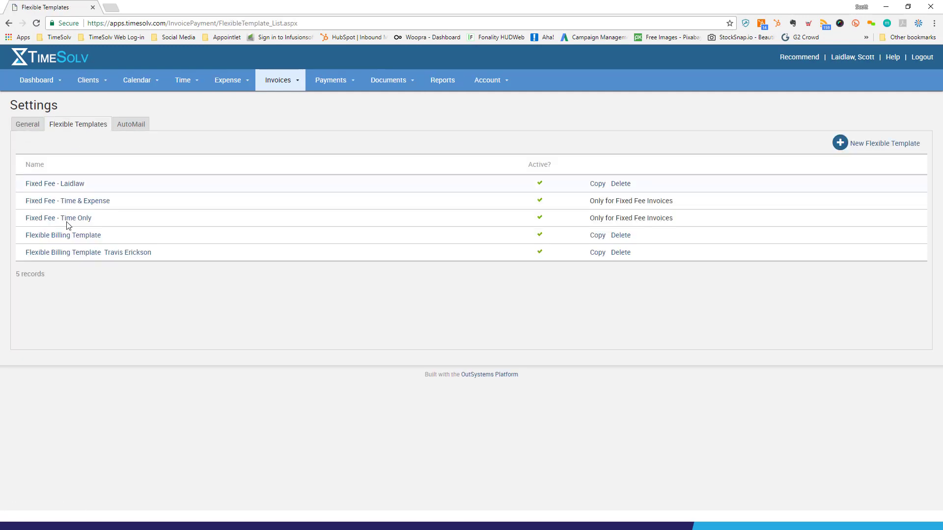
left_click(51, 239)
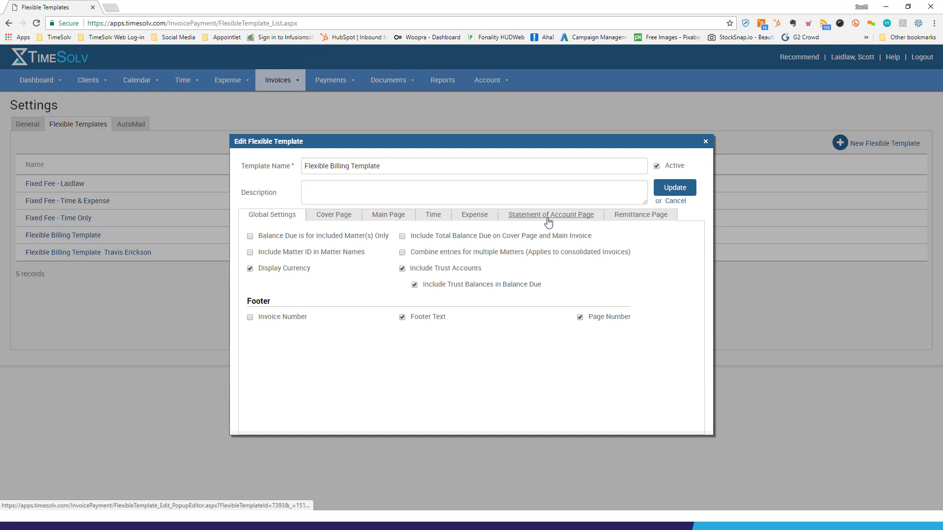
left_click(547, 217)
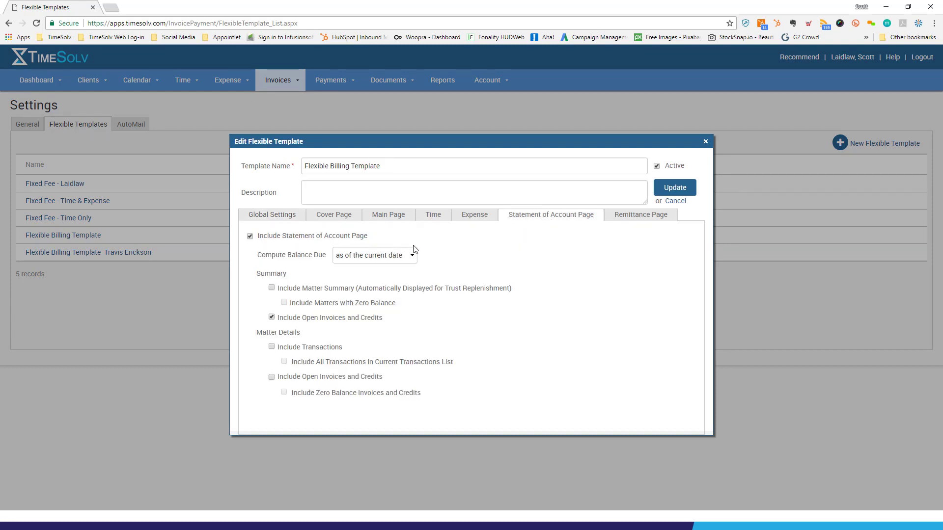
left_click(385, 259)
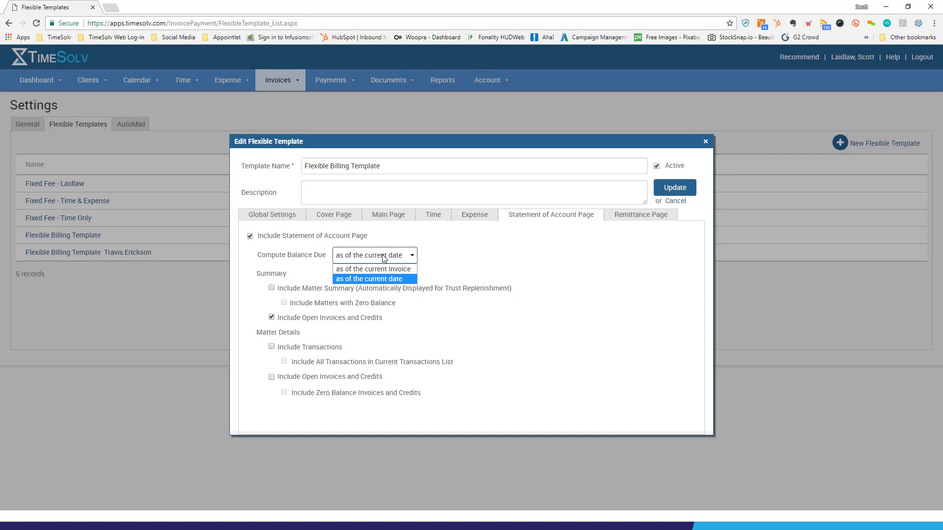
left_click(380, 270)
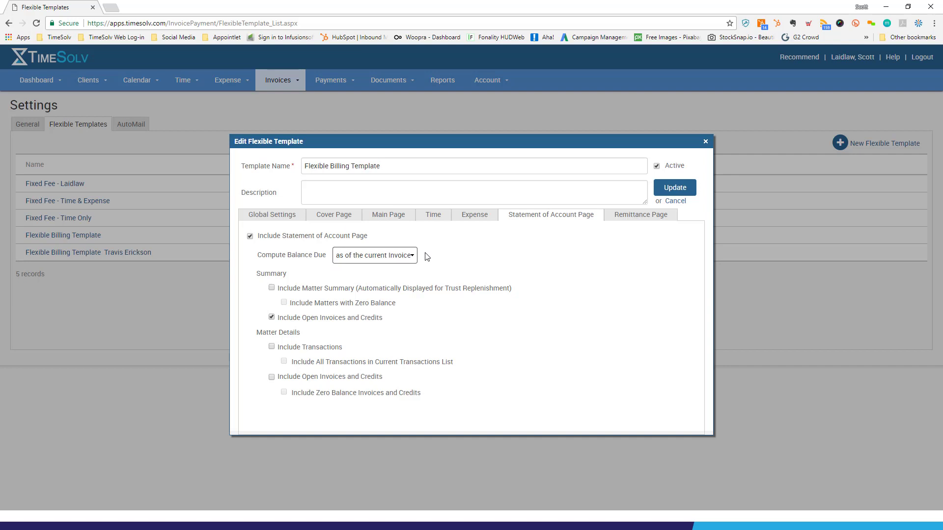
Switch the template's Compute Balance Due to as of the current date, and close the template editor without updating
left_click(384, 256)
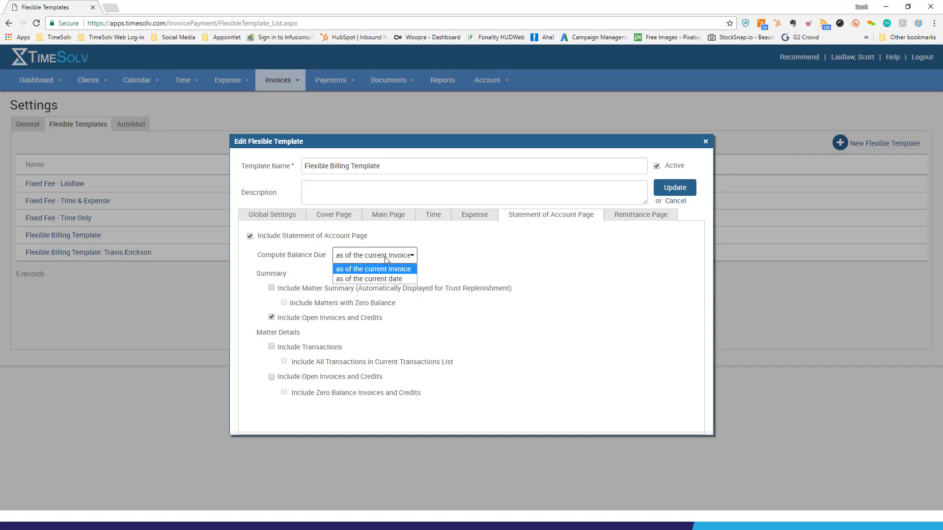
left_click(374, 278)
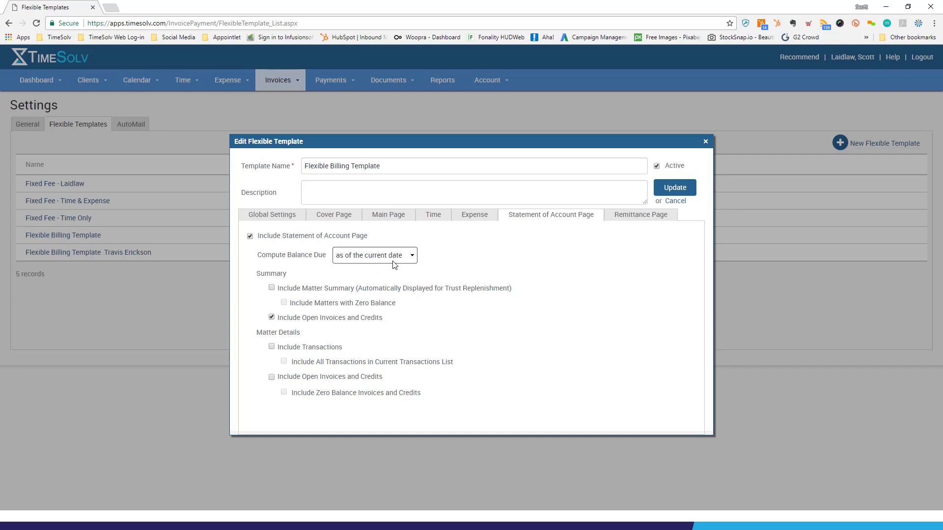
left_click(706, 143)
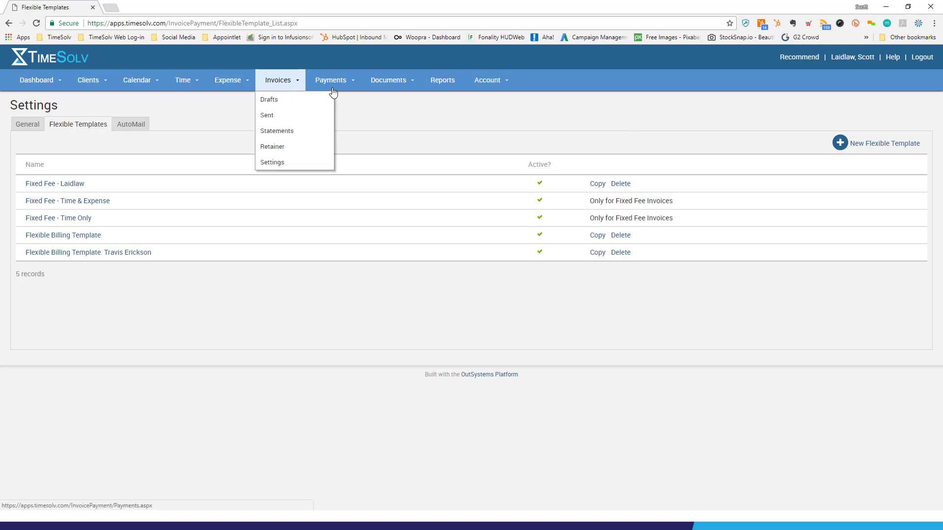
Open Payments & Credits and look at the available credit types for a new entry
mouse_move(341, 84)
left_click(332, 102)
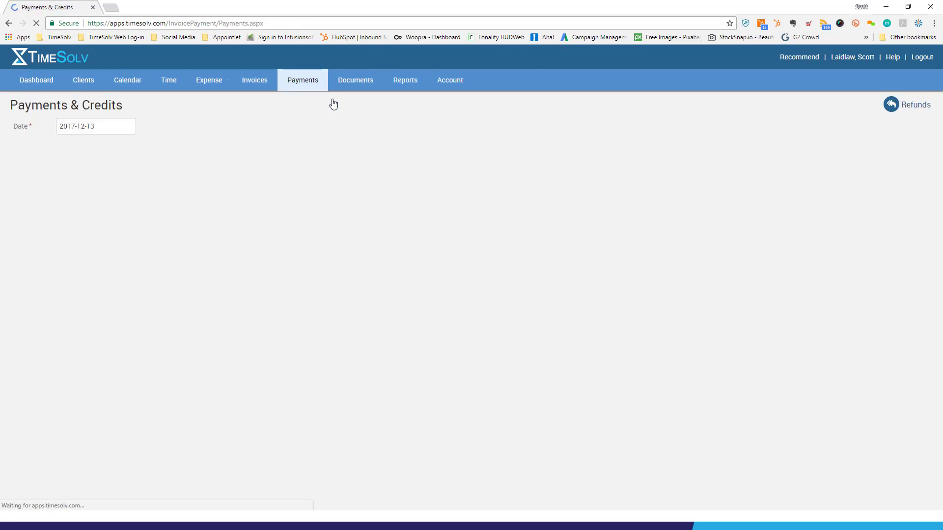
left_click(101, 149)
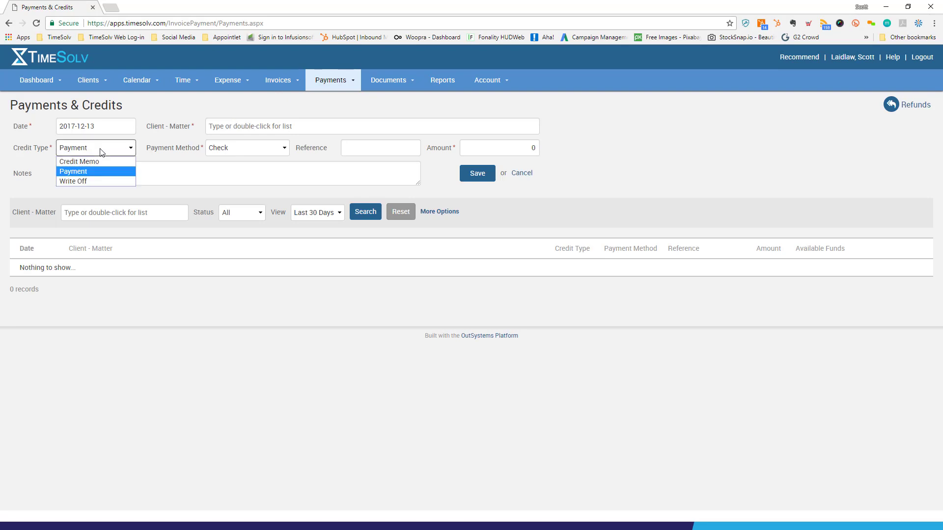
left_click(652, 135)
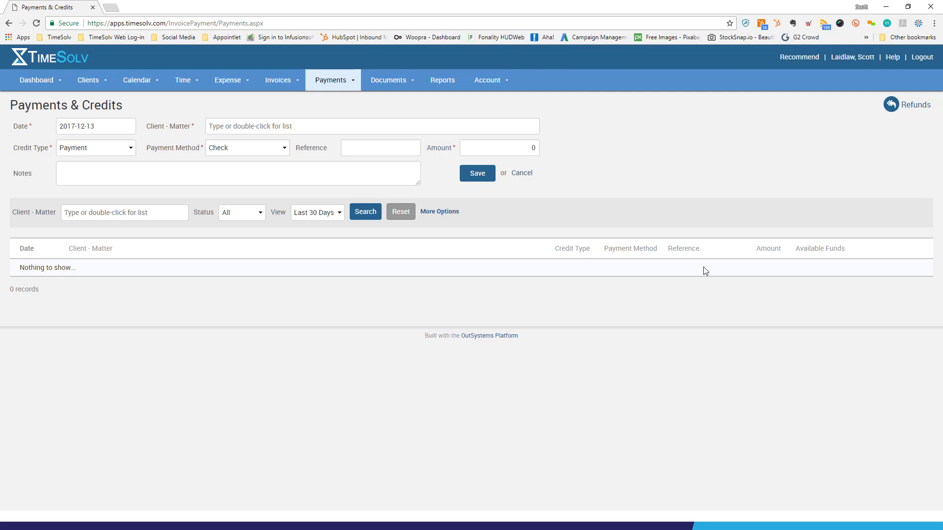
In the totals of Landry & Co's Plano Rd. Apartment Construction draft invoice, save a -500 adjustment labelled Credit Adjustment for May
left_click(281, 100)
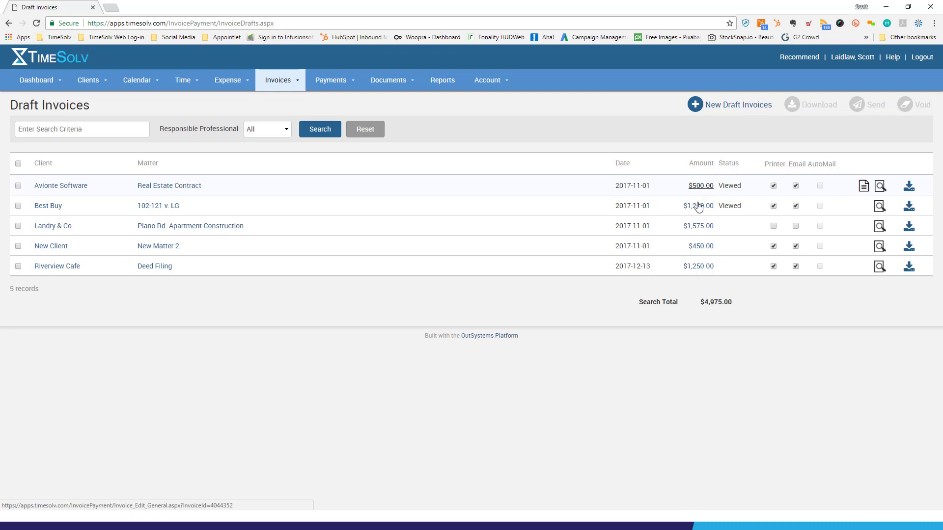
left_click(695, 228)
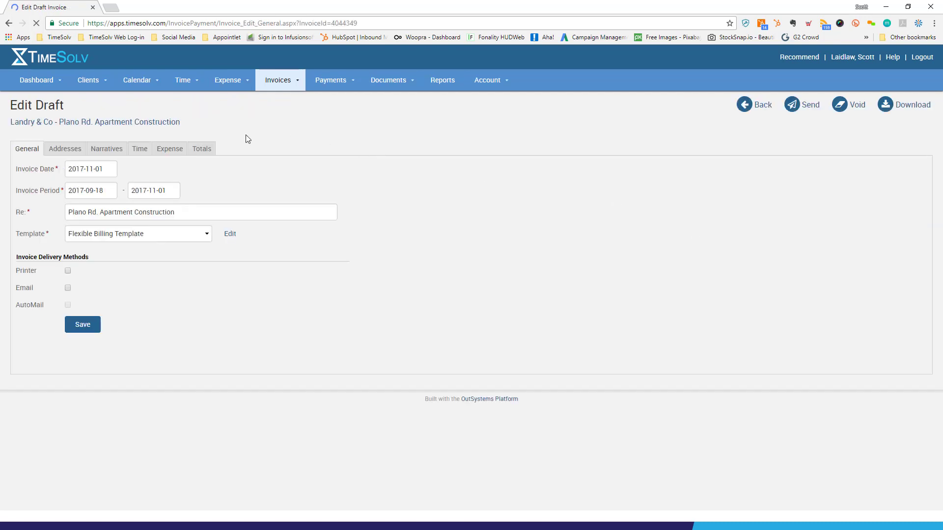
left_click(198, 152)
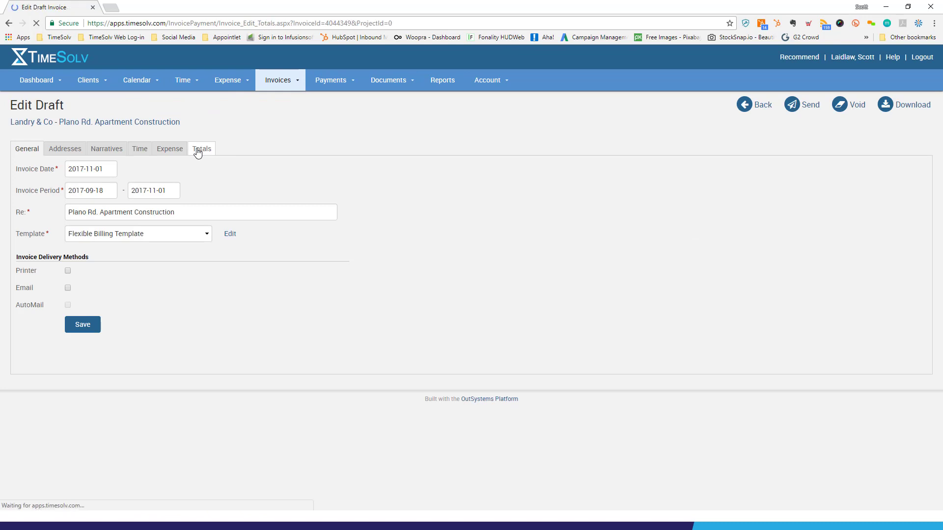
left_click_drag(144, 235, 154, 236)
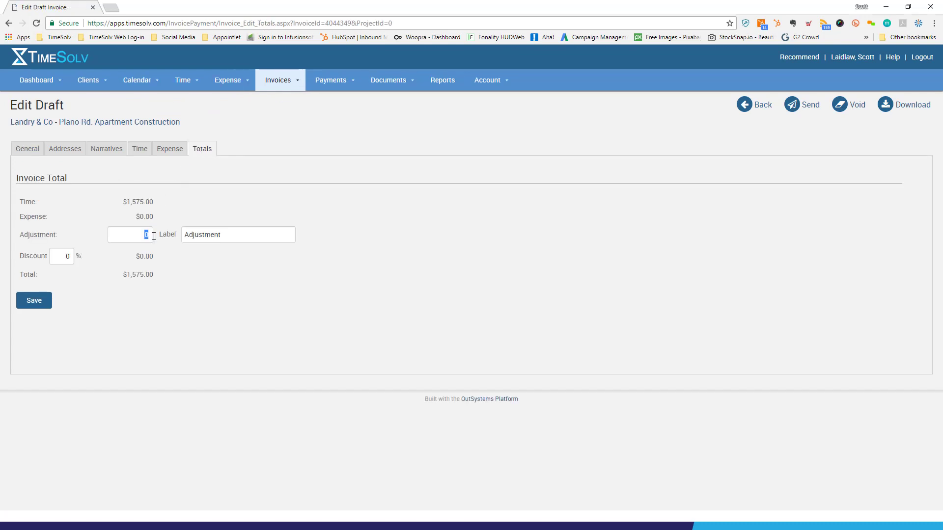
type("-500")
left_click_drag(229, 231, 169, 234)
type("Credit Adjustment for May")
left_click(31, 304)
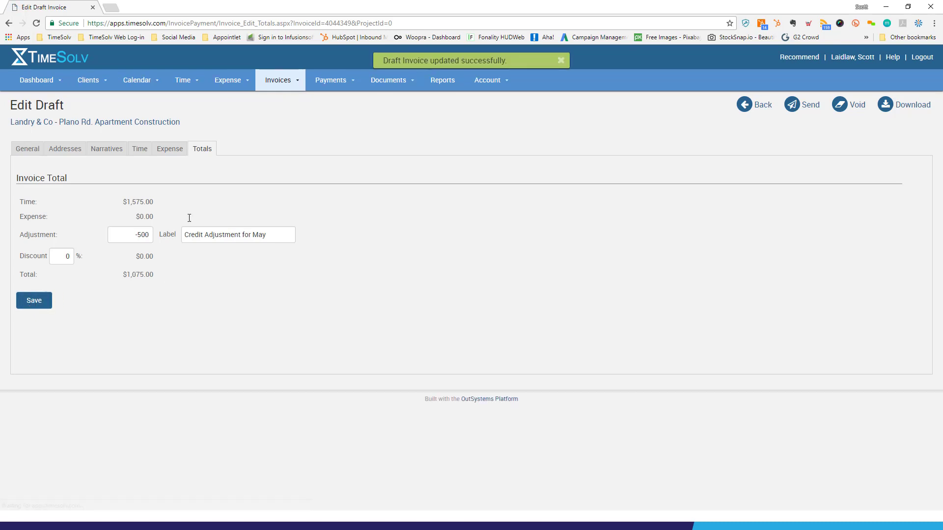
Preview Landry & Co's draft invoice from the draft list, examine its credit adjustment line, and close the preview
left_click(270, 82)
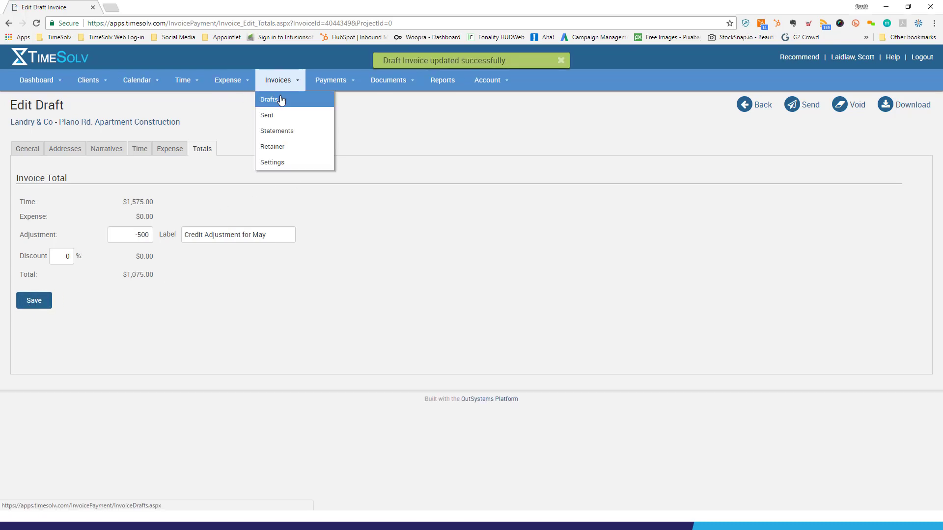
left_click(270, 100)
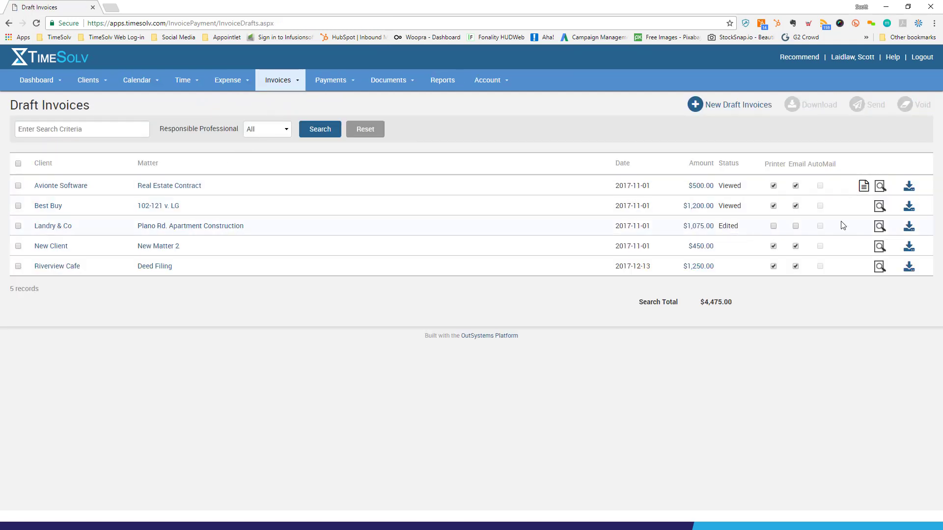
left_click(879, 228)
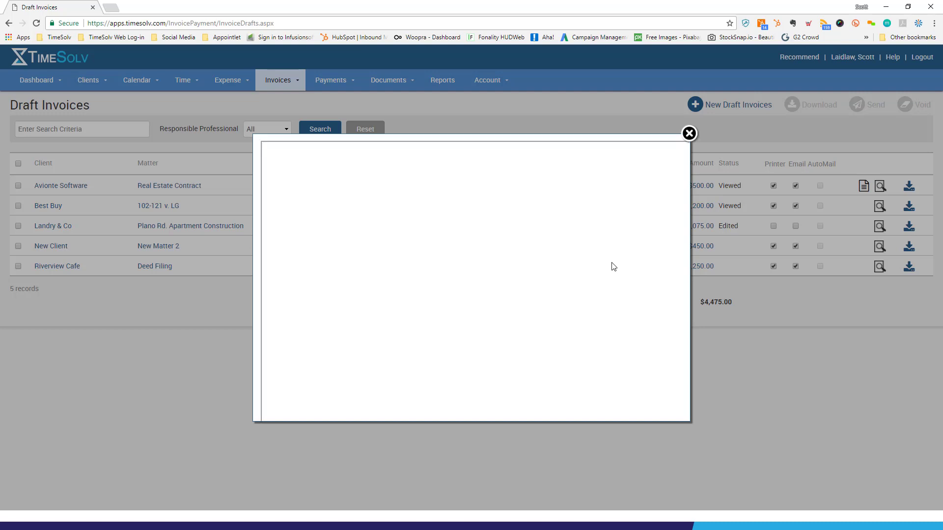
left_click(689, 133)
left_click(880, 226)
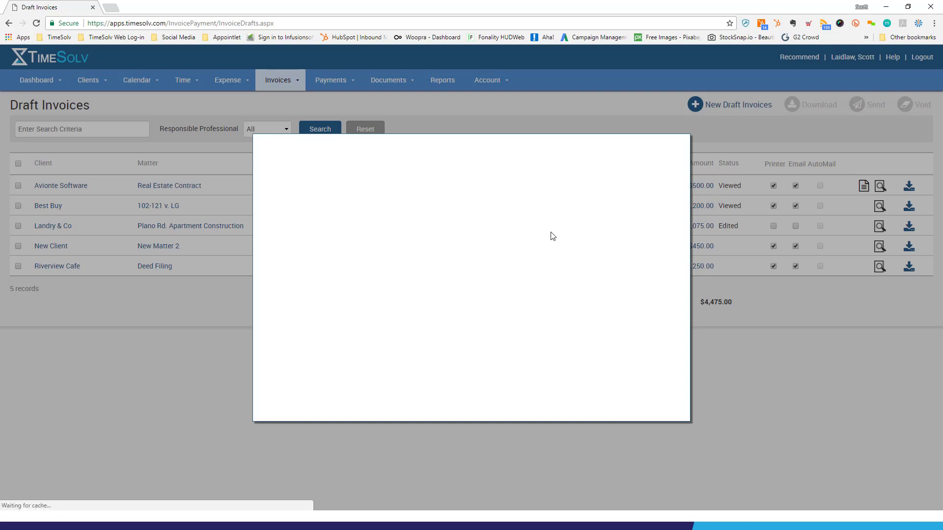
scroll(564, 273, "down", 4)
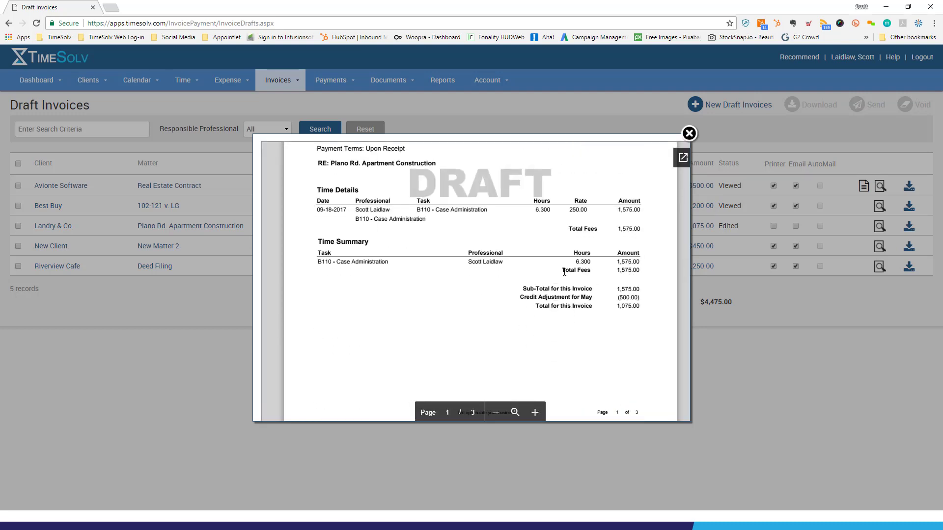
left_click_drag(521, 298, 641, 299)
left_click(642, 292)
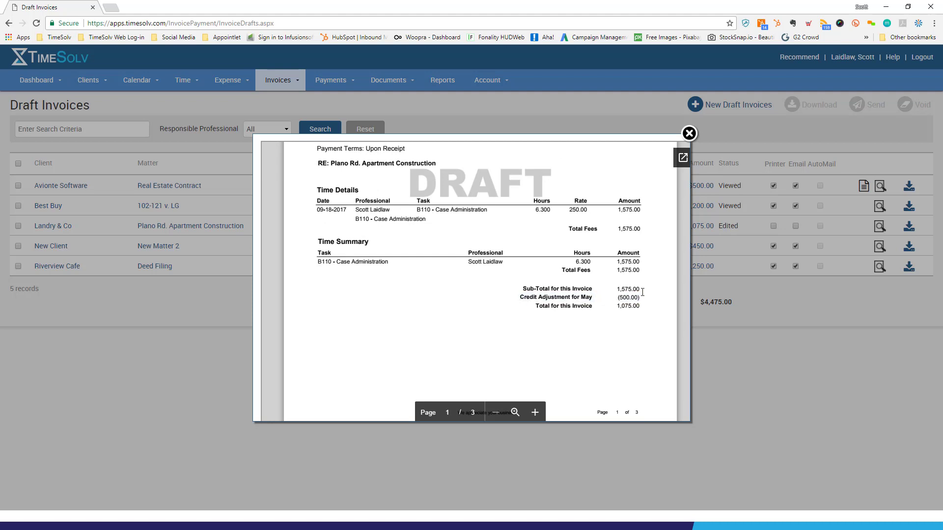
left_click(689, 133)
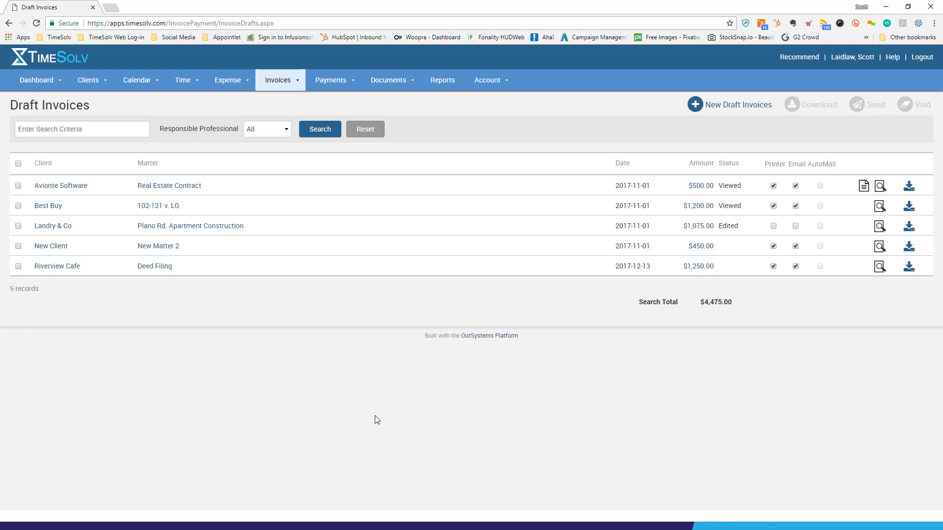
Open the client details of Landry & Co and view its invoice settings, including the Additional Emails field
mouse_move(88, 82)
left_click(84, 100)
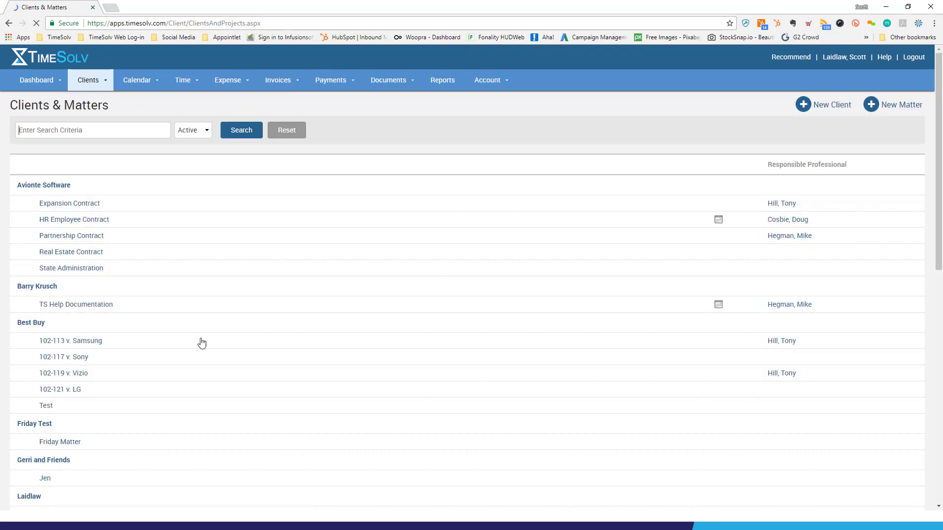
scroll(197, 338, "down", 3)
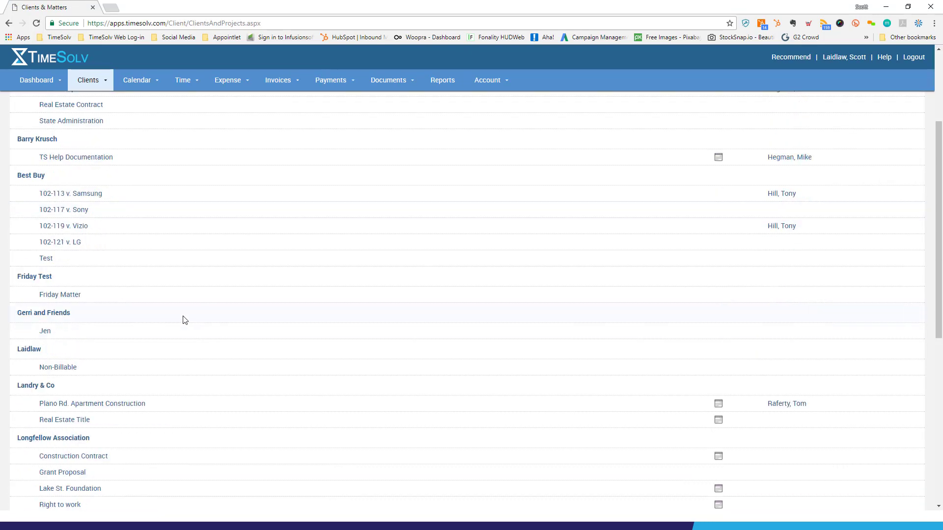
left_click(27, 388)
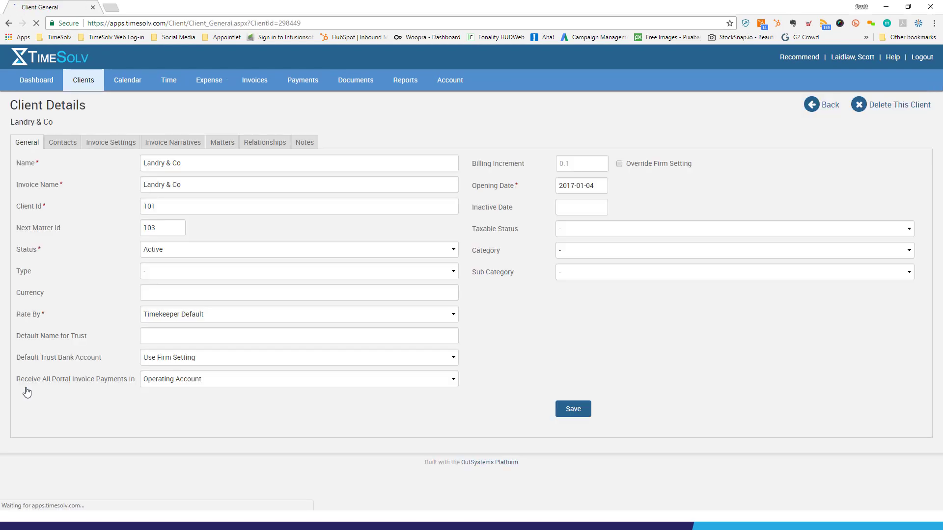
left_click(111, 144)
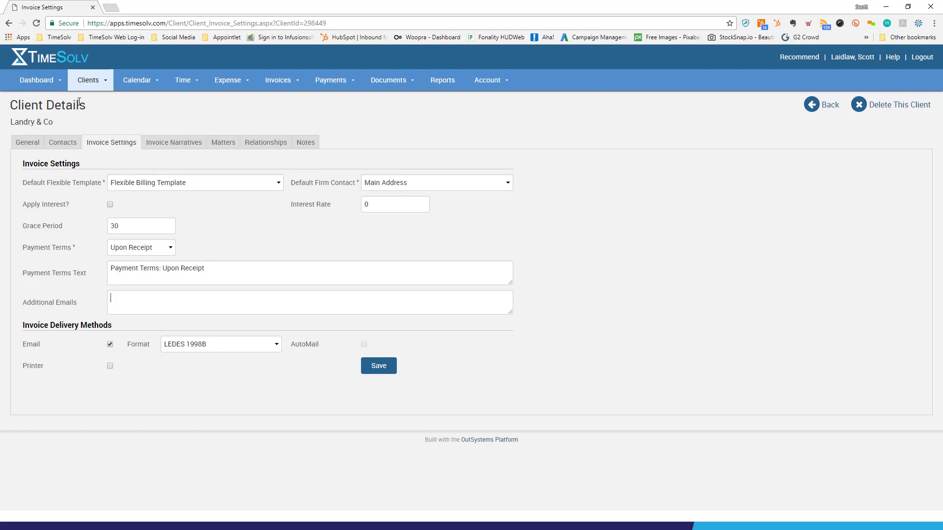
Open Landry & Co's Plano Rd. Apartment Construction matter and view the Additional Emails field in its invoice settings
left_click(221, 147)
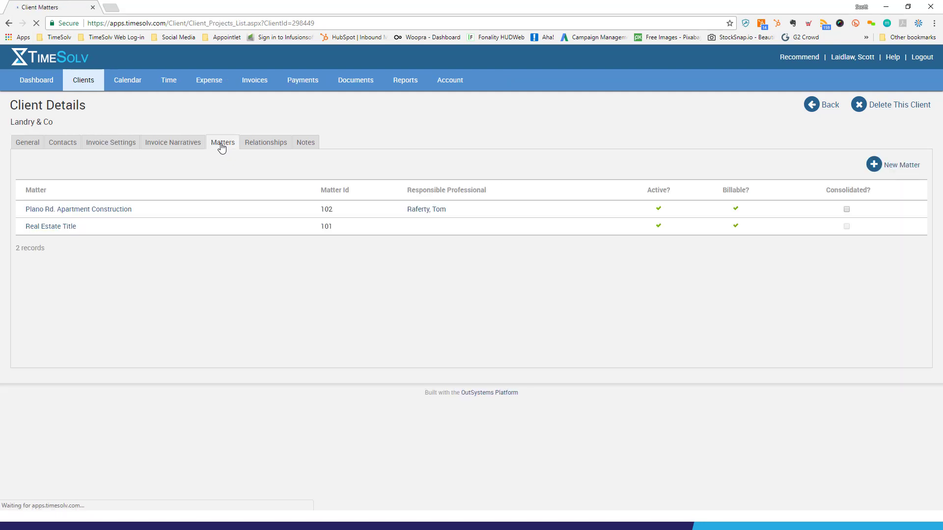
left_click(95, 212)
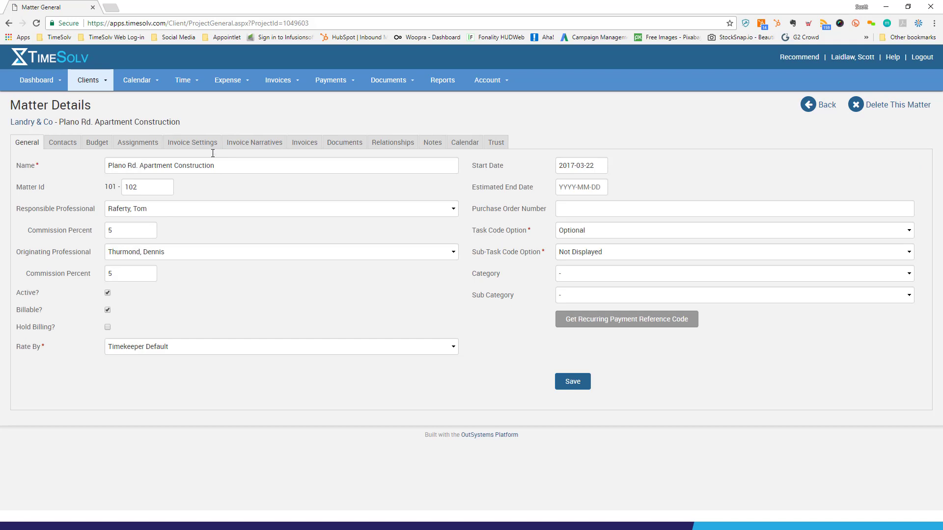
left_click(202, 147)
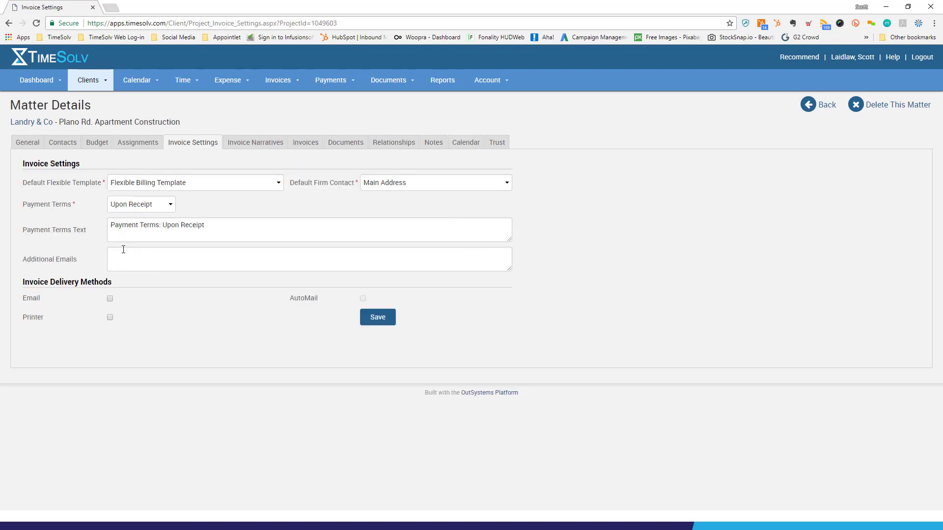
left_click(119, 255)
Open the firm's own account information and examine the account e-mail field, dismissing any autofill suggestions
left_click(488, 81)
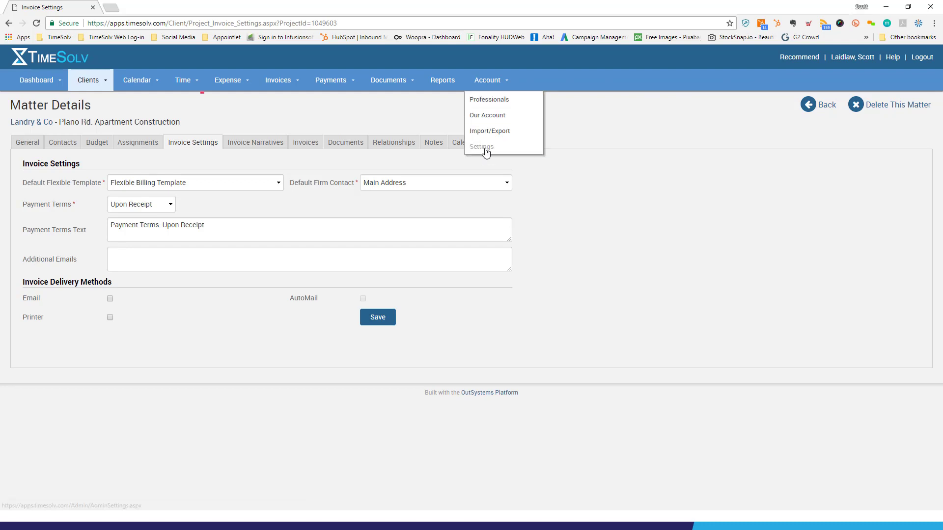
left_click(489, 116)
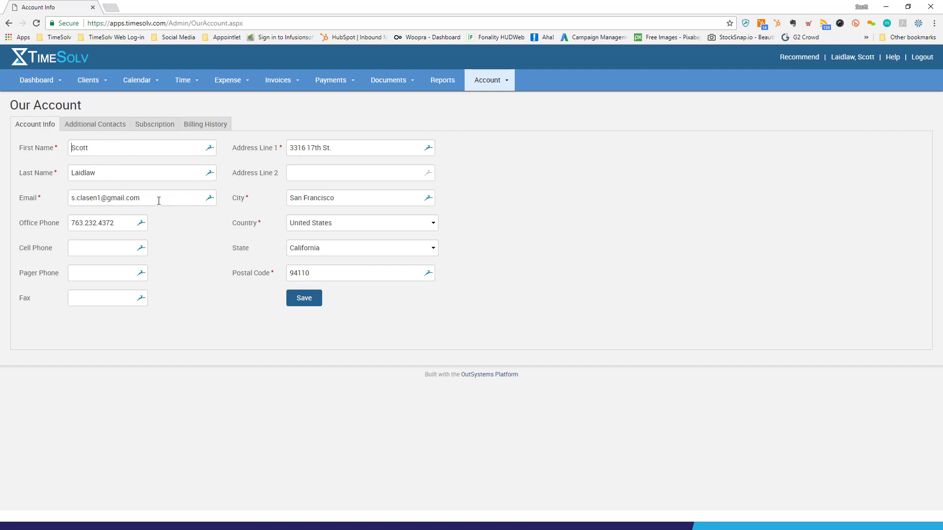
left_click_drag(70, 199, 142, 199)
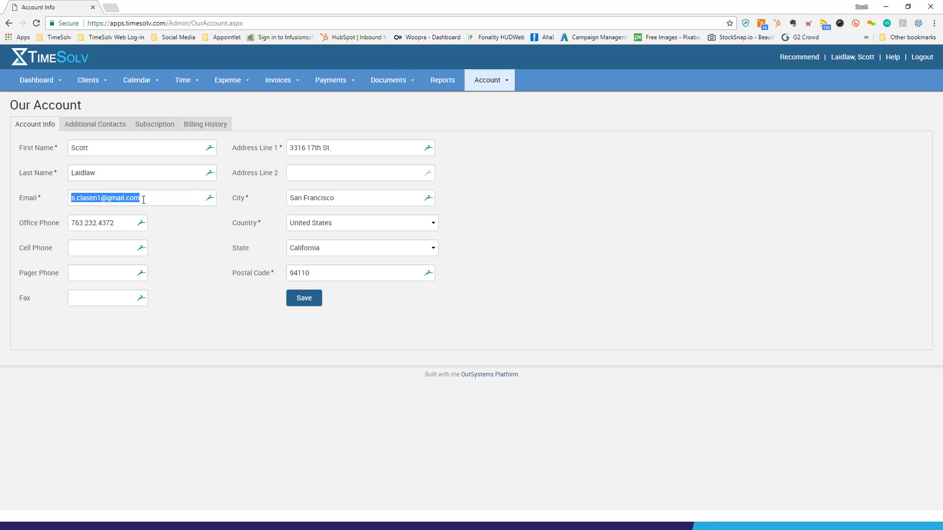
left_click(151, 198)
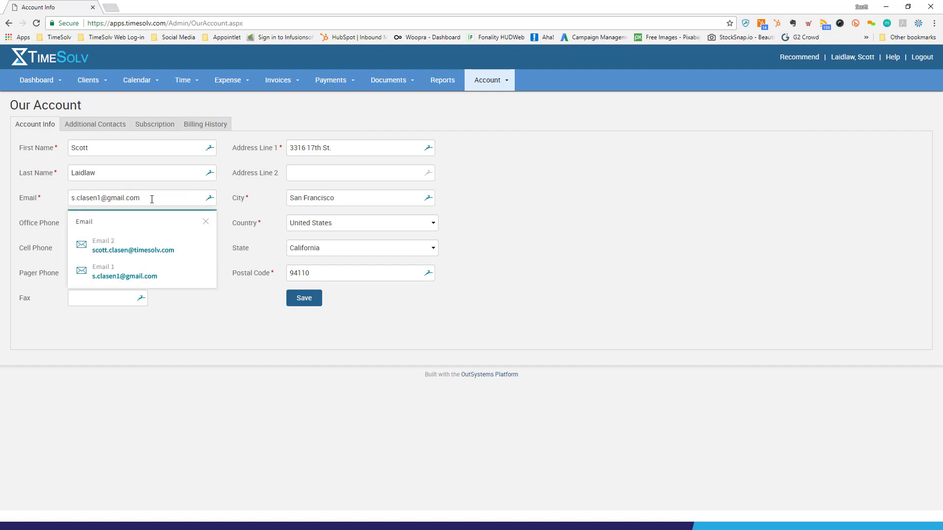
left_click(205, 223)
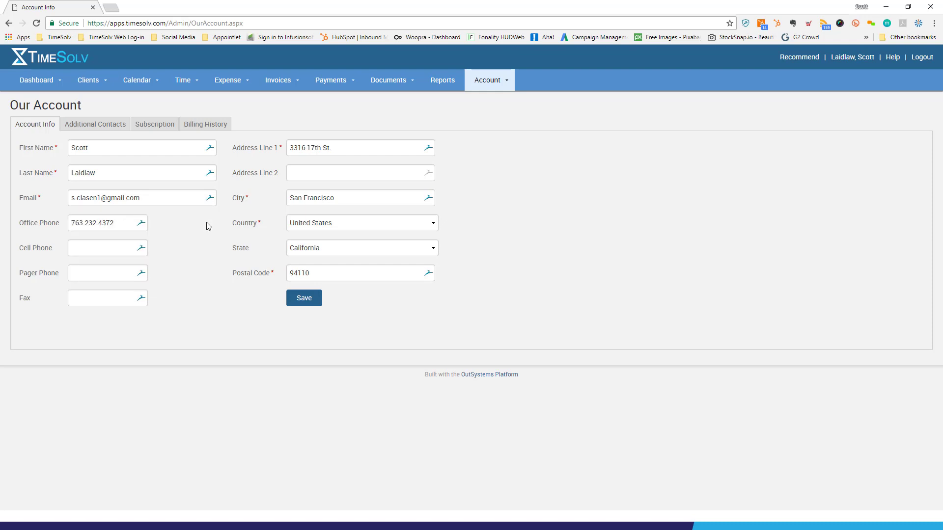
left_click(148, 199)
Check the general invoice settings for copying invoice emails to the sender, and review the e-mail field in Our Account again
mouse_move(284, 84)
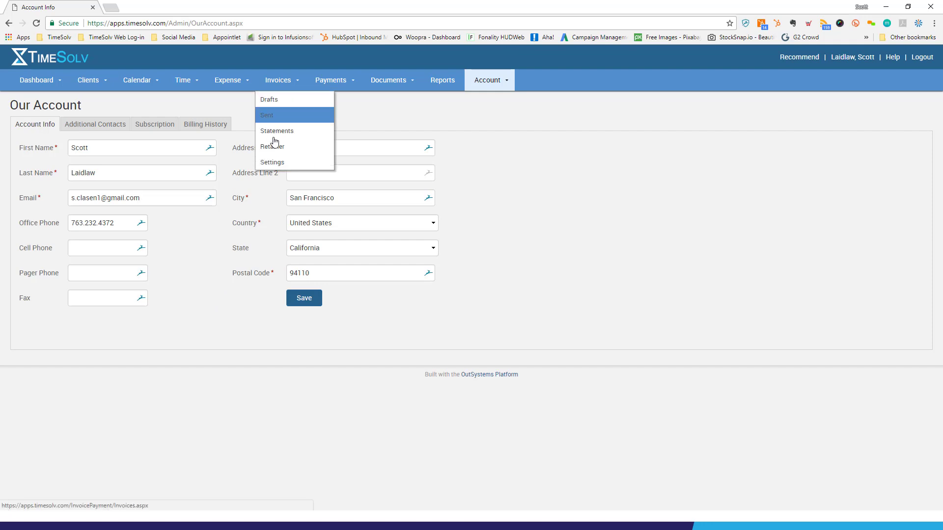
left_click(276, 162)
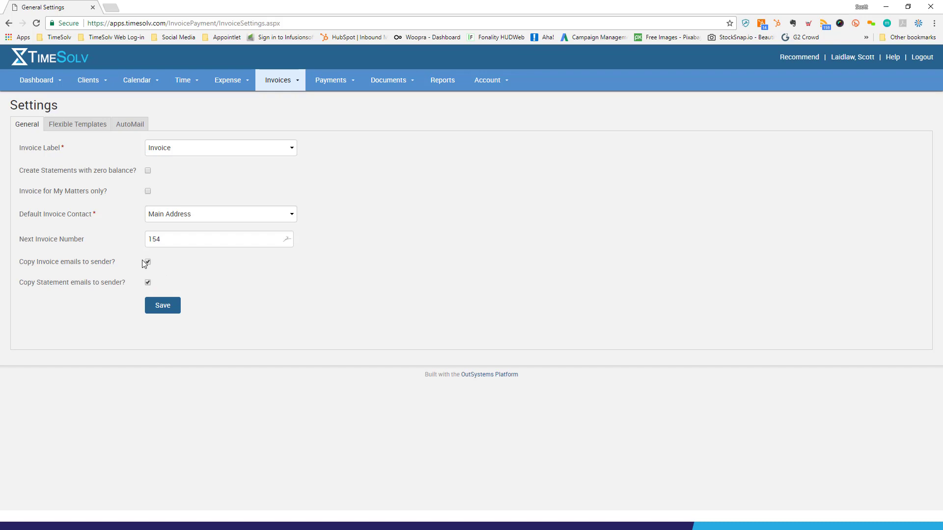
mouse_move(489, 83)
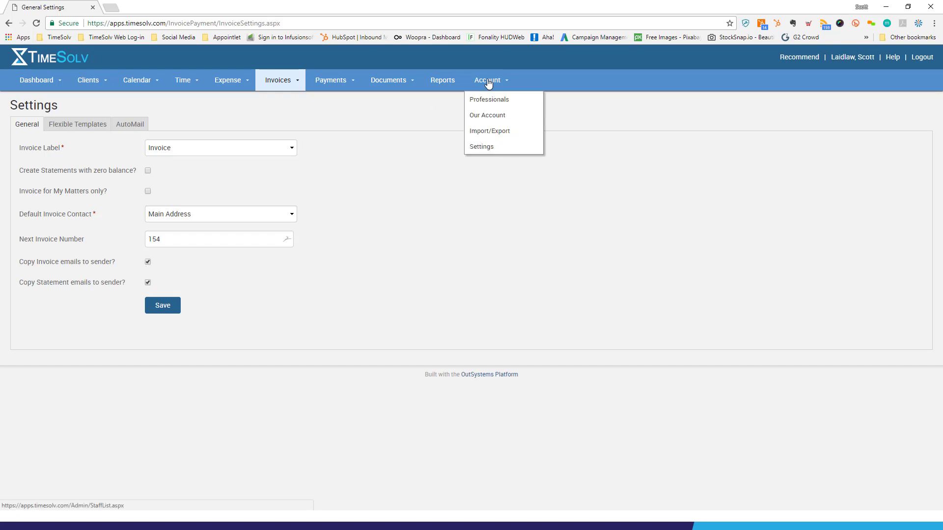
left_click(483, 117)
left_click_drag(142, 198, 69, 200)
left_click(160, 221)
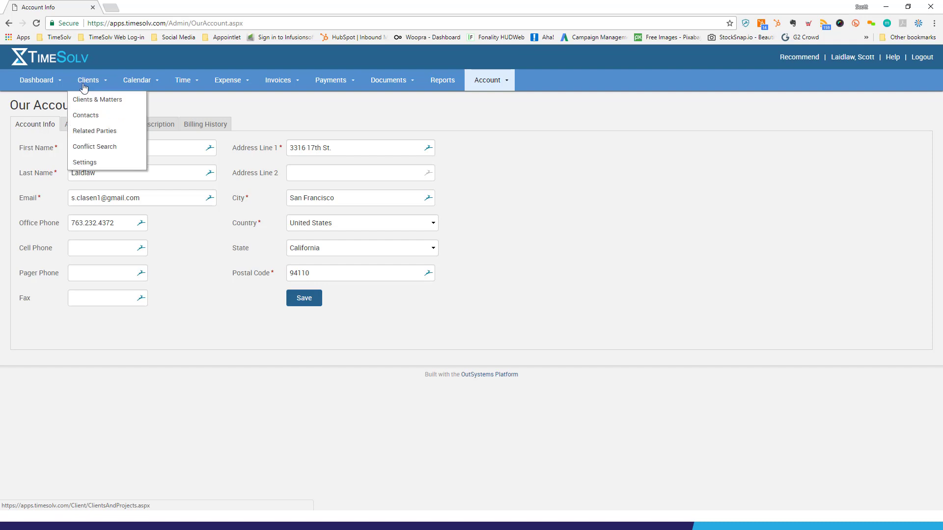
Open the client details of Avionte Software and view the Additional Emails field in its invoice settings
left_click(78, 99)
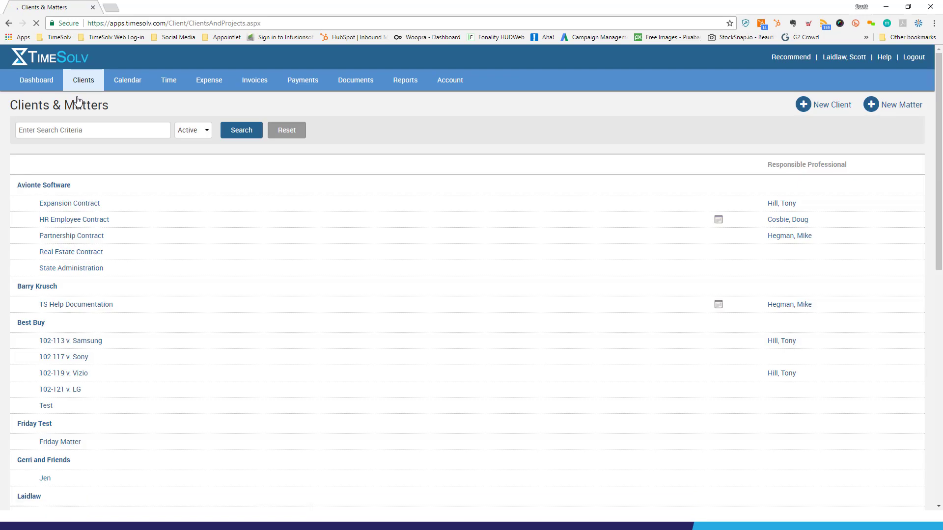
left_click(49, 185)
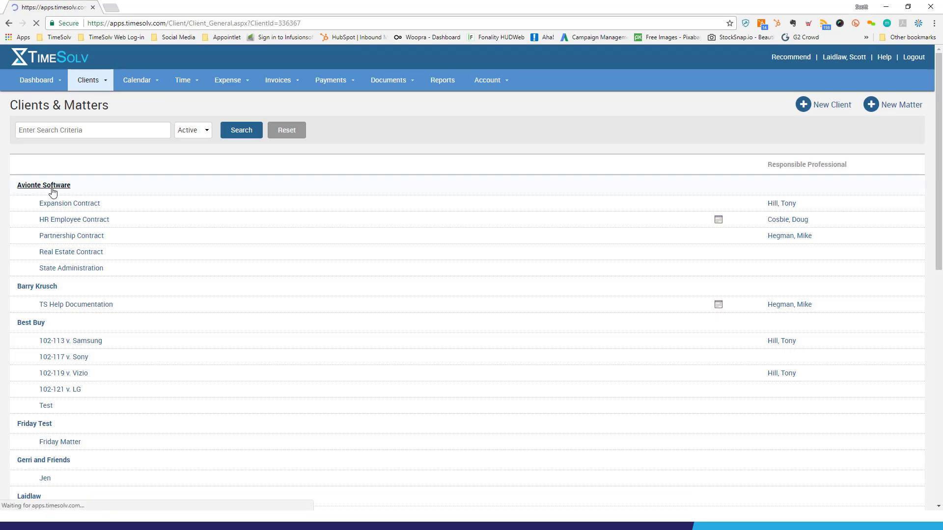
left_click(111, 144)
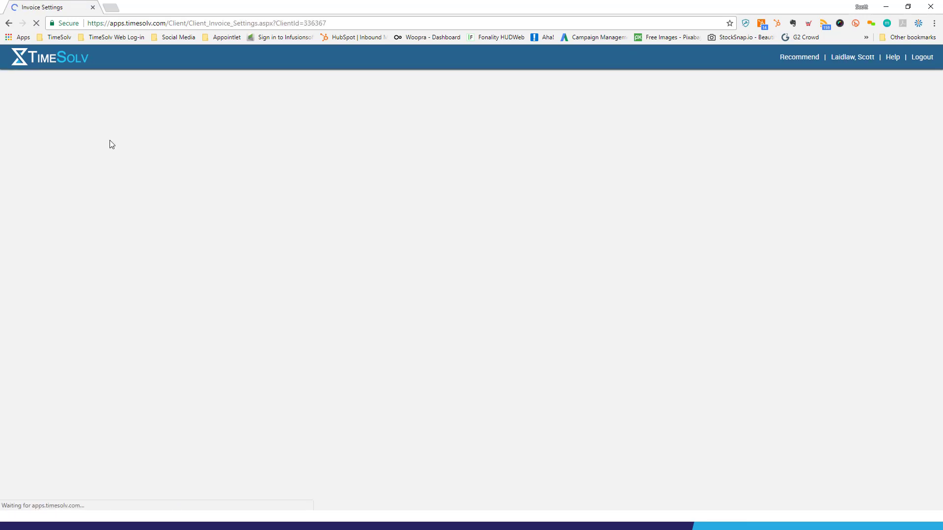
left_click(123, 301)
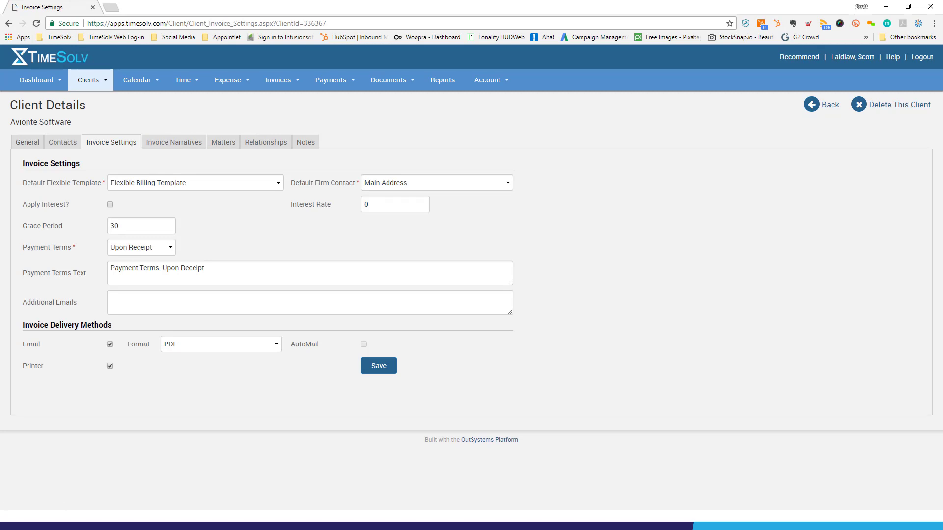
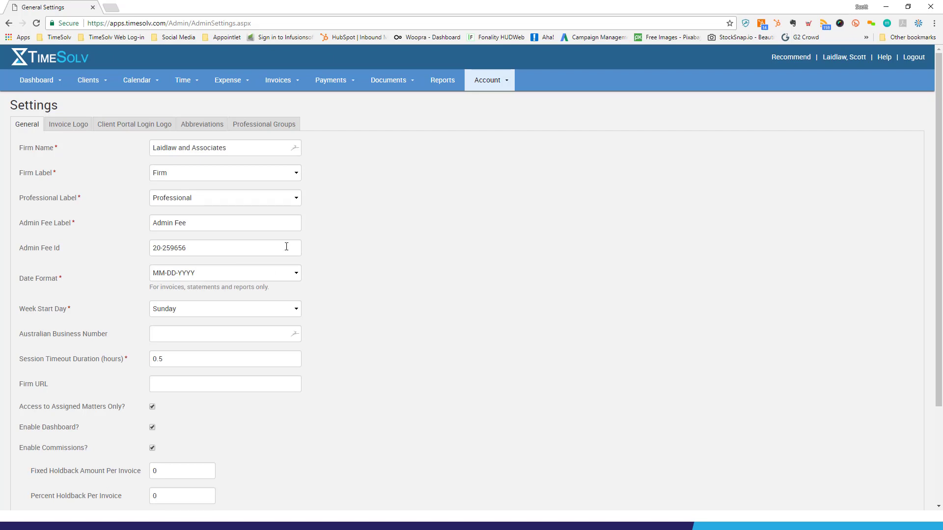
Create statements for all clients, allowing zero balance statements and using 2017-12-06 as the No Invoice Since date
left_click(275, 85)
left_click(272, 134)
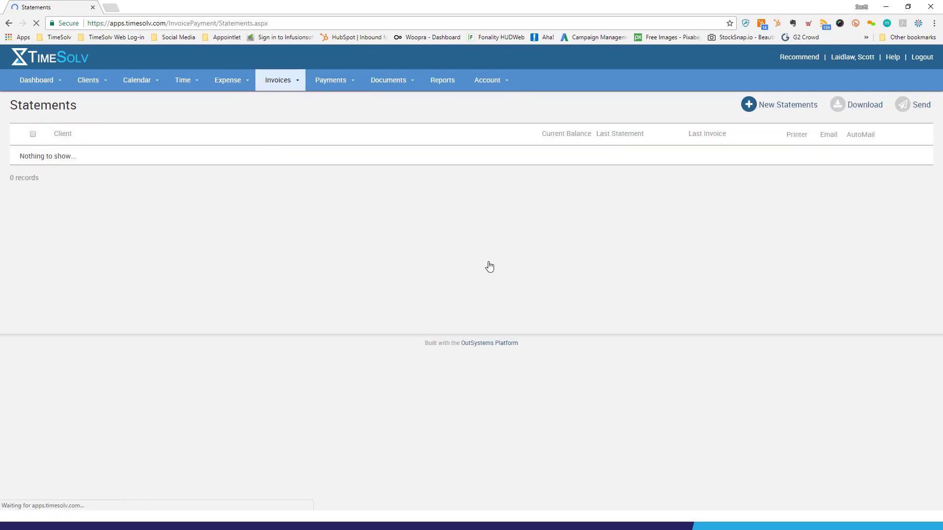
left_click(768, 108)
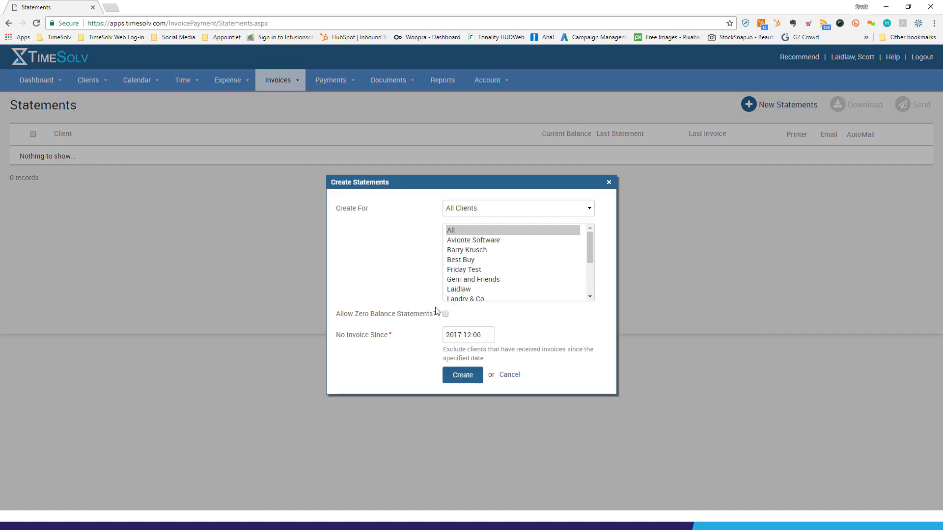
left_click(445, 314)
left_click_drag(482, 338, 477, 339)
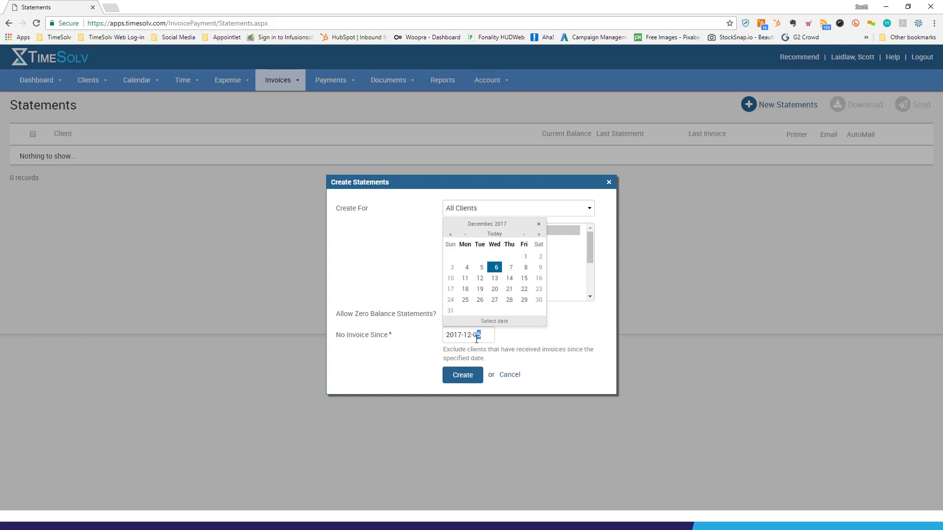
type("6")
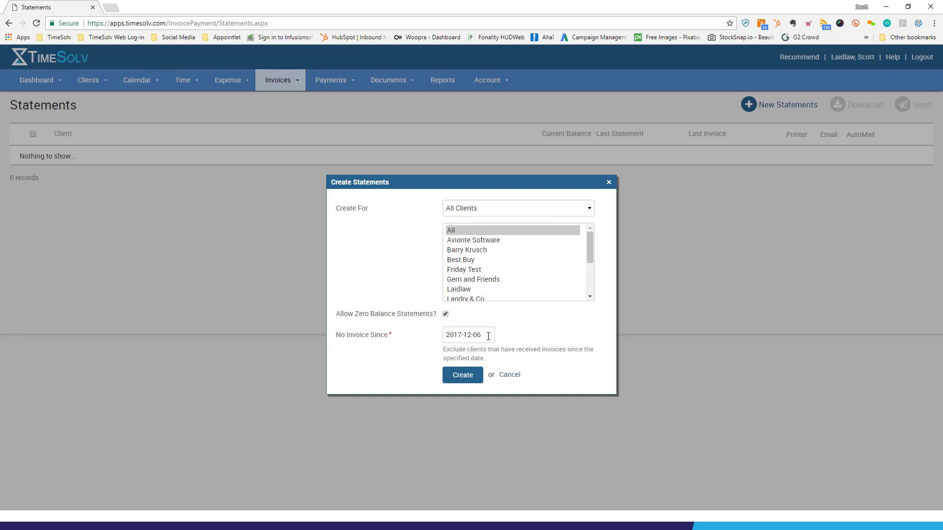
left_click(483, 336)
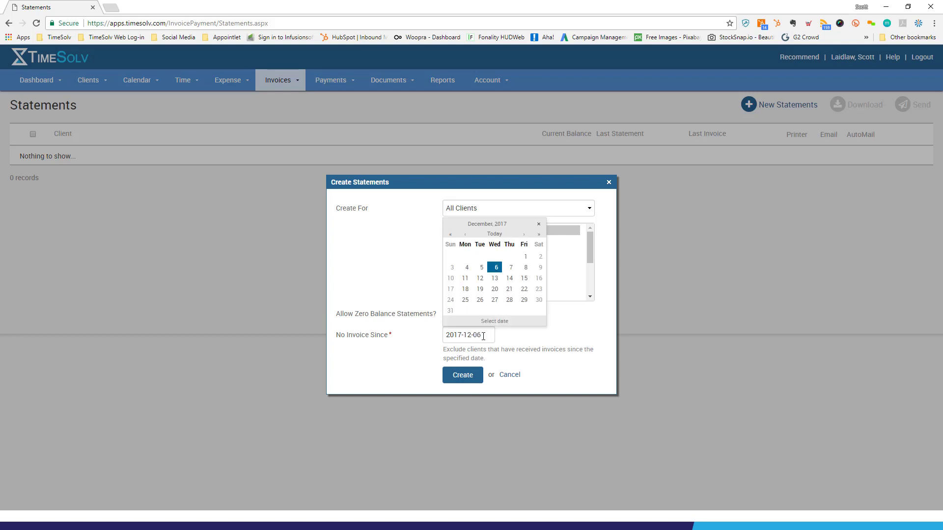
left_click(523, 340)
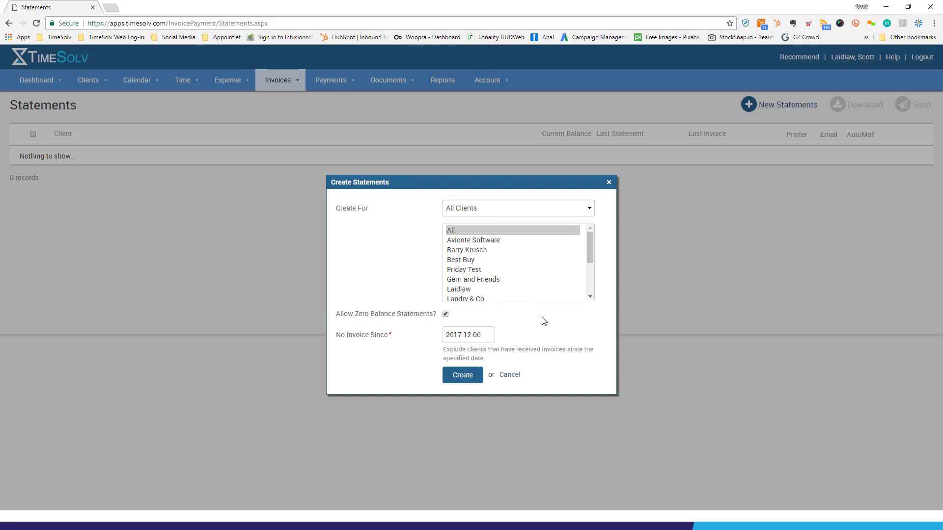
left_click(459, 376)
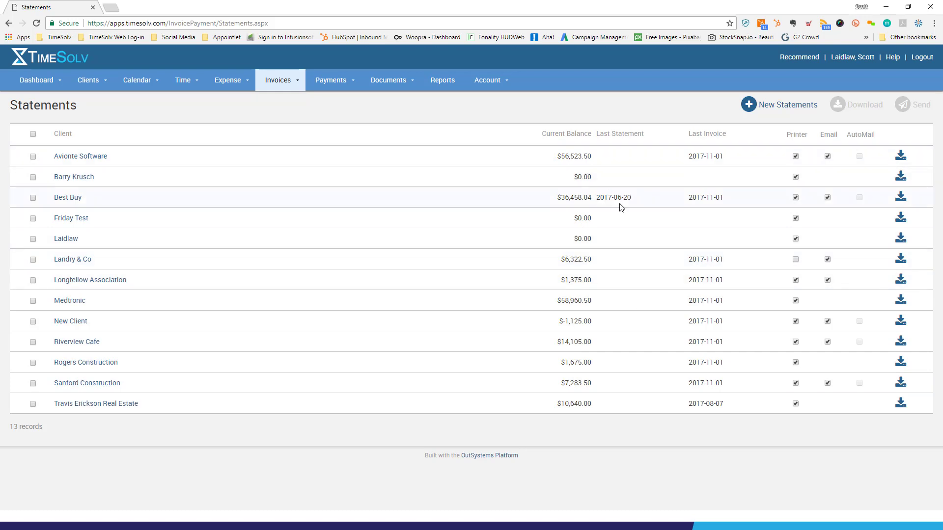
Download Landry & Co's statement in PDF format from the statements list and open the downloaded file
left_click_drag(597, 197, 661, 244)
left_click(693, 281)
left_click(901, 259)
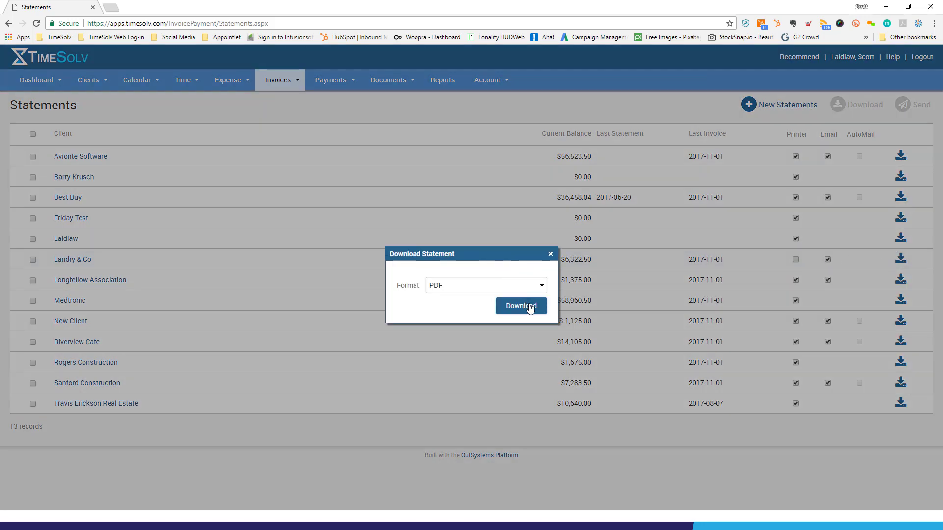
left_click(527, 304)
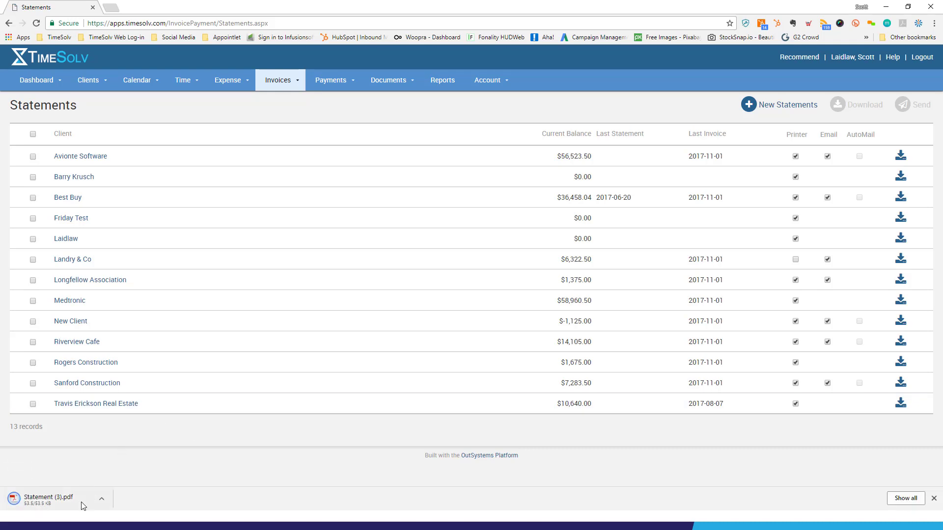
left_click(72, 495)
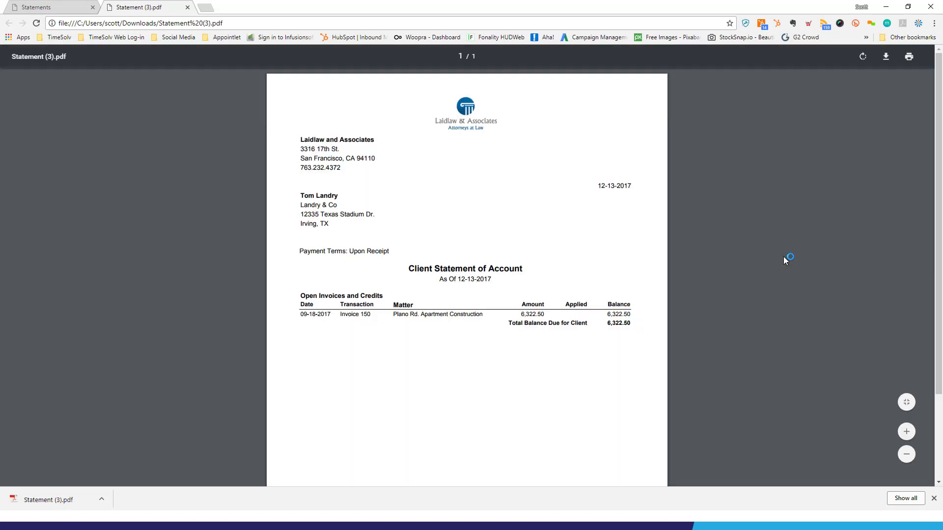
Examine the open invoices and credits in Landry & Co's statement, including the Applied column, and close the document
scroll(753, 239, "down", 1)
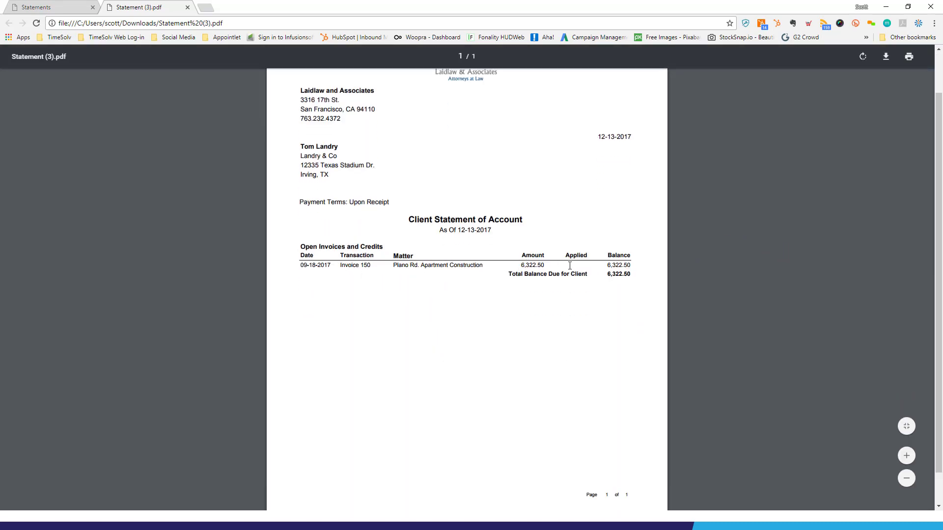
left_click_drag(571, 264, 584, 264)
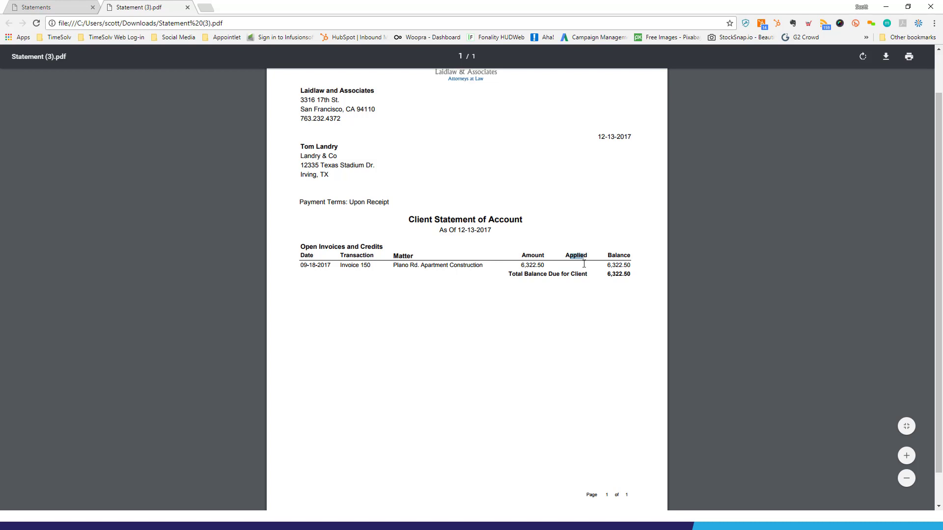
left_click(679, 258)
scroll(639, 340, "up", 1)
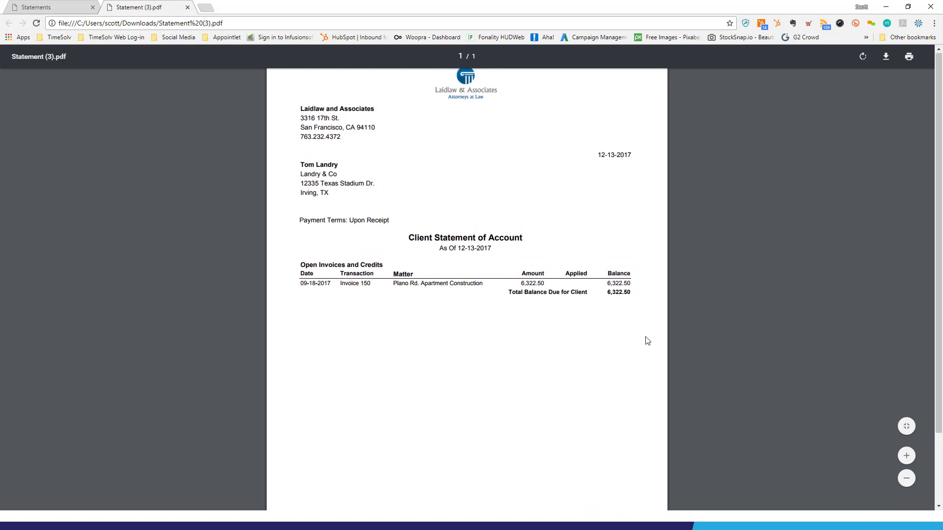
scroll(648, 341, "up", 2)
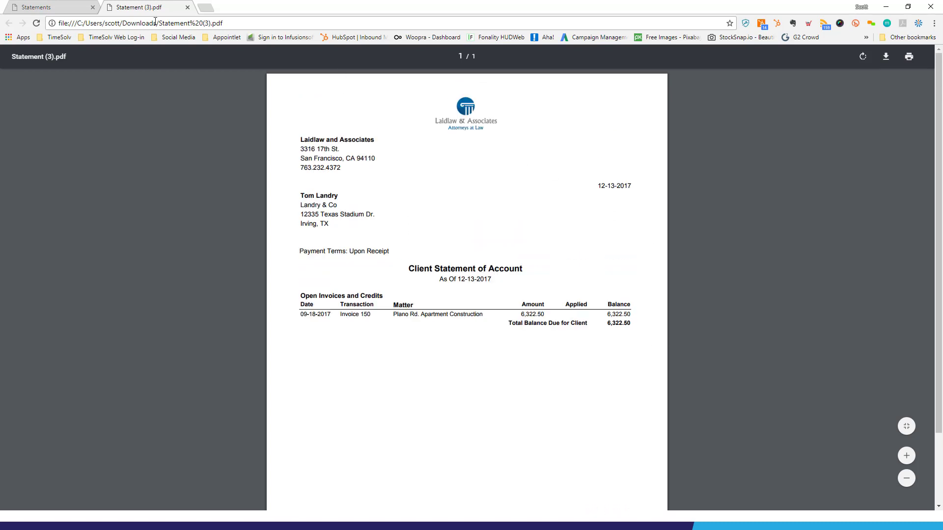
left_click(188, 7)
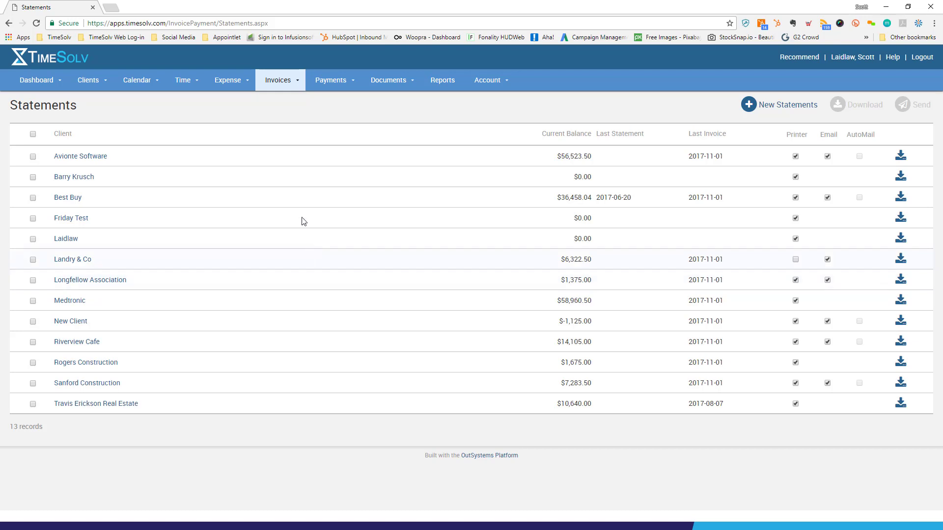
Open the invoice settings and view the list of flexible templates
mouse_move(278, 84)
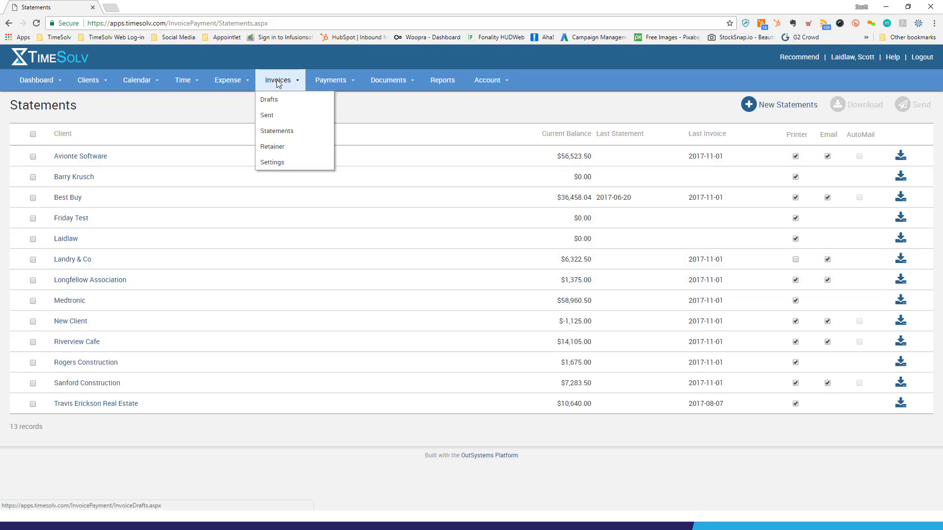
left_click(272, 164)
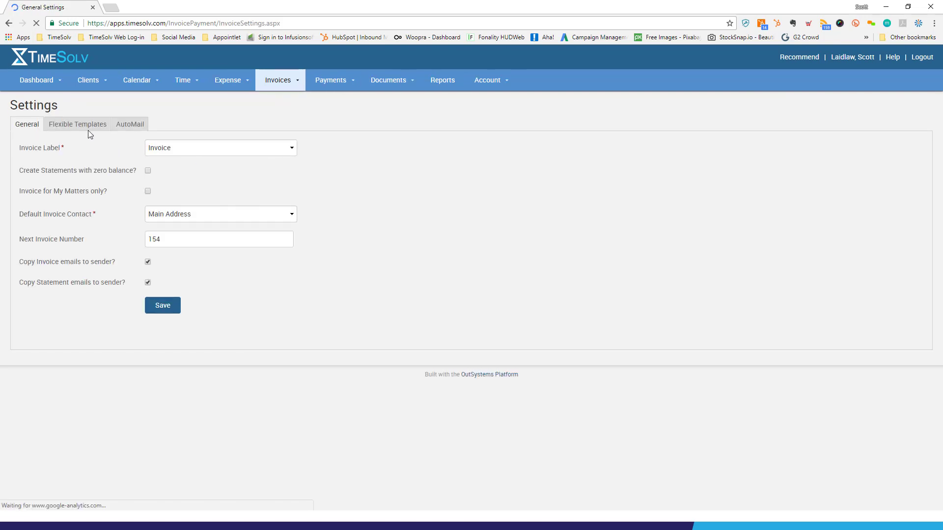
left_click(79, 126)
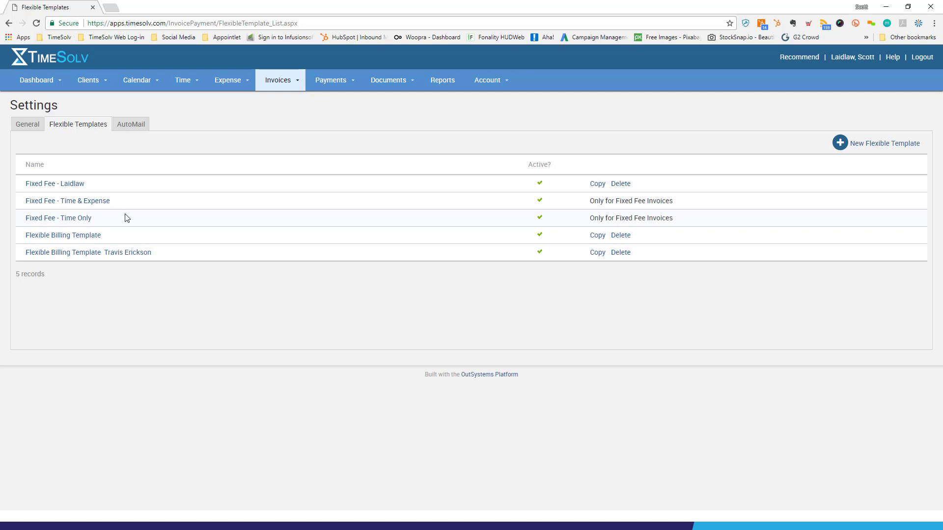
Open Avionte Software's invoice settings and check the Default Flexible Template choices, selecting Flexible Billing Template
left_click(100, 83)
left_click(98, 101)
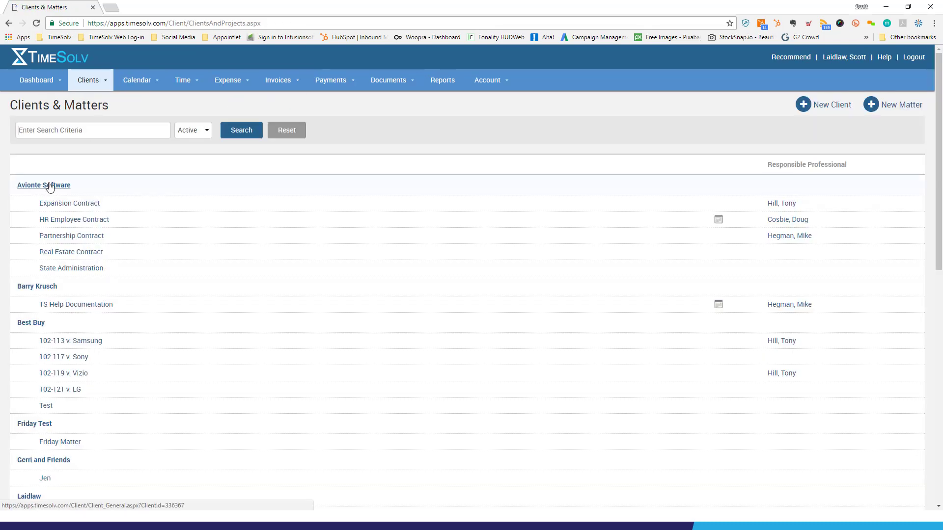
left_click(49, 186)
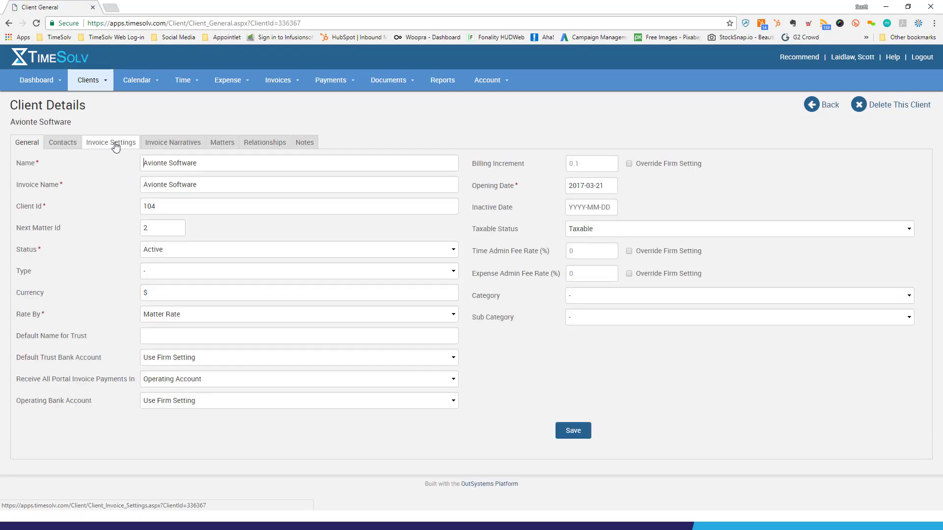
left_click(115, 147)
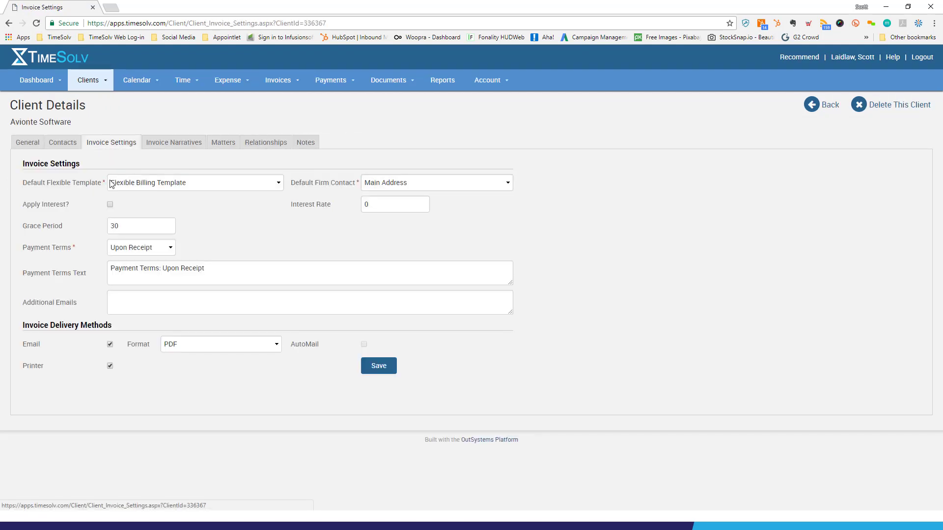
left_click(166, 186)
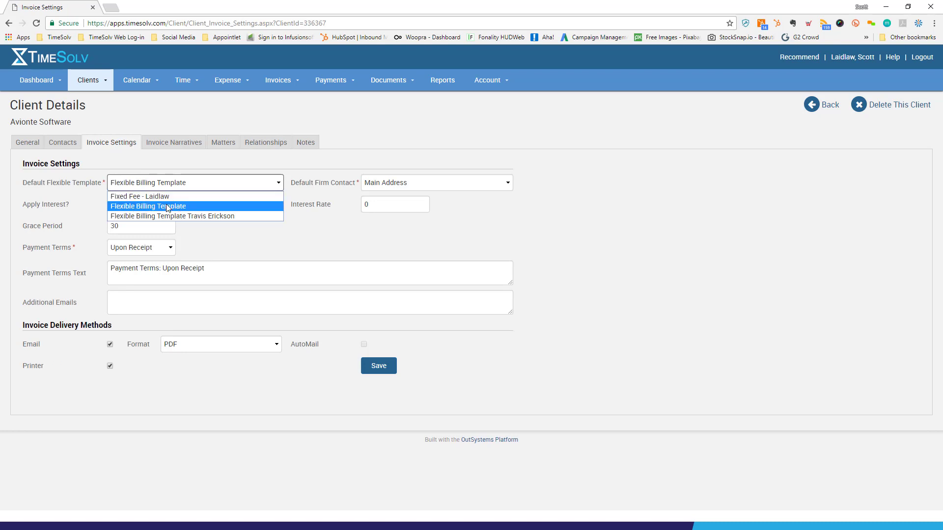
left_click(165, 208)
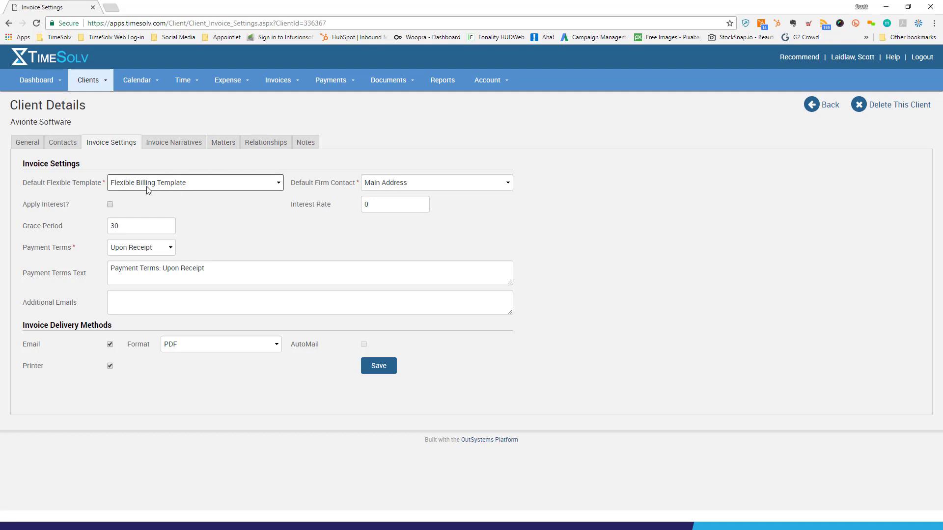
Open Flexible Billing Template for editing from the invoice settings and show its Statement of Account Page options
mouse_move(275, 87)
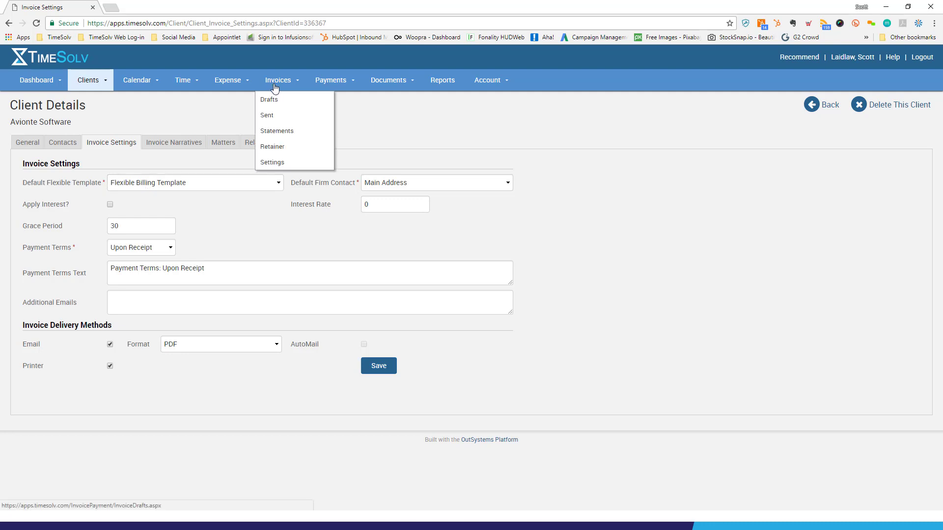
left_click(274, 163)
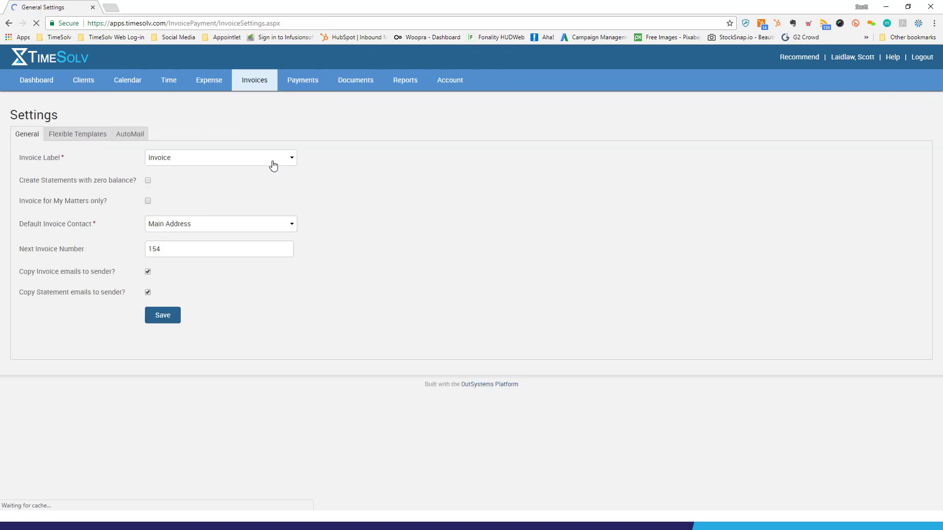
left_click(85, 126)
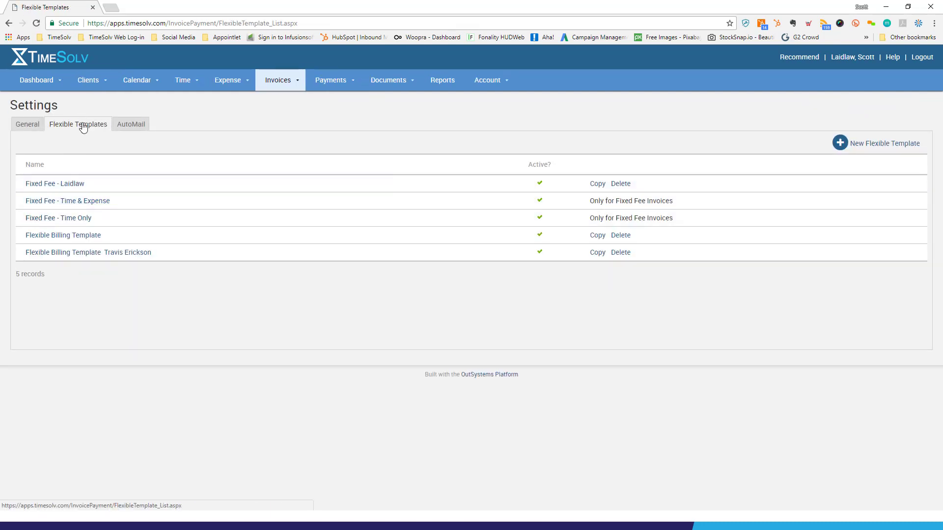
mouse_move(290, 90)
left_click(55, 238)
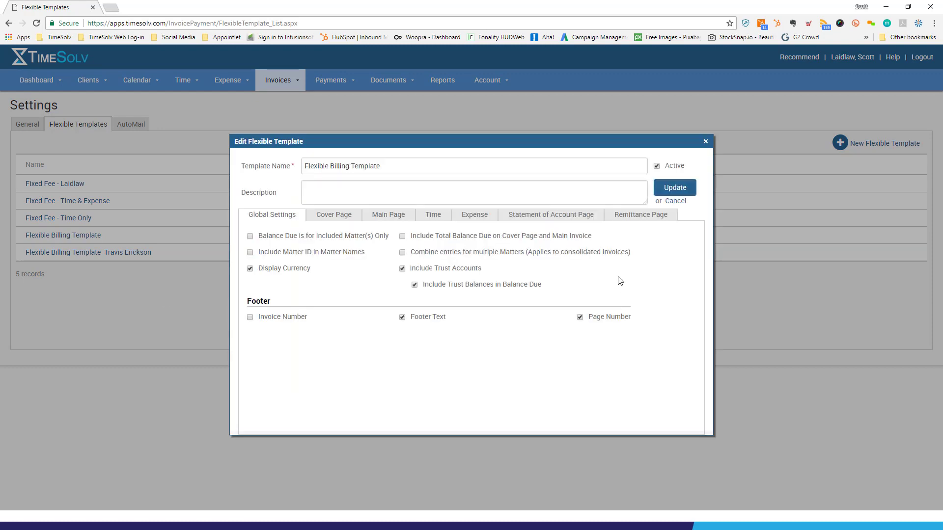
left_click(537, 220)
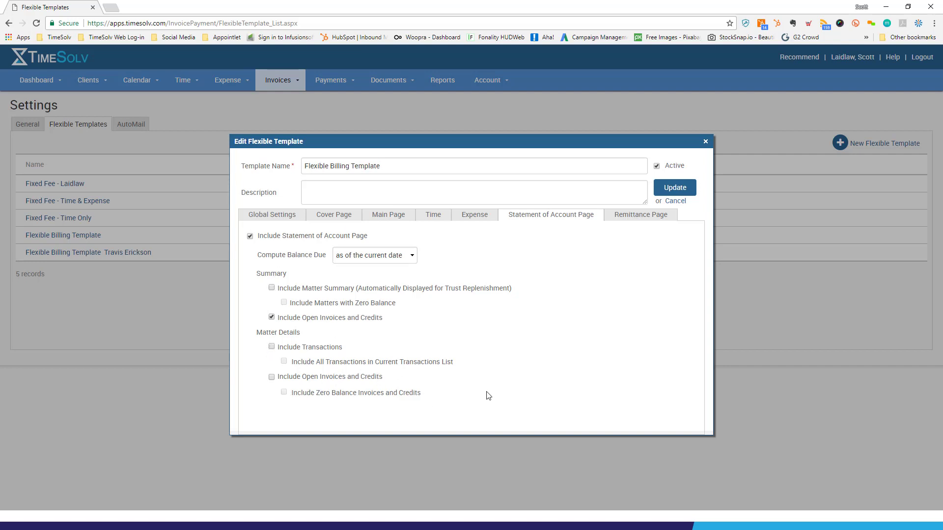
In the statement summary, include the matter summary and matters with zero balance, and keep Compute Balance Due as of the current date
left_click(249, 238)
left_click(249, 237)
left_click(272, 289)
left_click(284, 304)
left_click(369, 260)
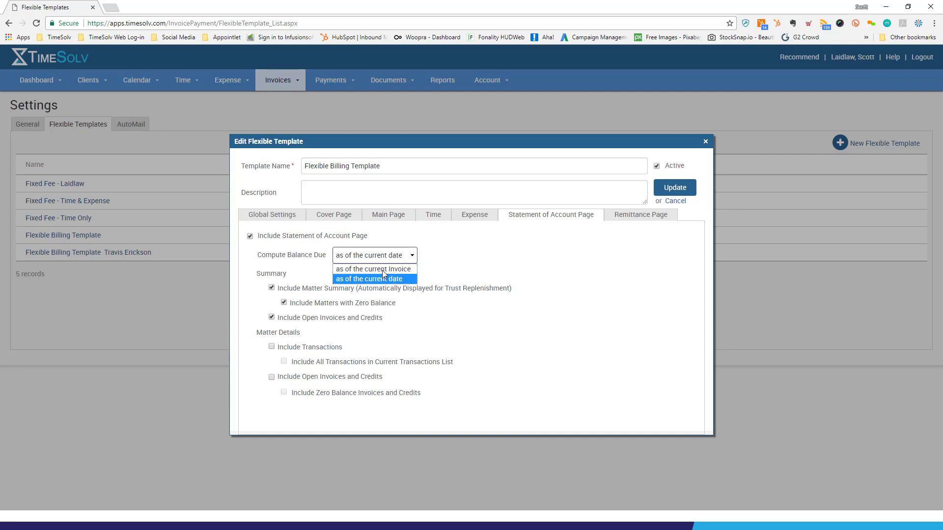
left_click(354, 267)
Enable transactions, all current-list transactions, open invoices and credits, and zero balance items under Matter Details, and update the template
left_click(271, 347)
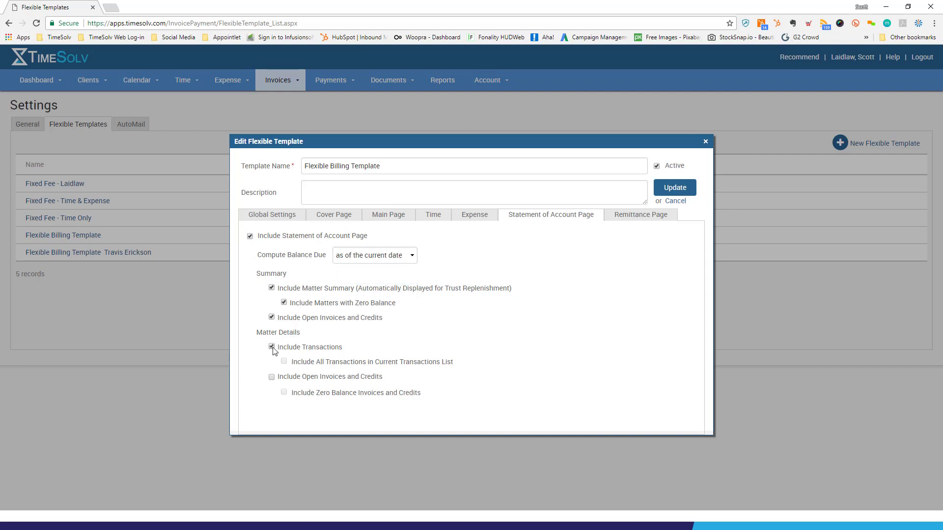
left_click(284, 362)
left_click(271, 377)
left_click(284, 392)
left_click(250, 238)
left_click(687, 190)
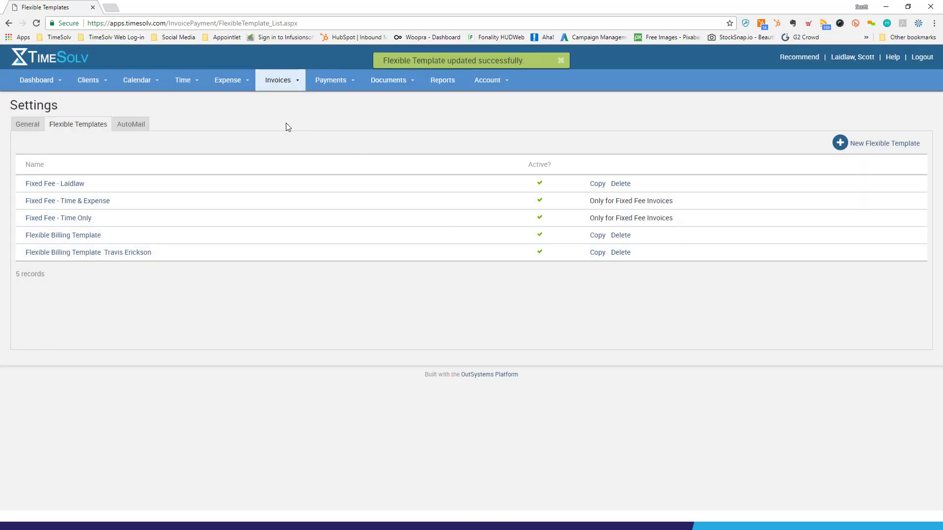
Create new statements for all clients, allowing zero balance statements
mouse_move(277, 83)
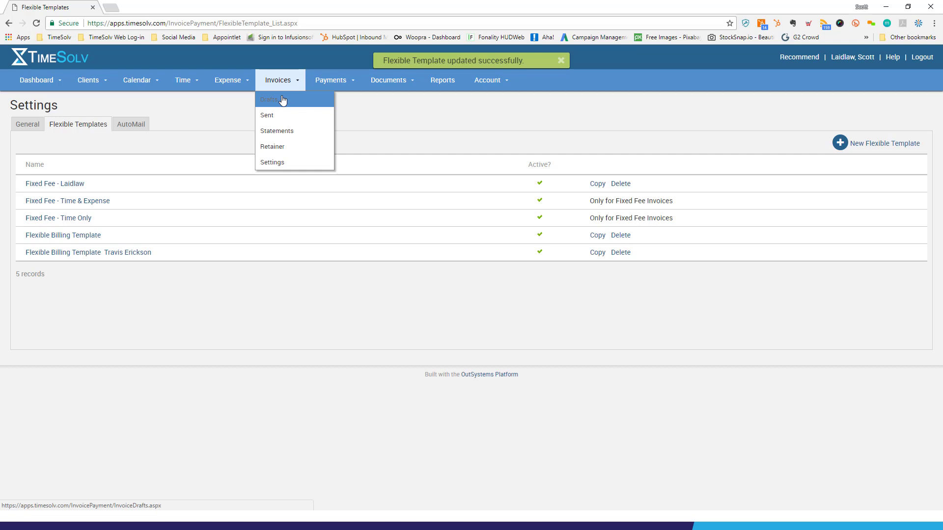
left_click(279, 131)
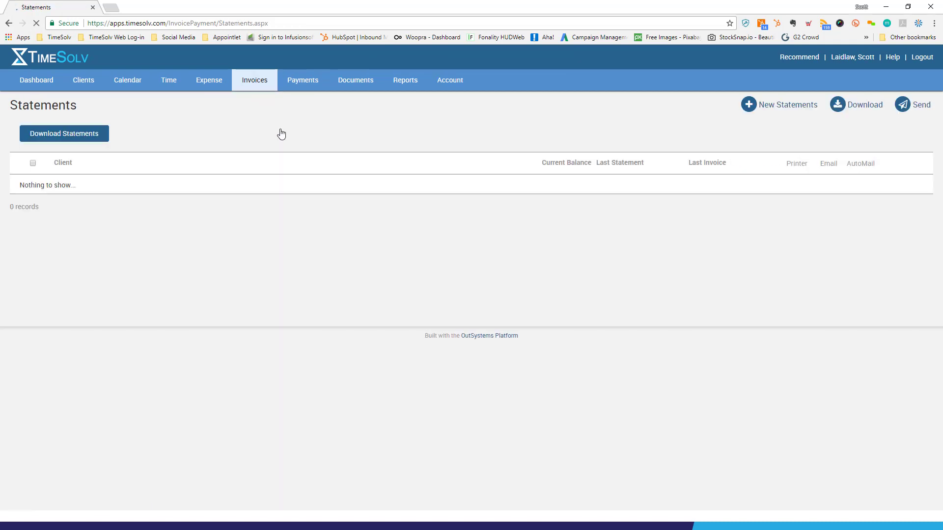
left_click(783, 109)
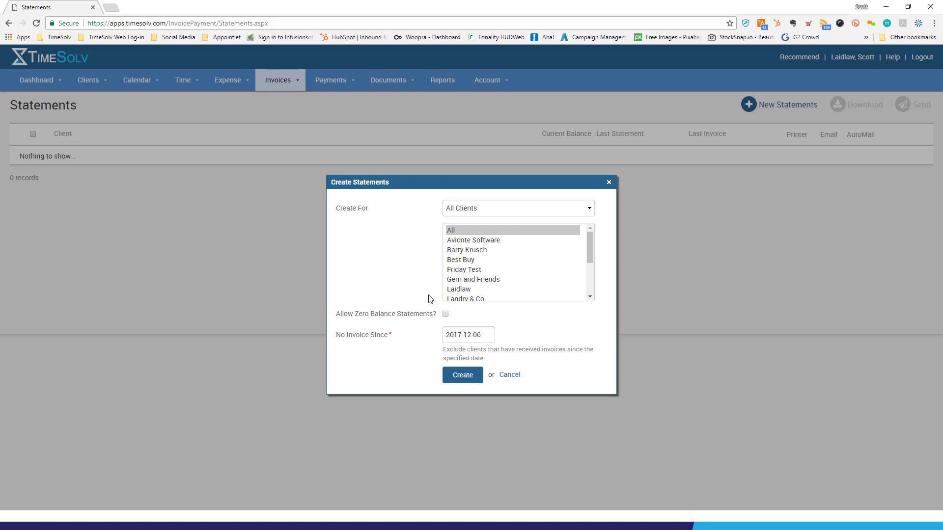
left_click(445, 314)
left_click(463, 376)
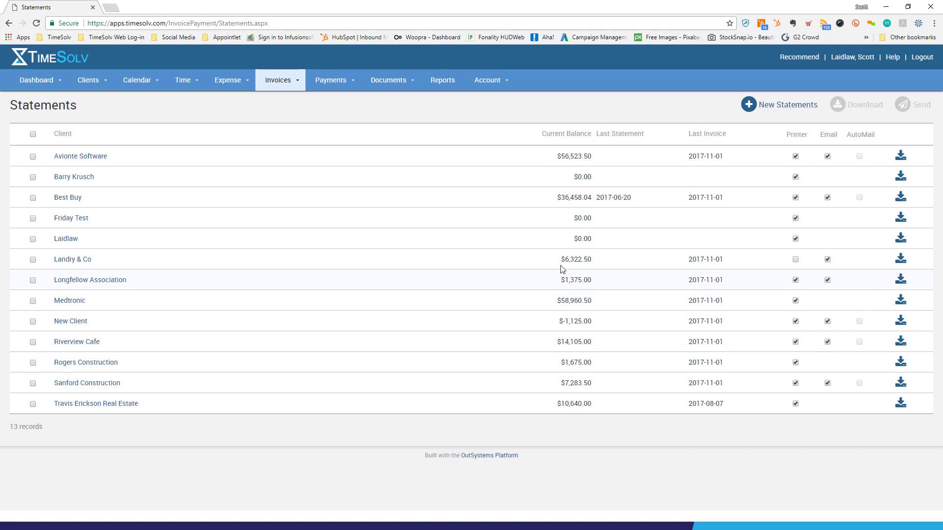
Download Landry & Co's statement and open the PDF
left_click(901, 260)
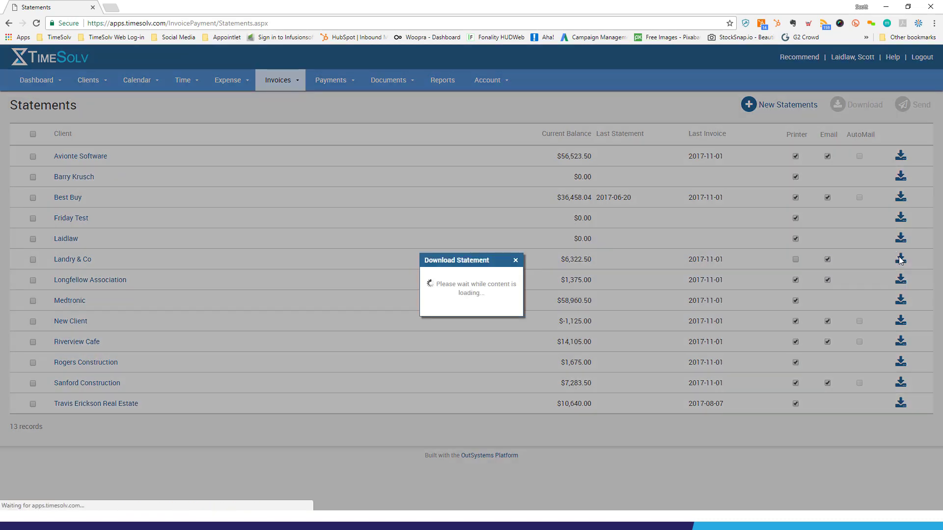
left_click(534, 308)
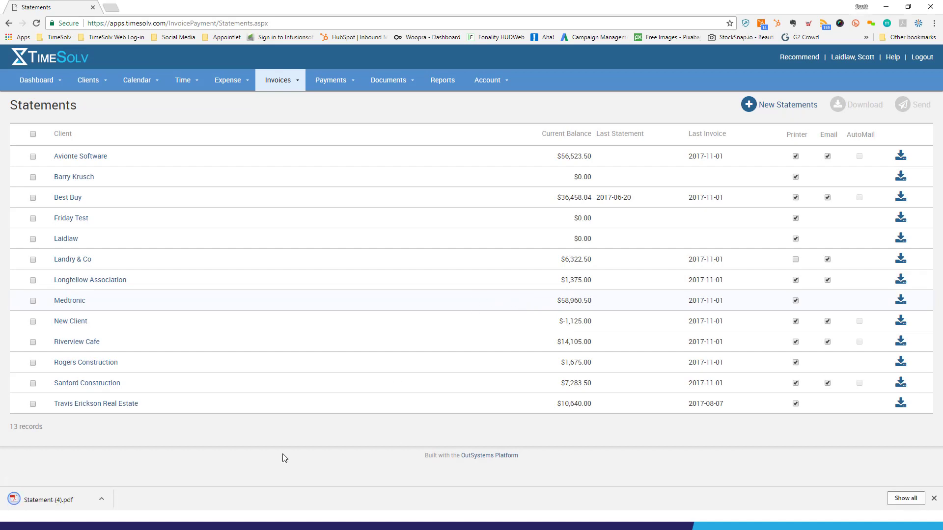
left_click(37, 498)
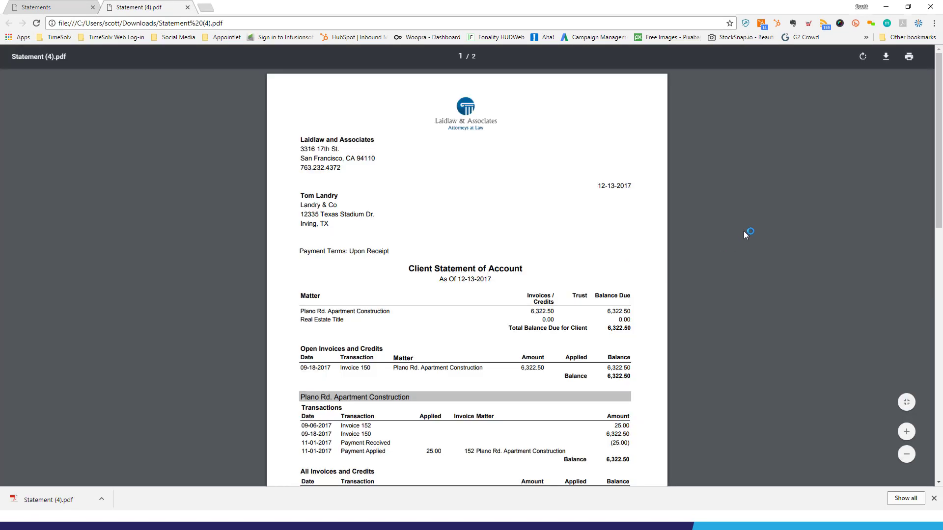
Examine the matter summary, transactions and all invoices and credits for each matter in Landry & Co's statement, and close the document
scroll(743, 231, "down", 5)
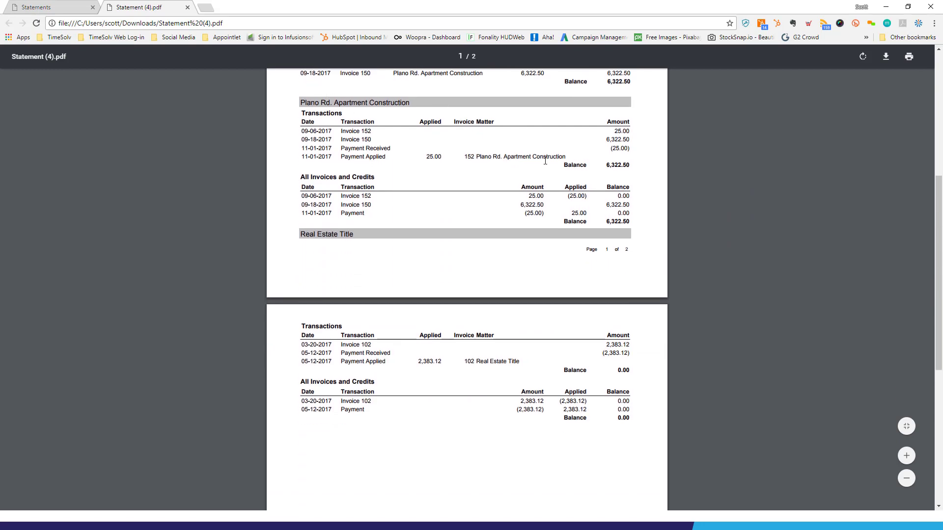
scroll(545, 161, "up", 5)
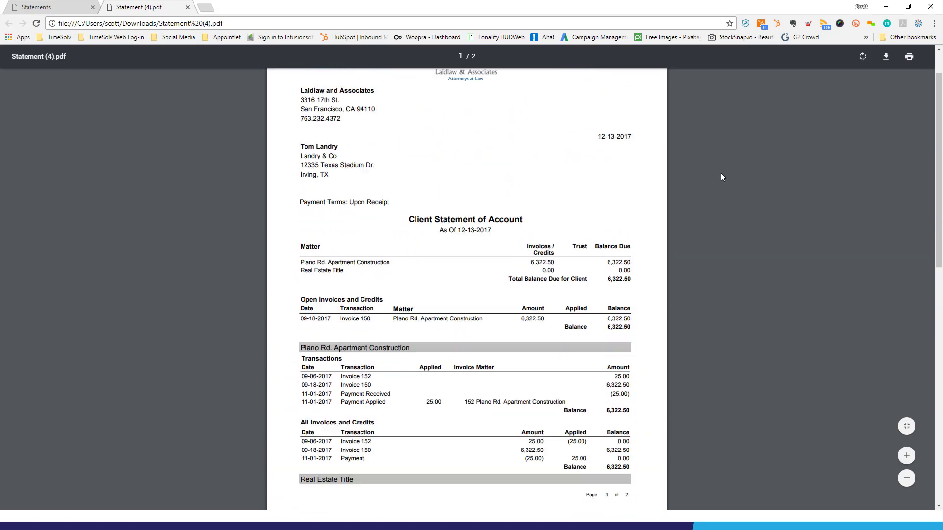
scroll(717, 173, "down", 3)
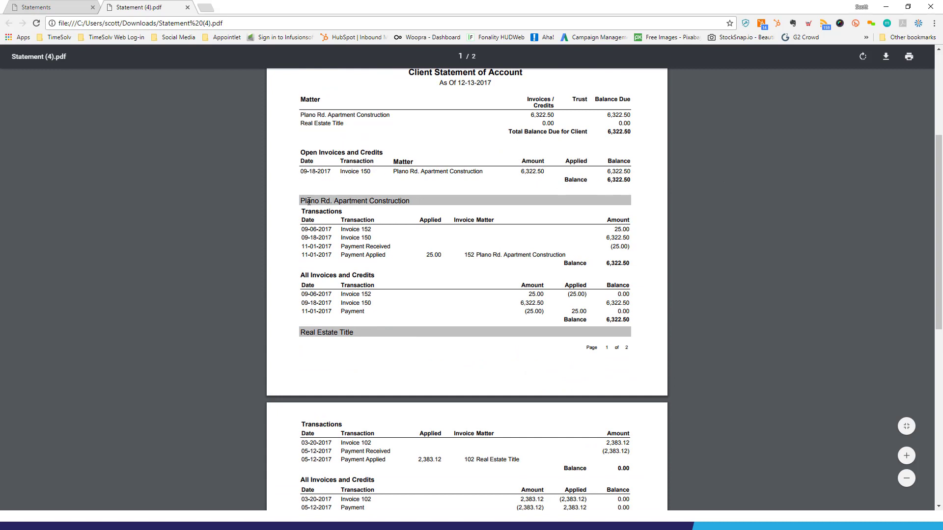
scroll(708, 199, "down", 2)
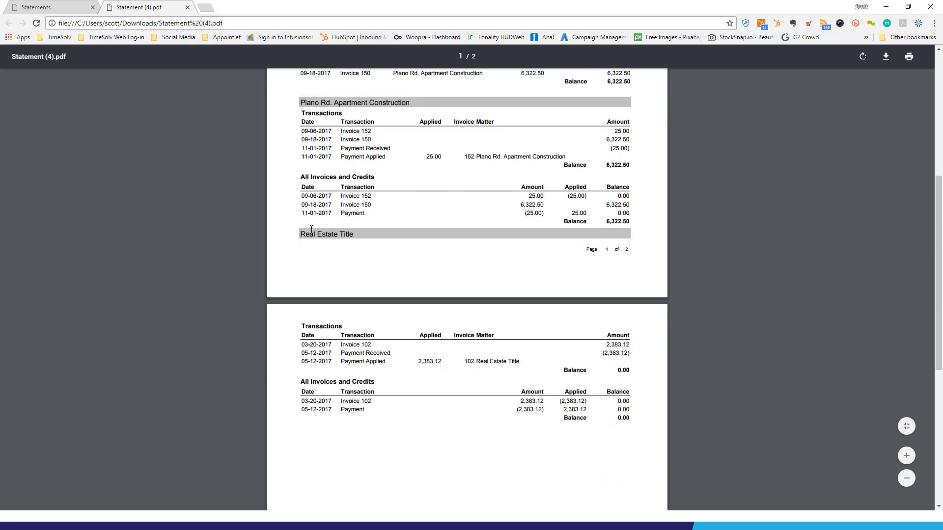
scroll(735, 246, "down", 2)
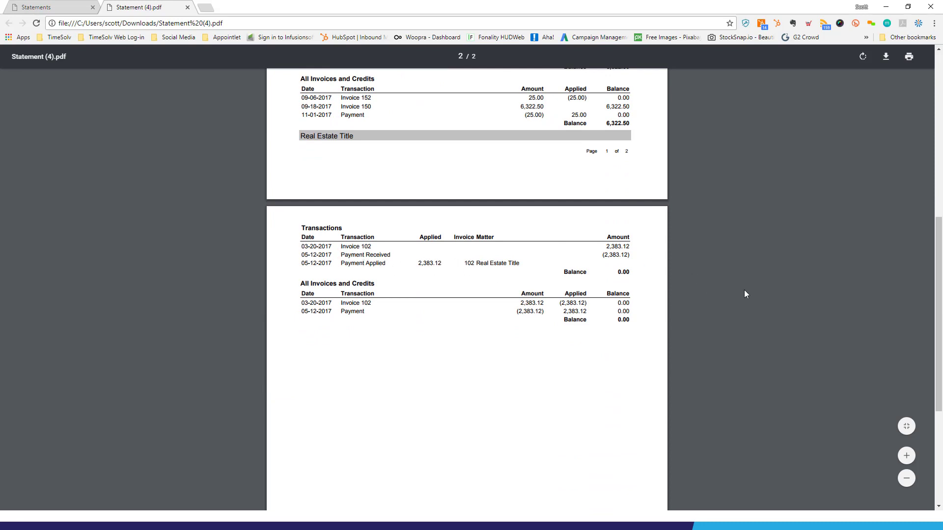
scroll(747, 292, "up", 2)
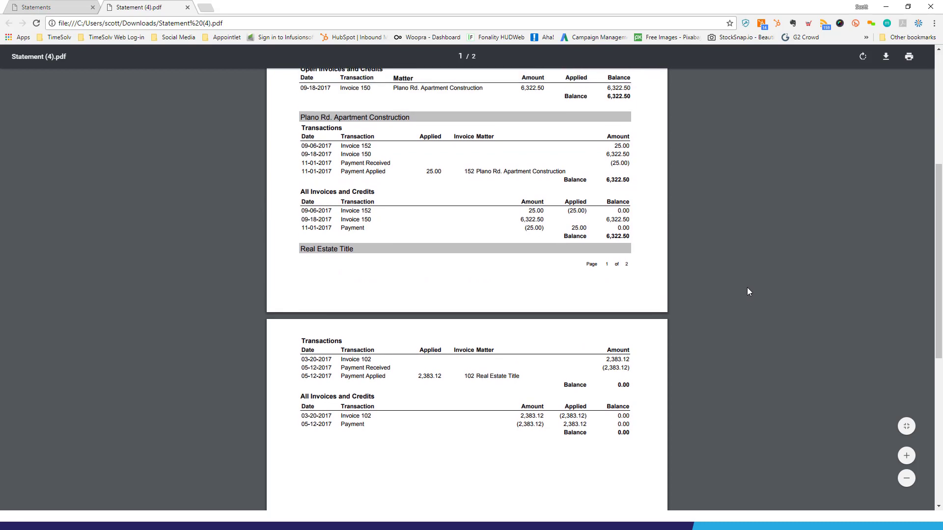
scroll(747, 287, "up", 5)
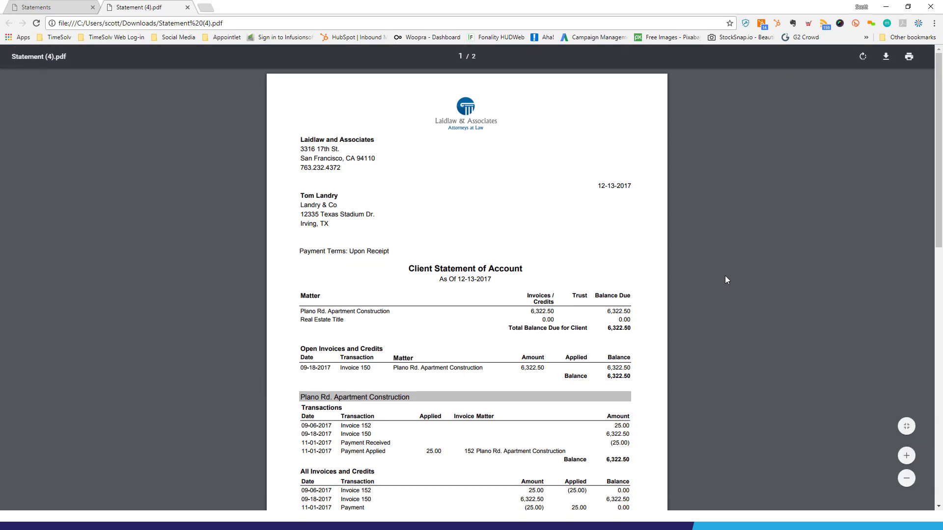
left_click(188, 8)
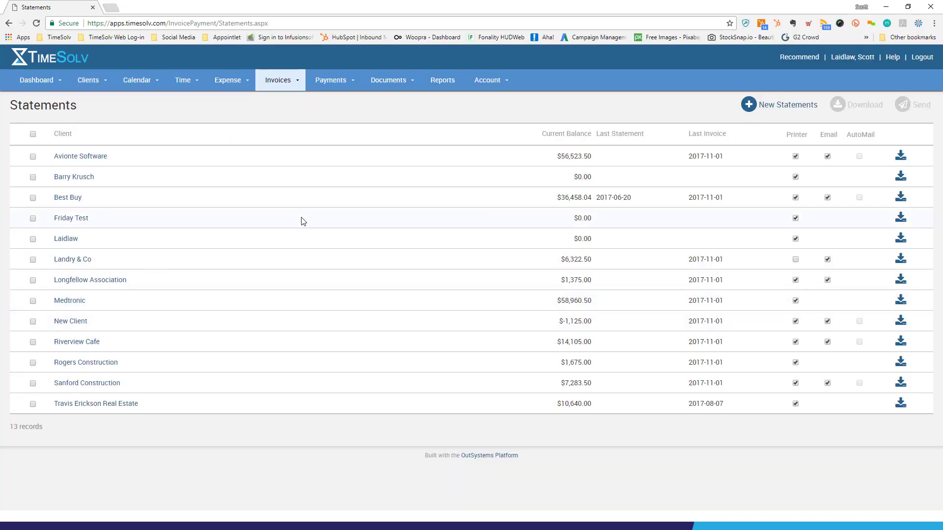
Open the general account settings and check the Enable Dashboard option
mouse_move(35, 86)
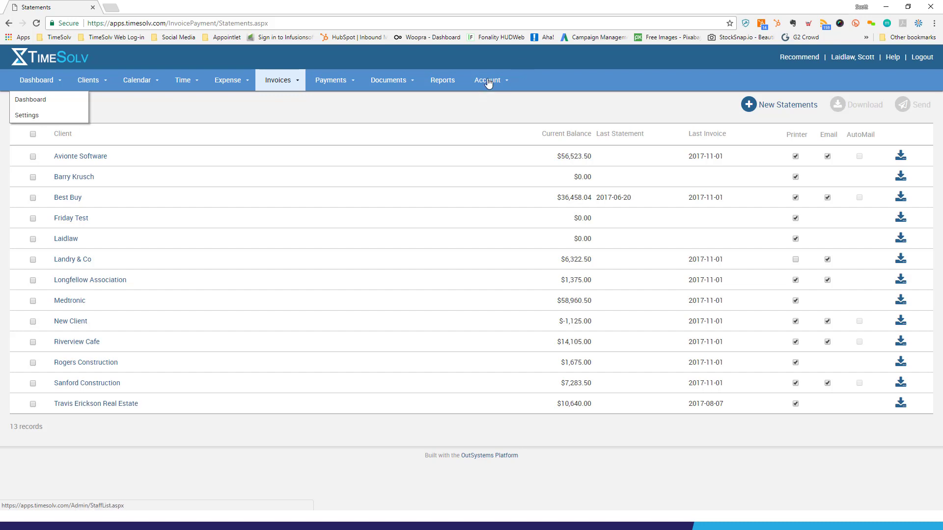
mouse_move(488, 83)
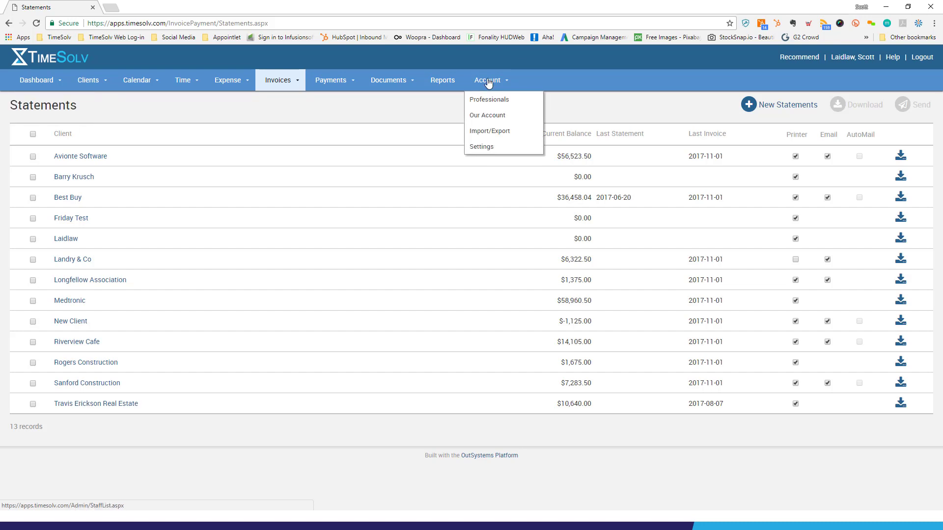
left_click(487, 148)
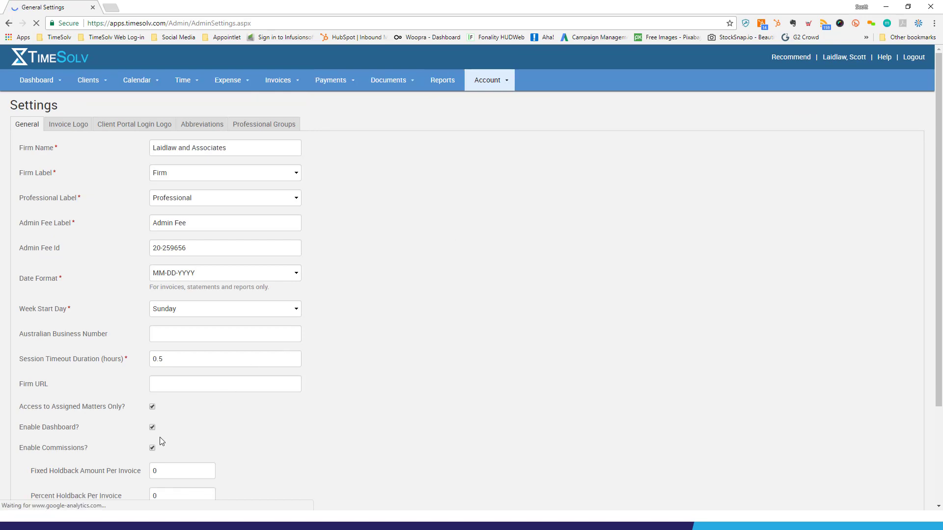
scroll(162, 442, "down", 2)
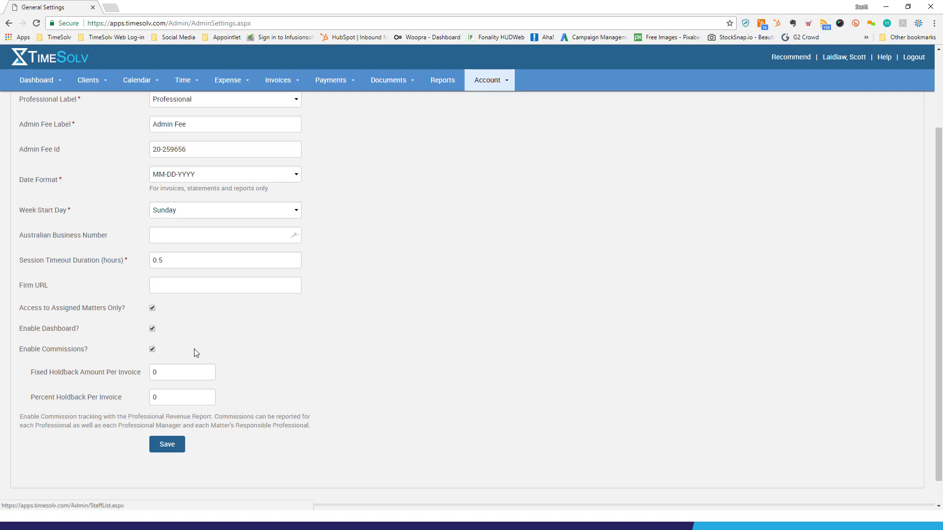
scroll(617, 323, "up", 2)
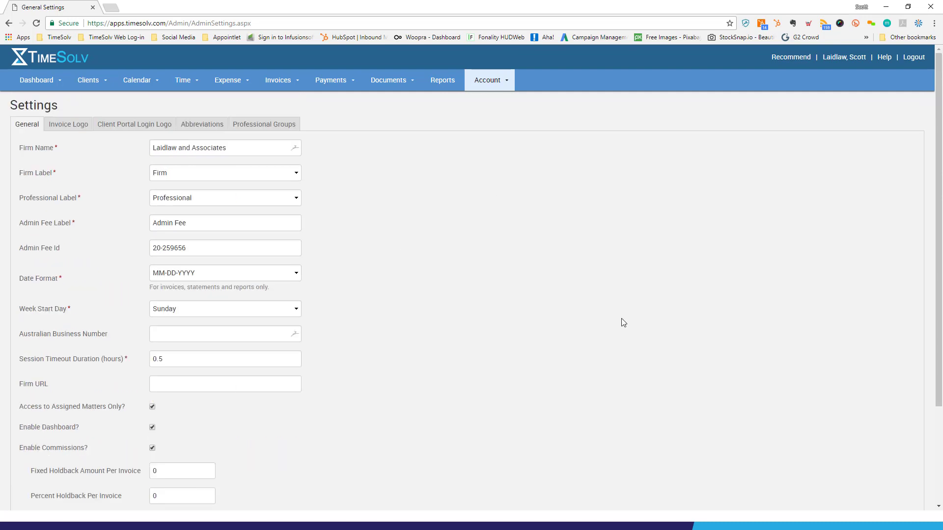
scroll(613, 310, "down", 3)
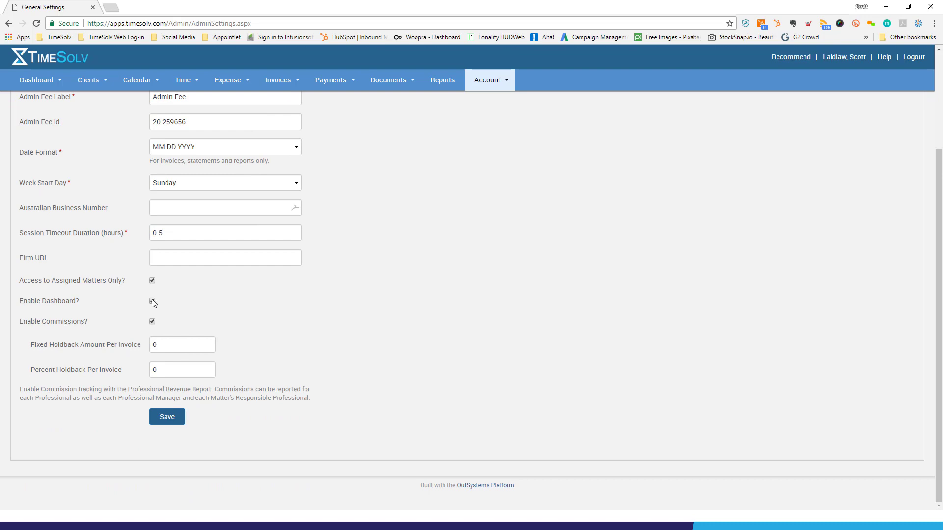
Open the Hours dashboard and inspect target, actual total and actual billable hours by month in both charts
mouse_move(44, 82)
left_click(40, 98)
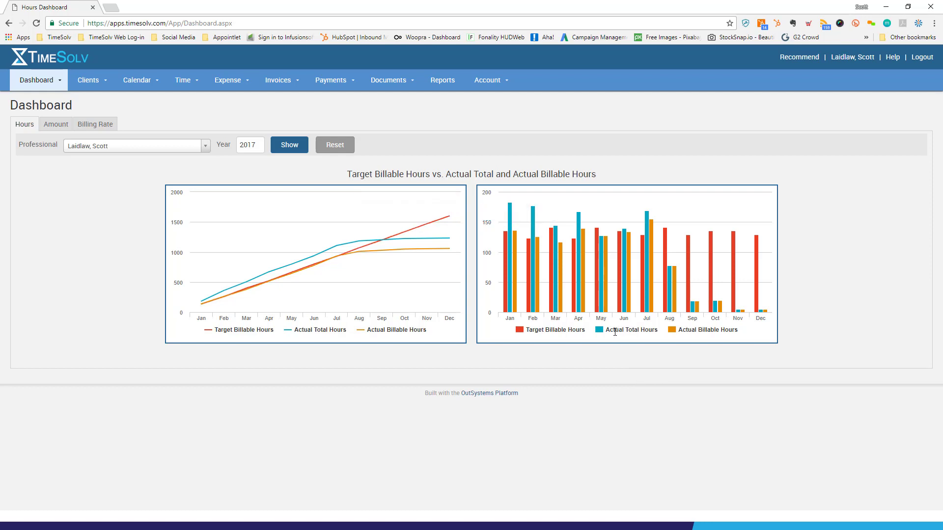
mouse_move(578, 218)
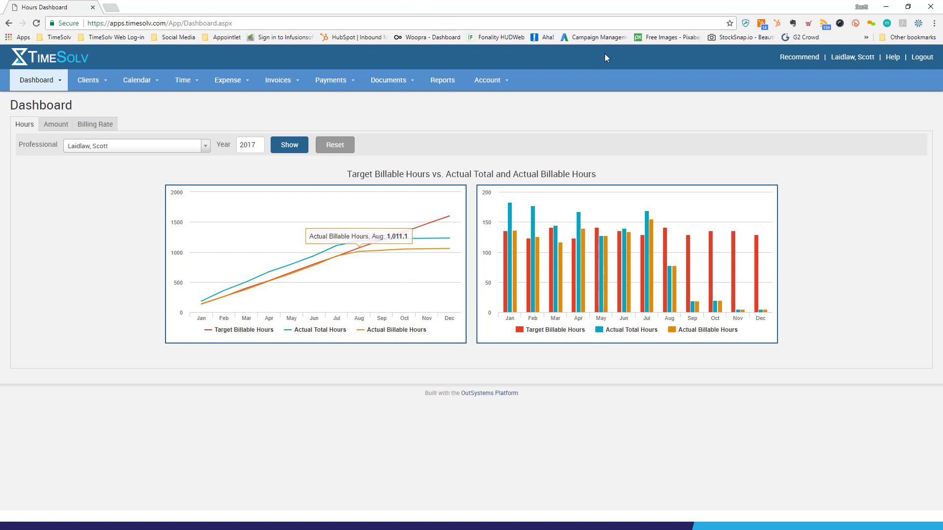
mouse_move(641, 238)
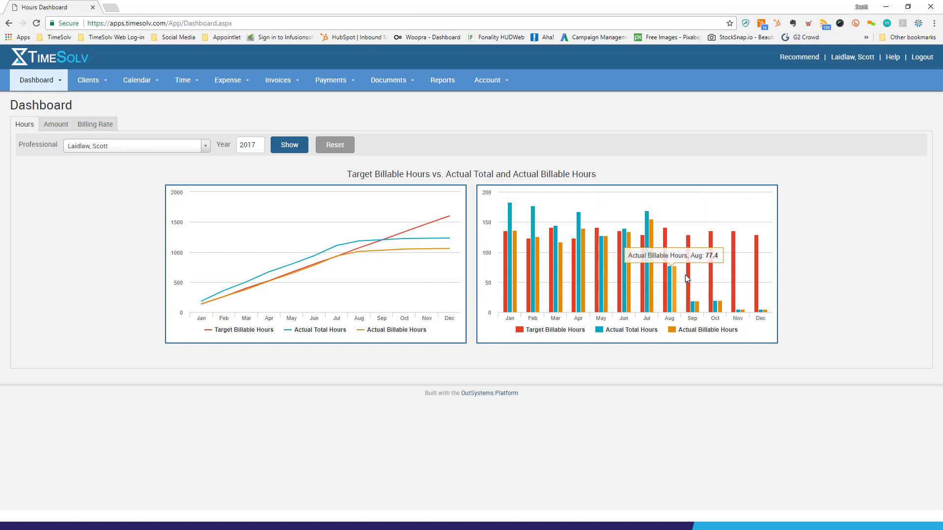
mouse_move(379, 255)
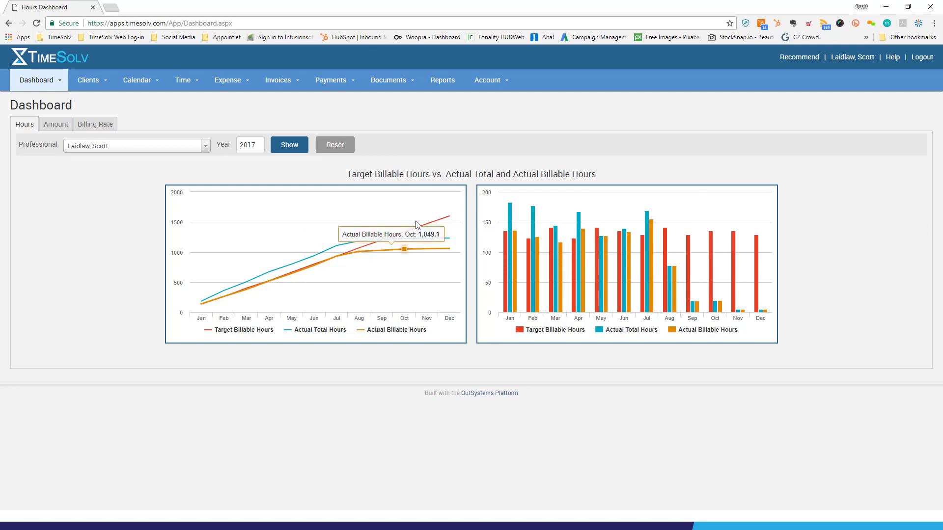
mouse_move(390, 230)
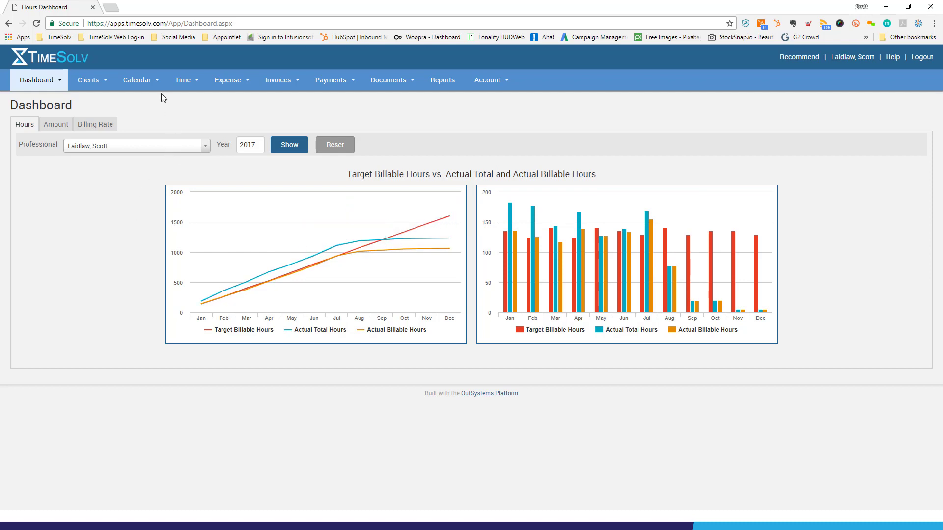
Inspect the Amount dashboard's target, actual billable and collected amounts, and open the Billing Rate dashboard
left_click(47, 127)
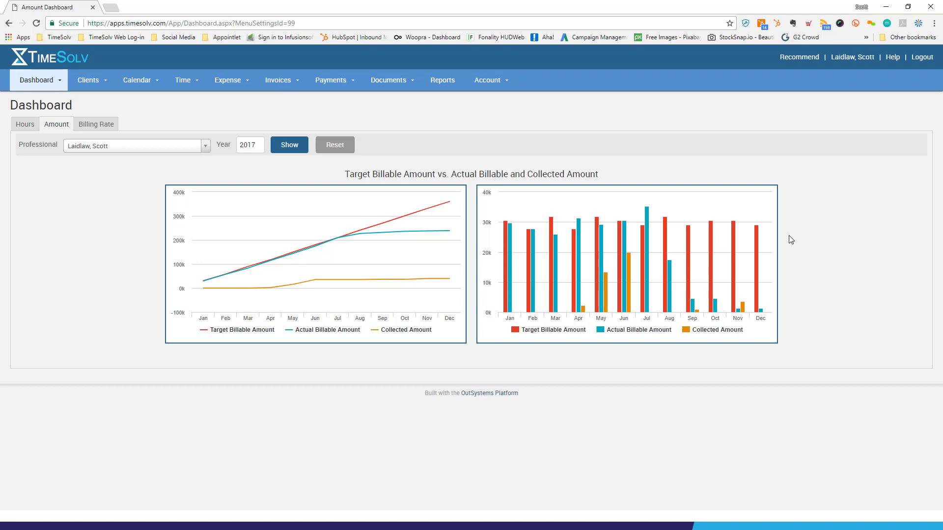
mouse_move(443, 208)
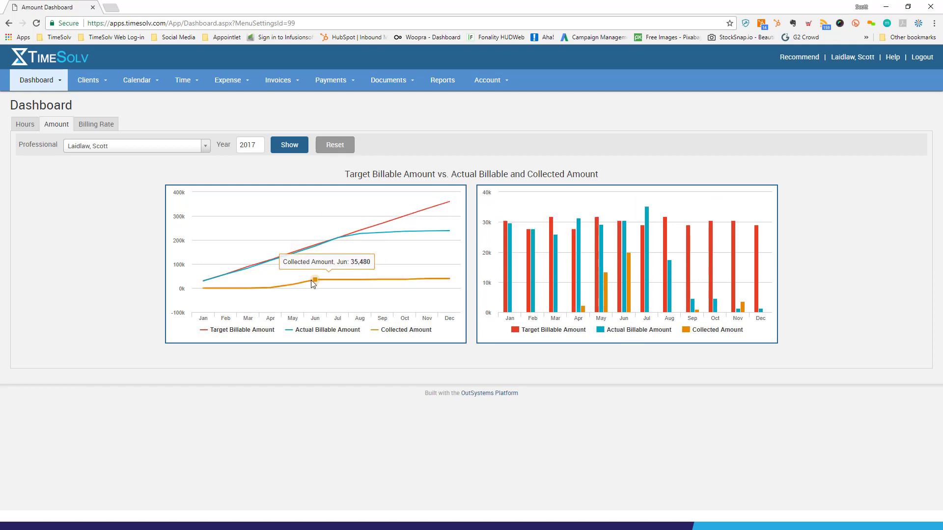
mouse_move(293, 284)
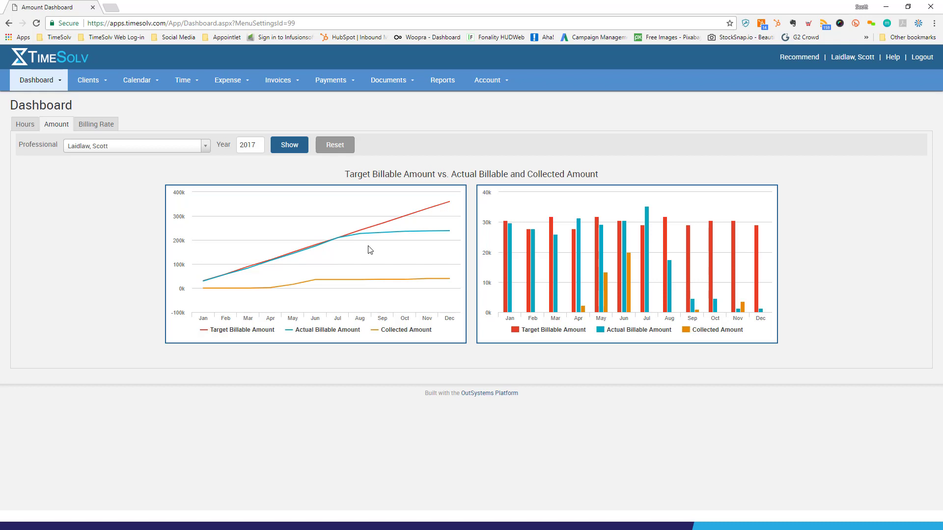
mouse_move(375, 237)
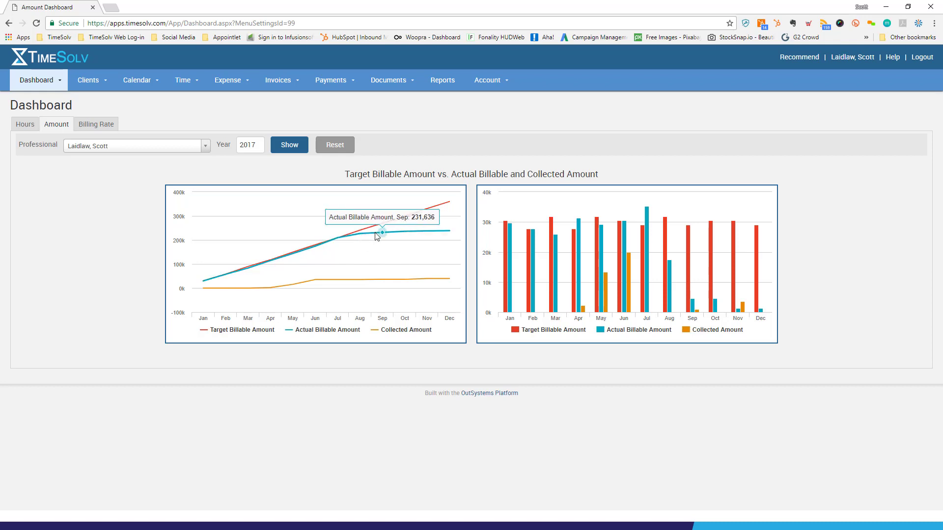
mouse_move(382, 280)
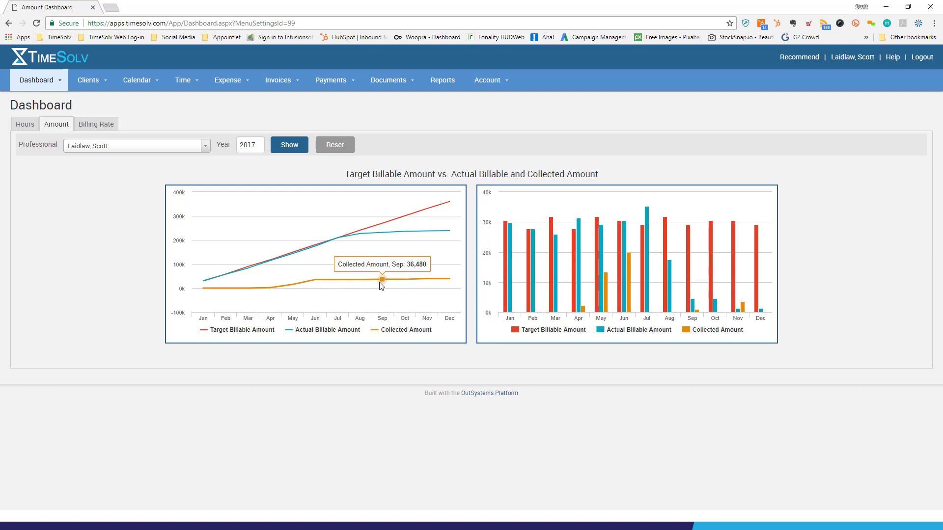
left_click(98, 130)
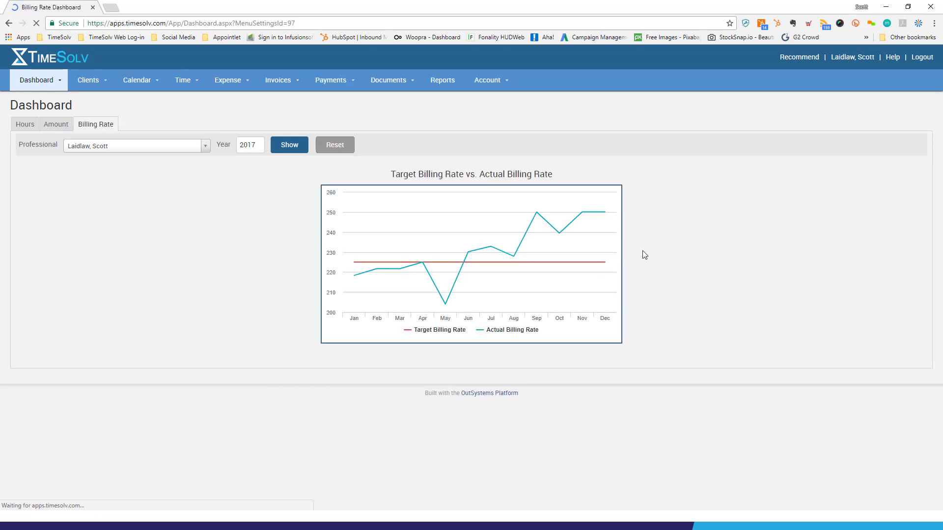
Review the Billing Rate dashboard, return to the Hours dashboard, and inspect its professional and year filters
mouse_move(591, 265)
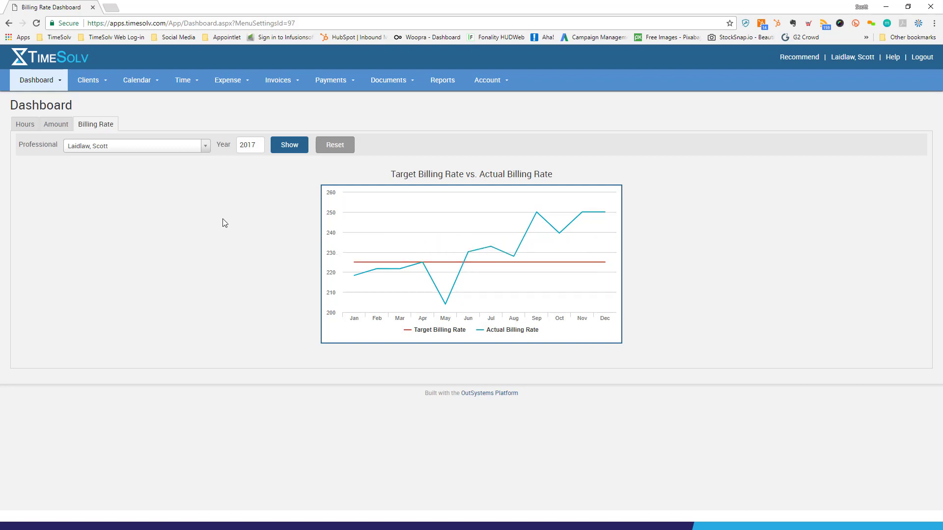
left_click(16, 127)
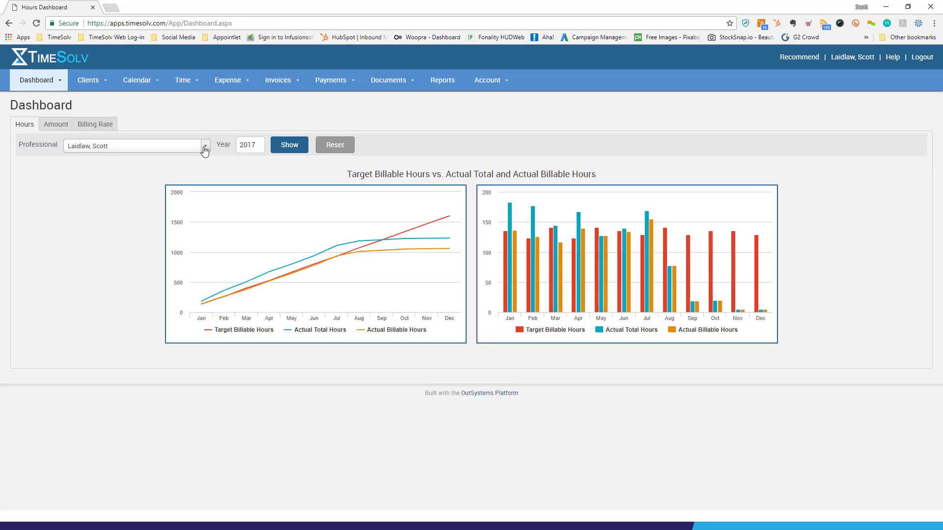
left_click(205, 148)
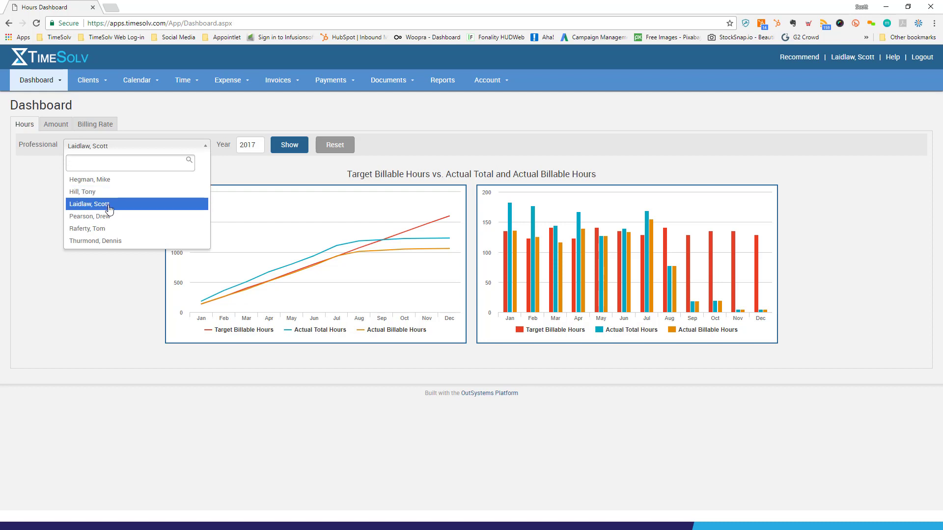
left_click(257, 145)
left_click_drag(257, 144, 253, 144)
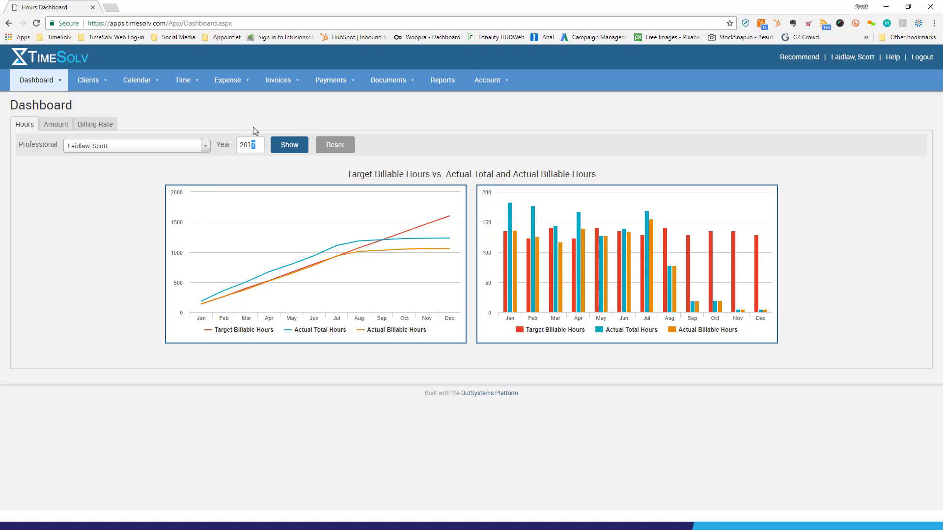
Open the dashboard's targets and permissions settings, deselect all professionals, and save to remove their 2017 targets
left_click(41, 81)
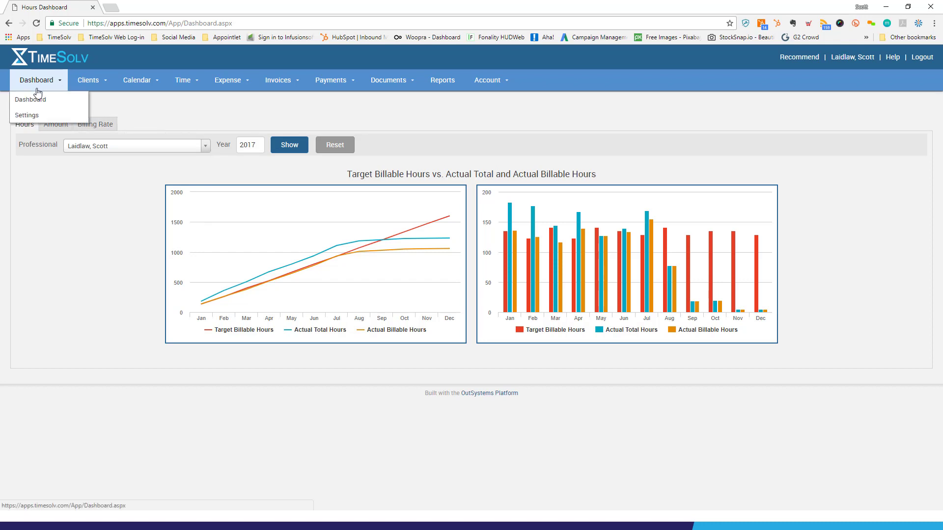
left_click(29, 119)
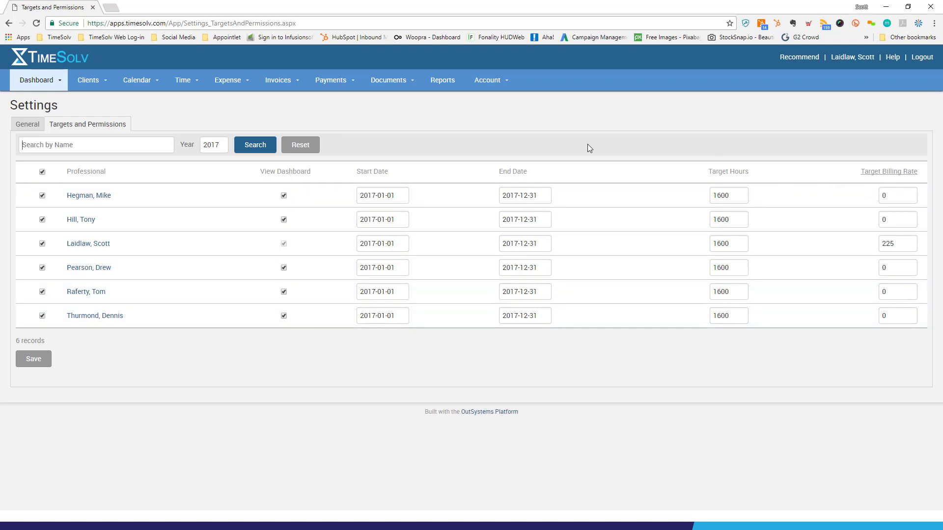
left_click(42, 172)
left_click(33, 363)
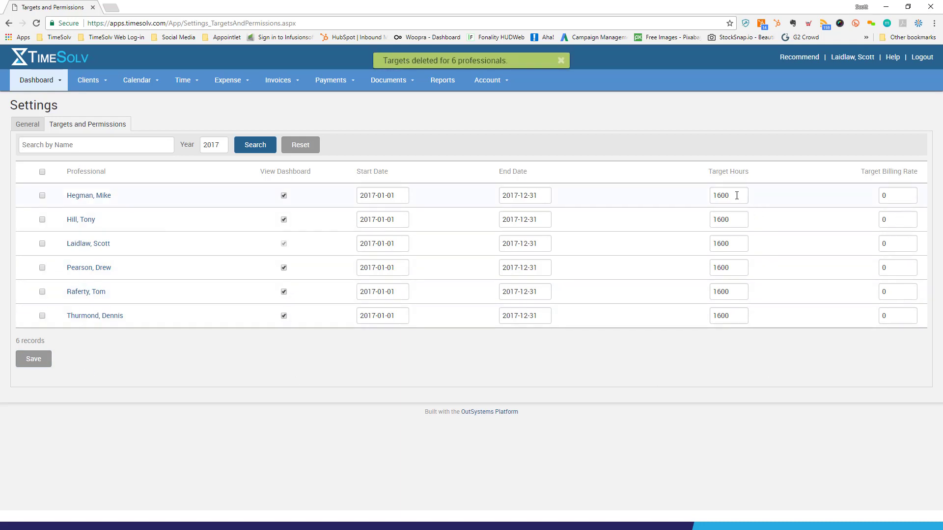
Examine the target hours, start date and target billing rate fields of the first listed professional, with all professionals selected
left_click_drag(735, 195, 705, 204)
left_click(391, 196)
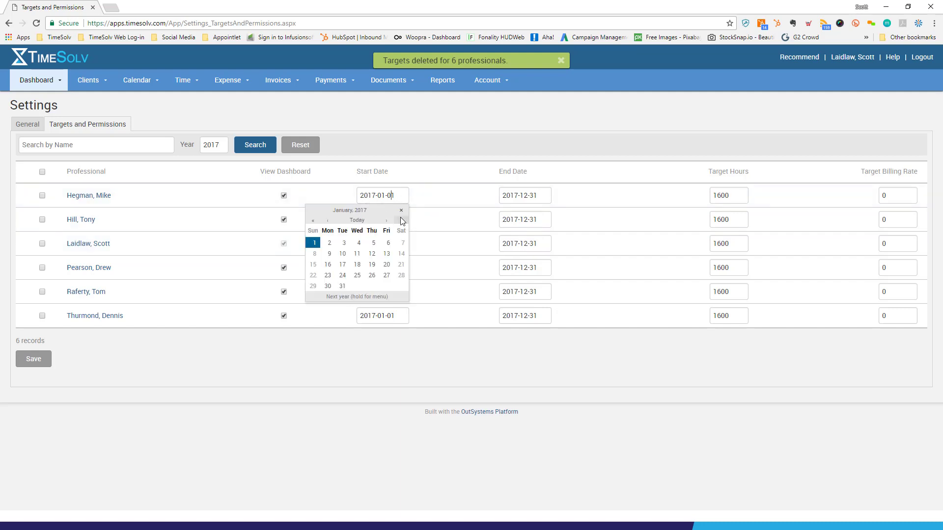
left_click(436, 198)
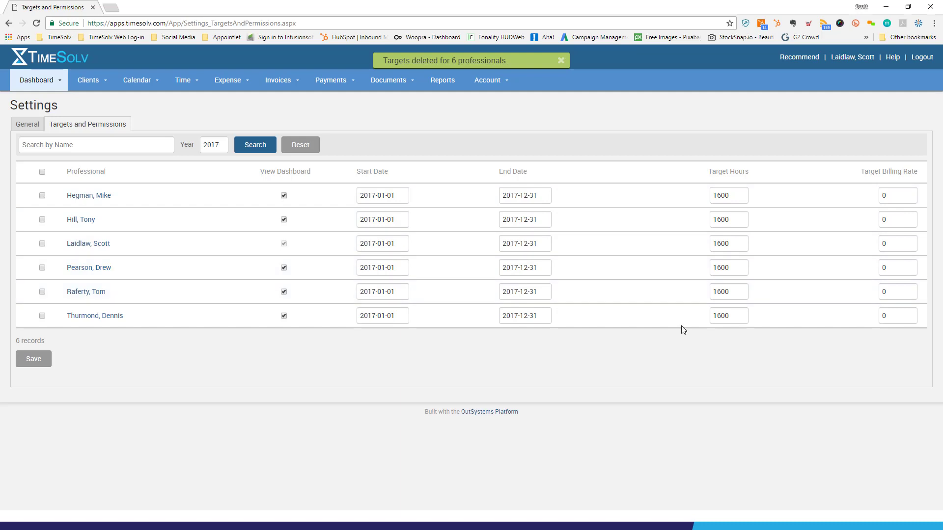
left_click(42, 172)
double_click(878, 195)
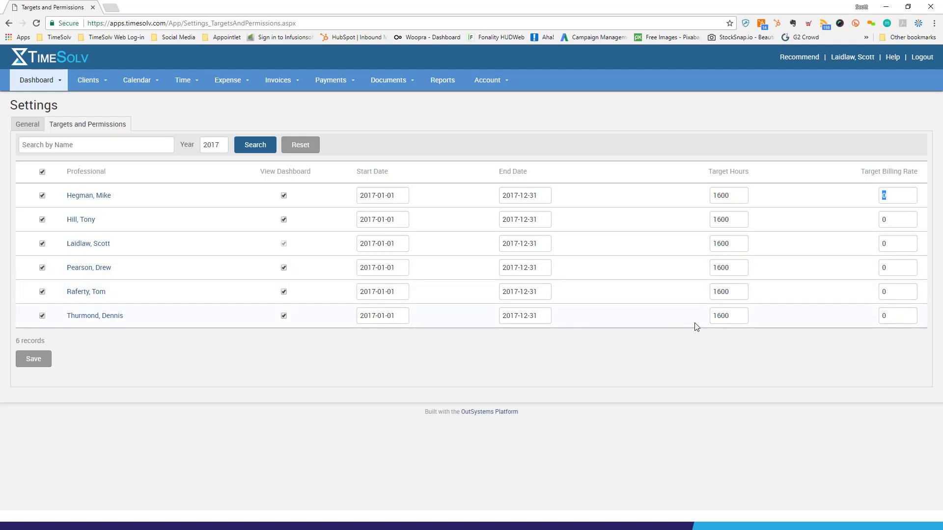
double_click(722, 196)
Set the target billable hours to 400 in the general dashboard settings and save
left_click(40, 127)
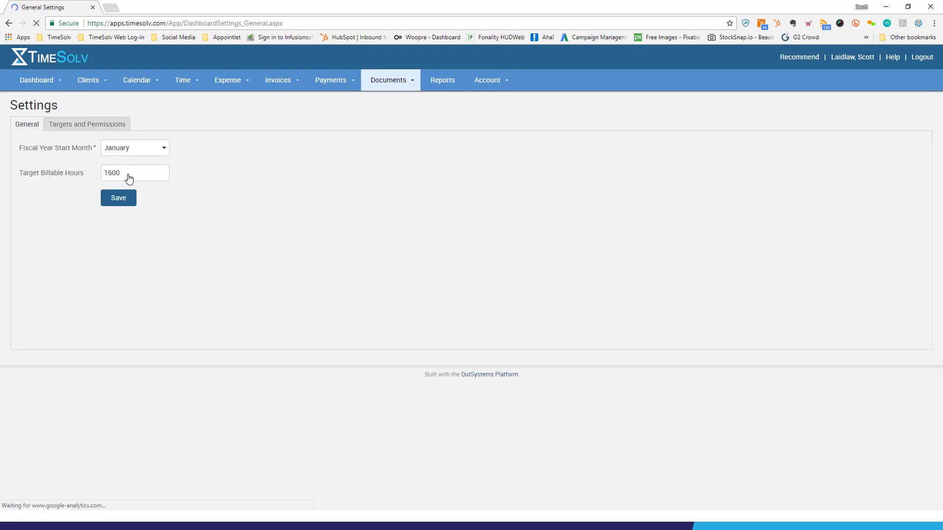
left_click_drag(123, 173, 91, 173)
type("400")
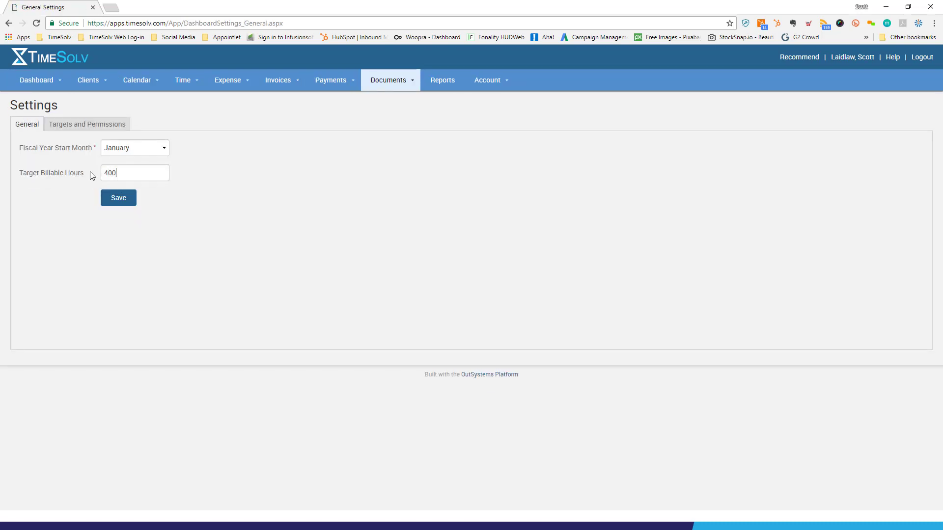
left_click(129, 200)
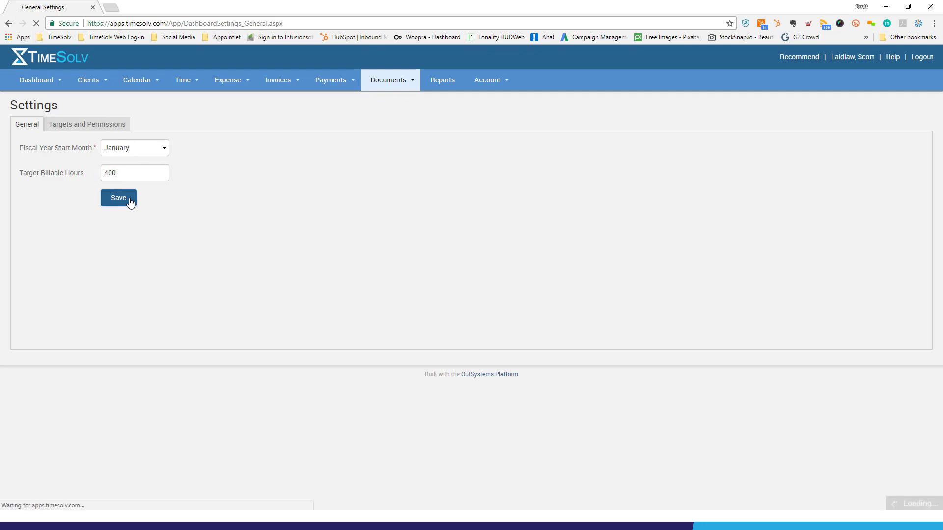
Check each professional's target hours and the year filter in the dashboard targets, and open the Hours dashboard
left_click(84, 128)
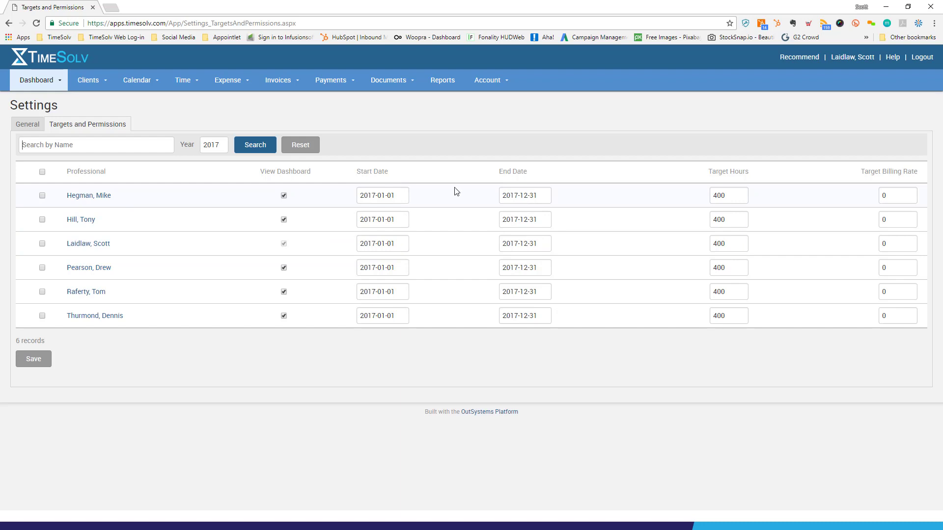
left_click(223, 146)
double_click(222, 147)
left_click(406, 139)
mouse_move(57, 82)
left_click(47, 101)
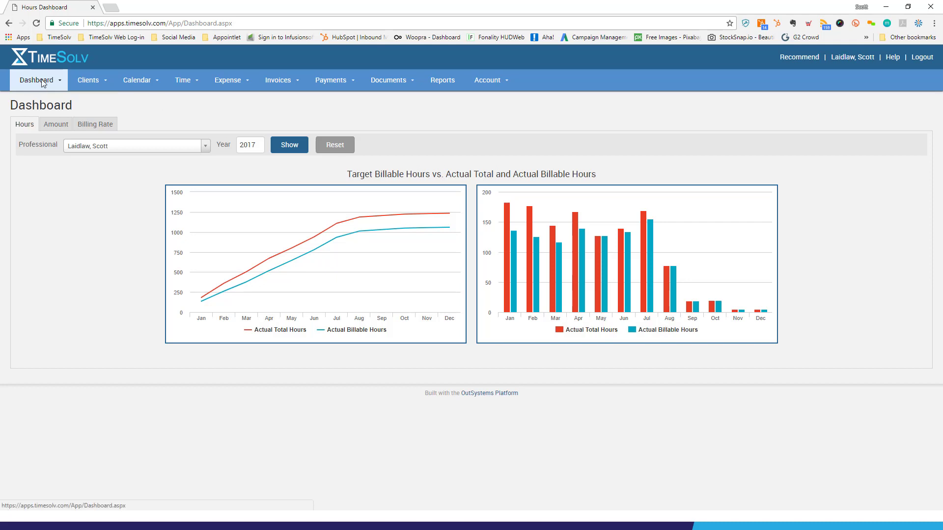
Return to the general dashboard settings, set the target billable hours to 1600, and save
mouse_move(42, 86)
left_click(31, 116)
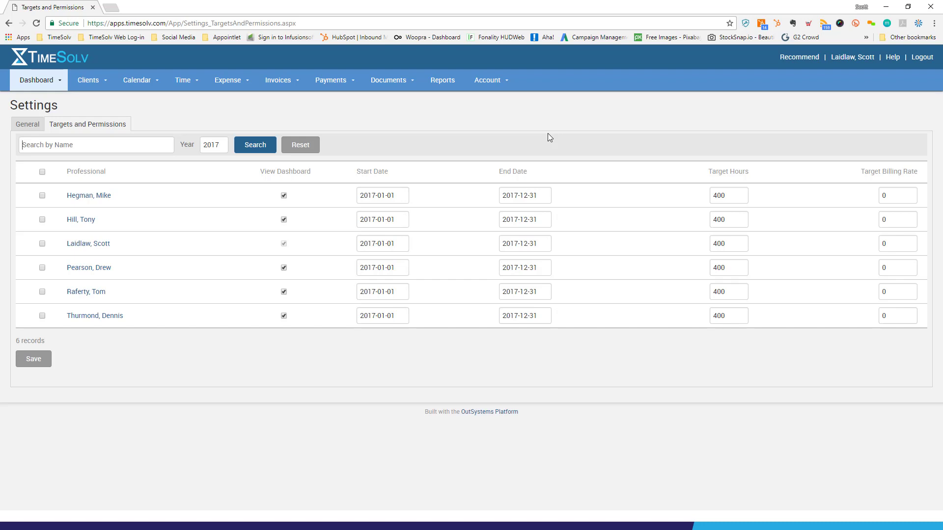
left_click(22, 126)
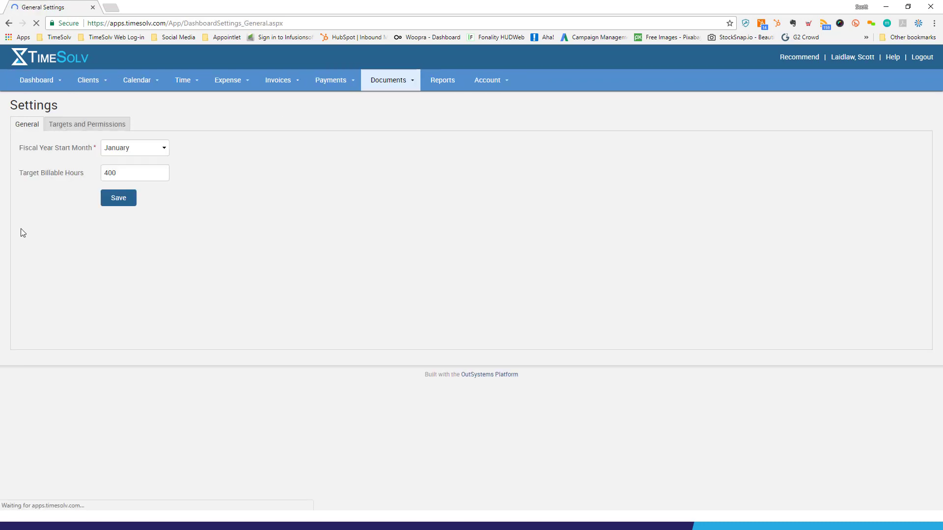
left_click_drag(129, 175, 83, 174)
type("1600")
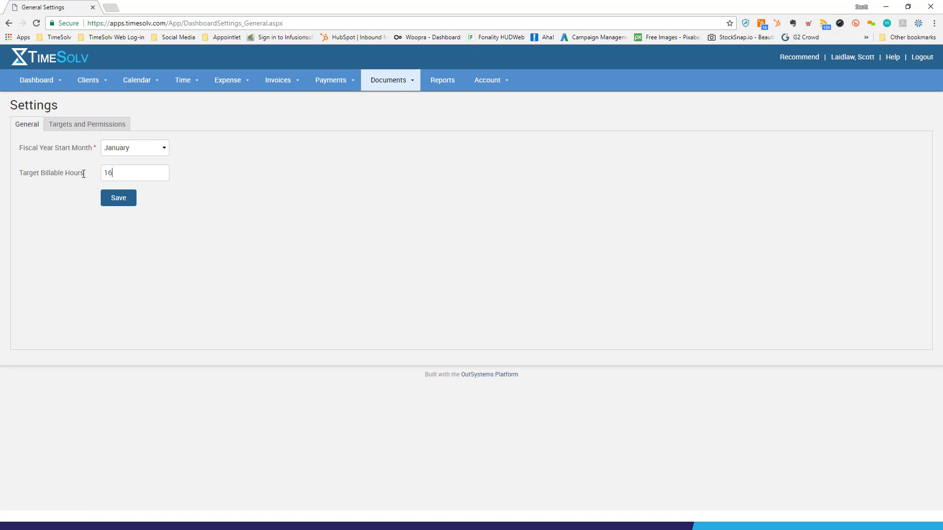
left_click(114, 198)
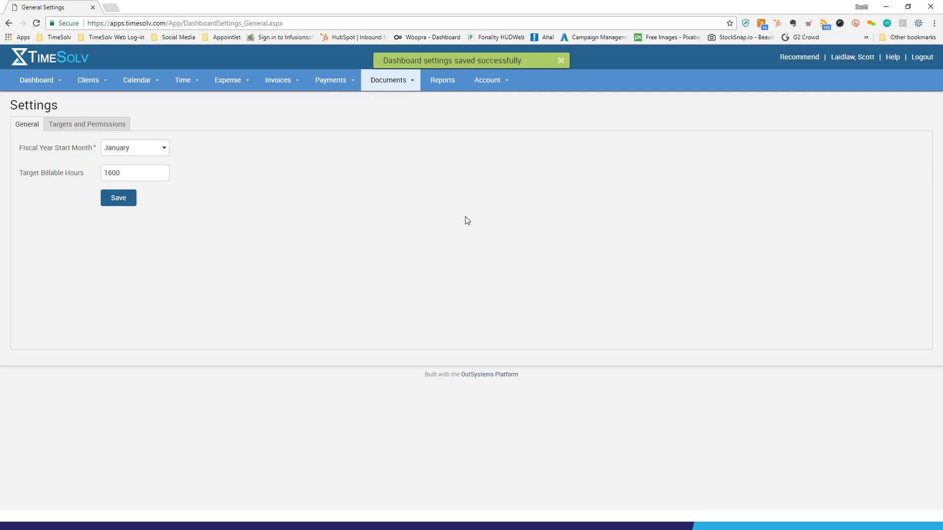
Select all professionals, set their 2017 target billing rates in list order to 200, 225, 250, 225, 200 and 180, and save the targets
left_click(90, 130)
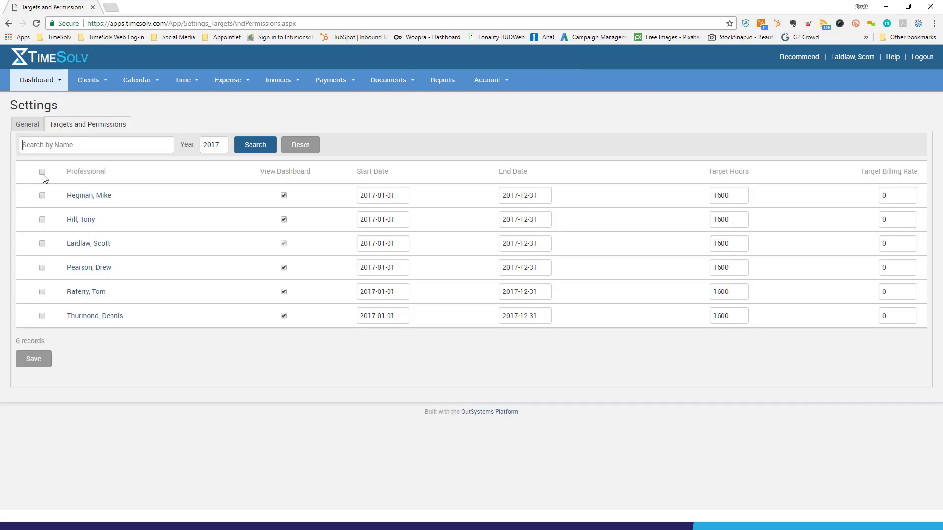
left_click_drag(907, 193, 873, 197)
type("200")
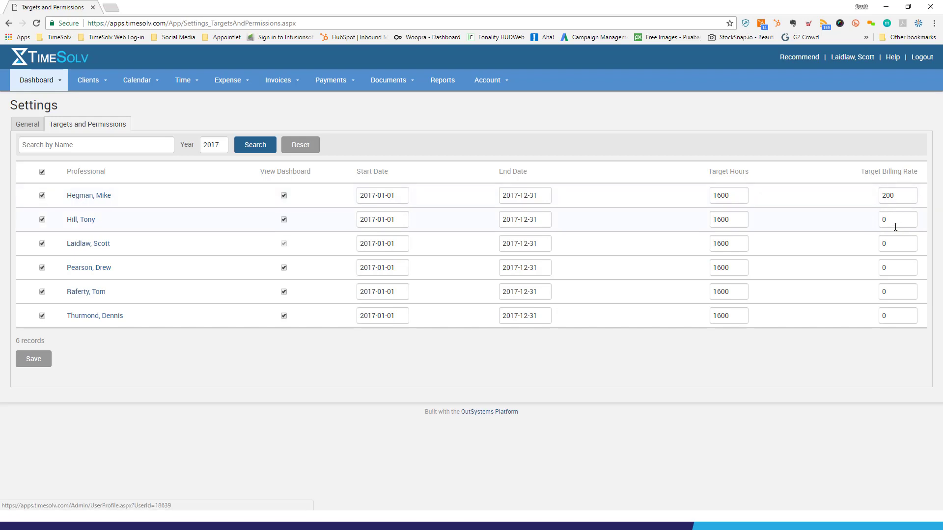
mouse_move(895, 224)
left_mouse_down()
mouse_move(881, 224)
mouse_move(870, 245)
mouse_move(879, 267)
mouse_move(870, 320)
left_mouse_up()
type("225")
type("250")
type("225")
type("200")
type("180")
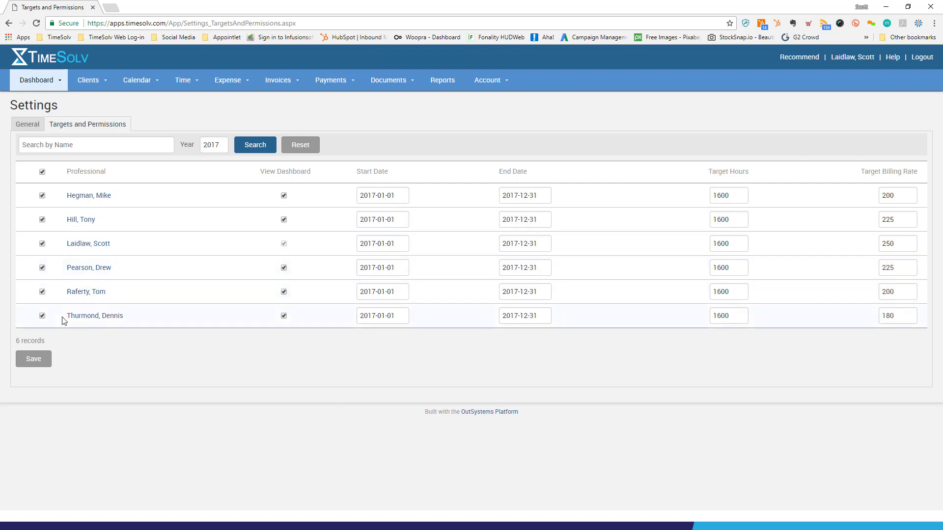
left_click(33, 361)
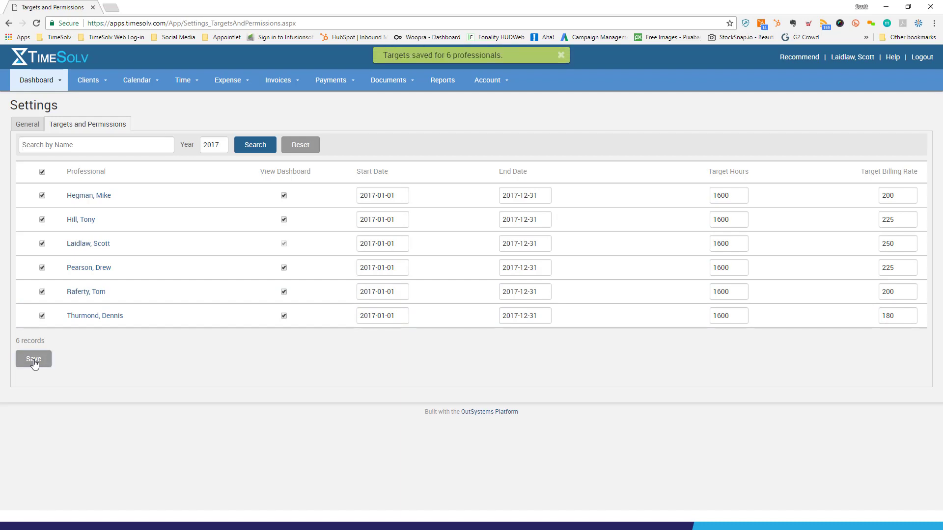
Open the Hours dashboard to compare target billable hours with actual total and billable hours
mouse_move(49, 85)
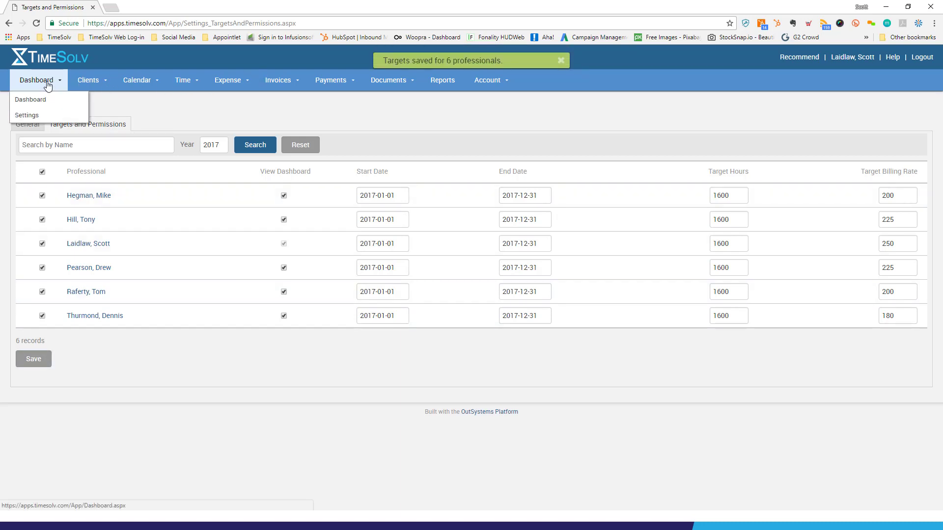
left_click(39, 102)
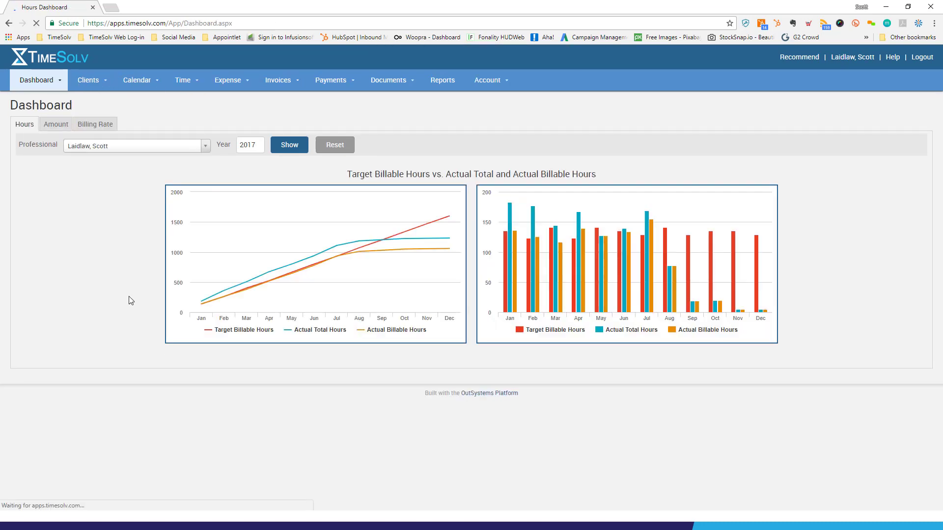
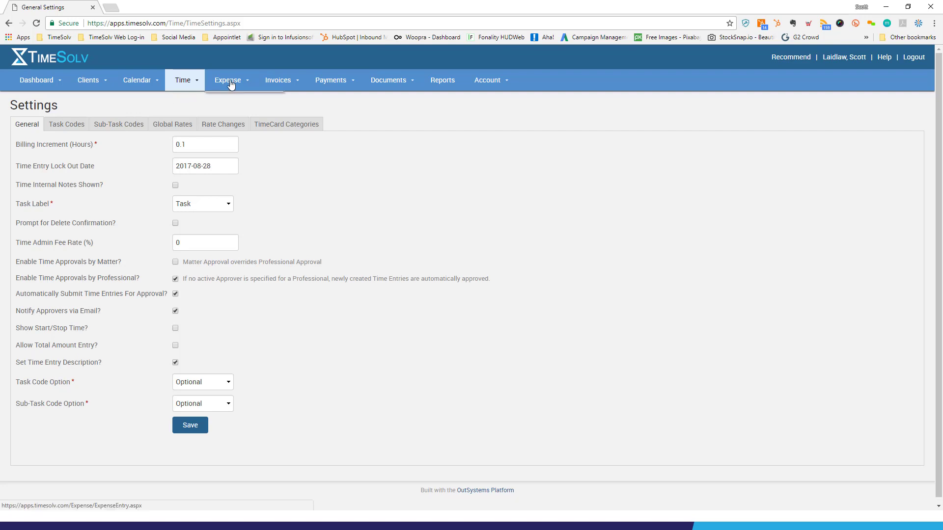
Open the expense settings and view the list of expense codes
mouse_move(228, 81)
left_click(218, 146)
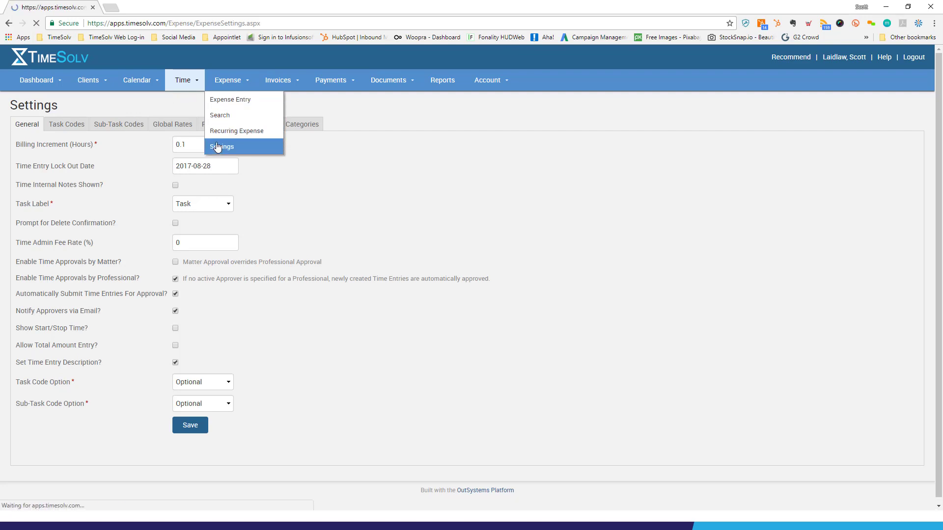
left_click(72, 131)
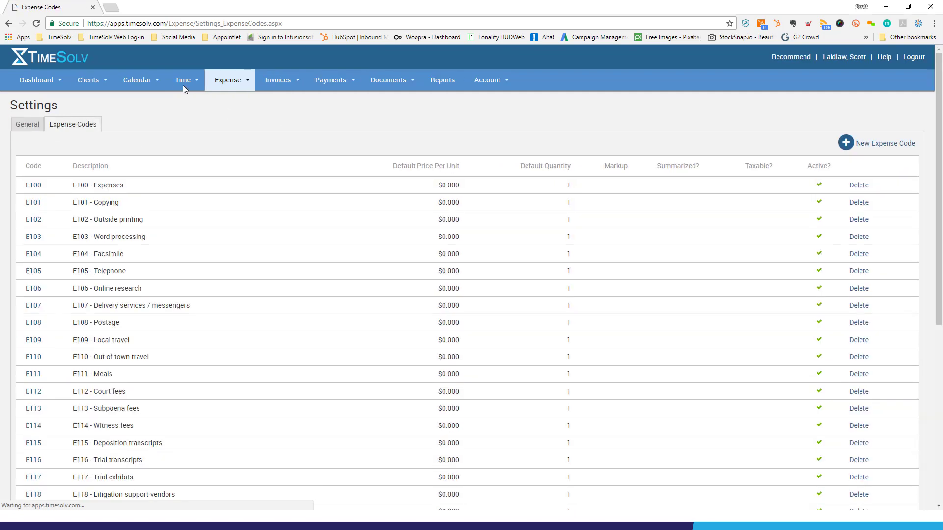
Open the task codes in the time settings and examine their codes, descriptions and rates
mouse_move(182, 85)
left_click(186, 148)
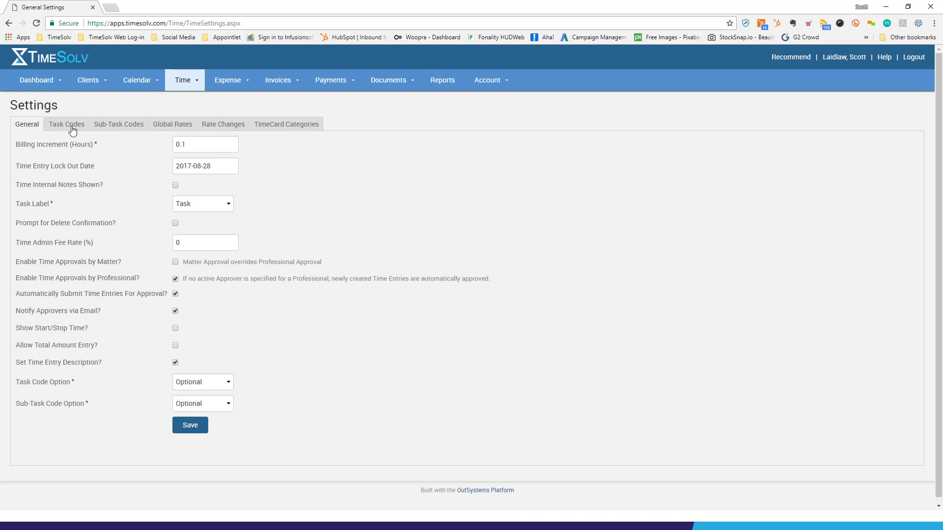
left_click(70, 126)
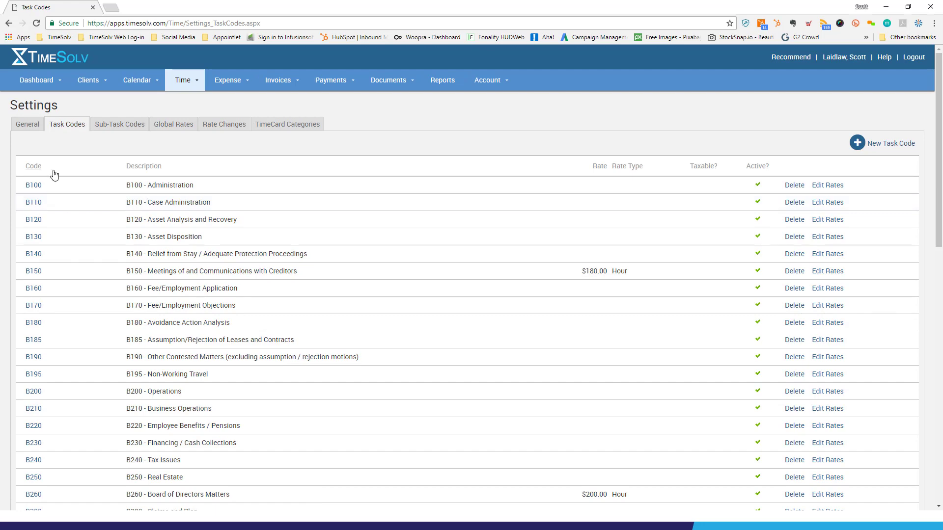
scroll(68, 202, "down", 12)
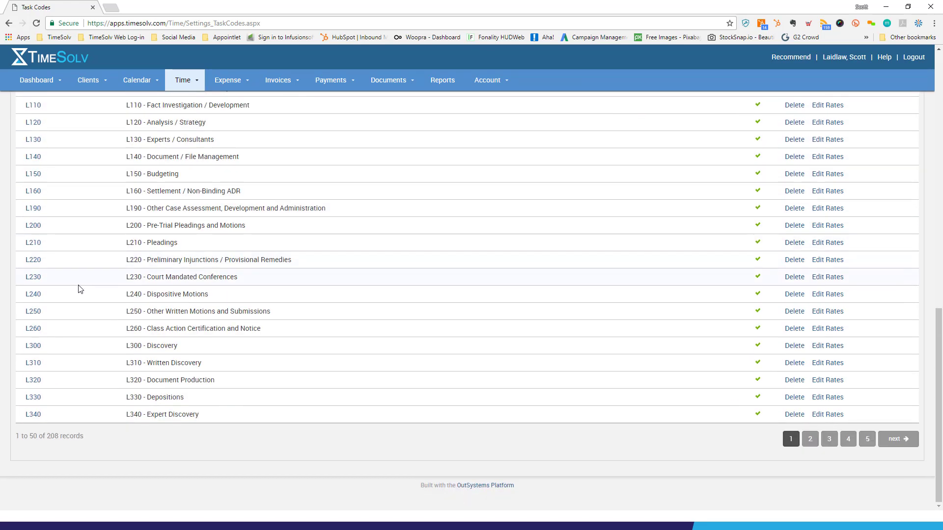
scroll(80, 289, "up", 12)
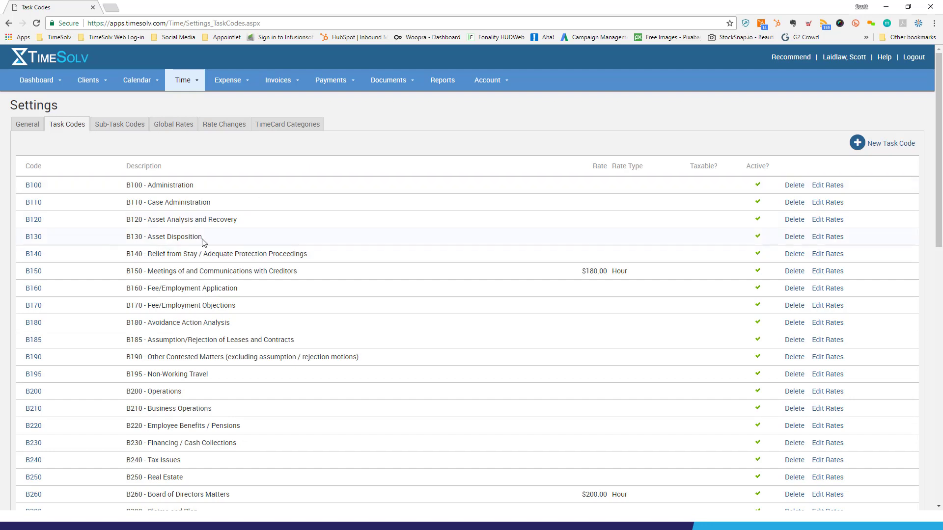
scroll(221, 334, "down", 2)
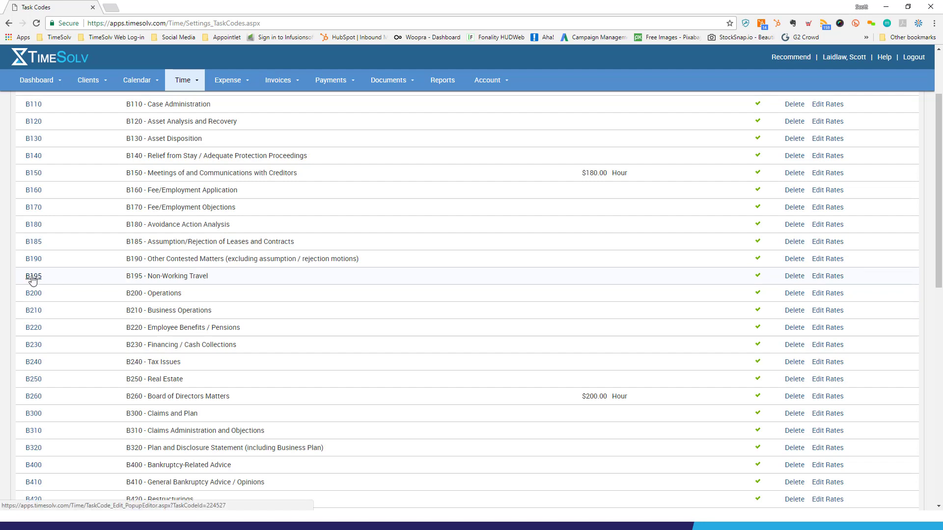
scroll(33, 280, "up", 2)
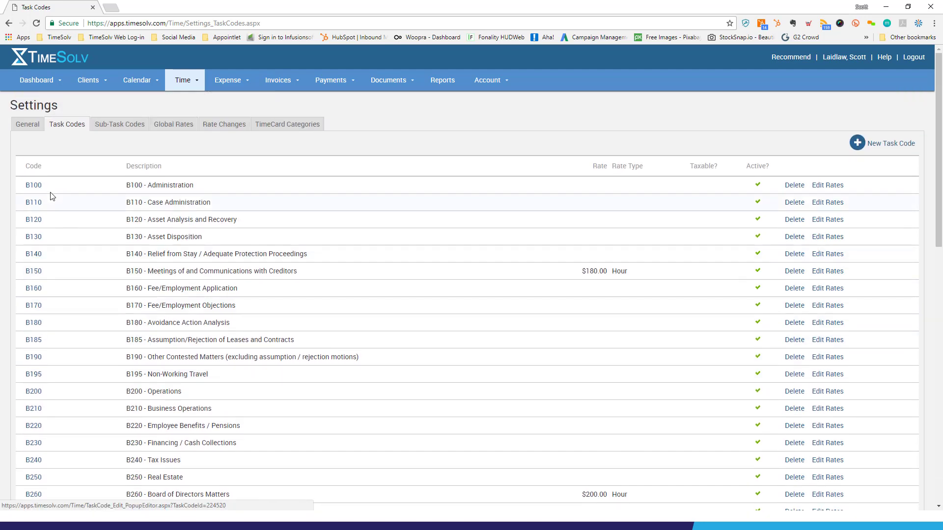
scroll(55, 381, "down", 3)
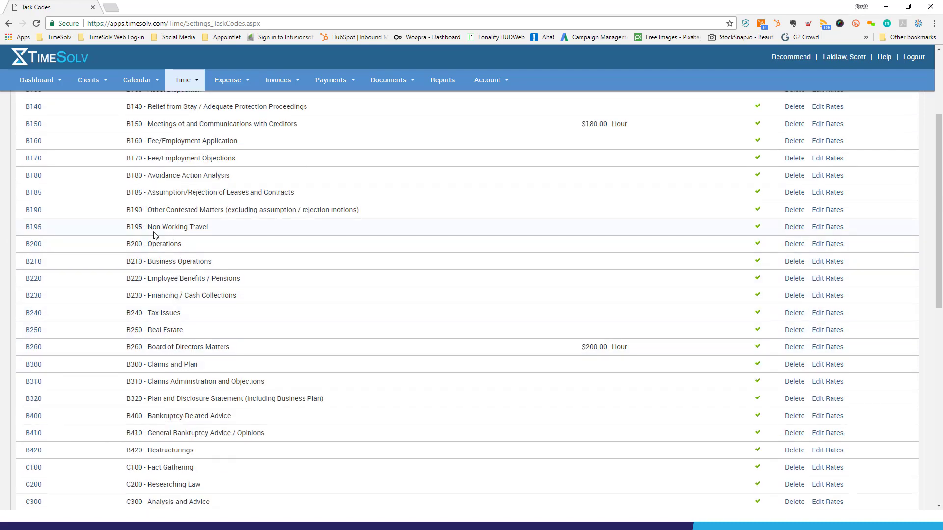
Set the B195 - Non-Working Travel task code's rate to 75 with the Hour rate type and save it
left_click(33, 229)
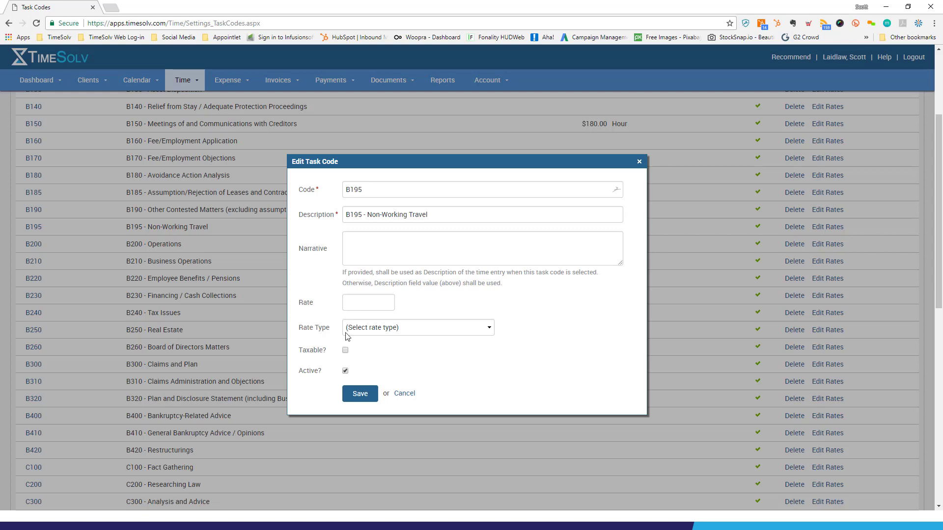
left_click(397, 329)
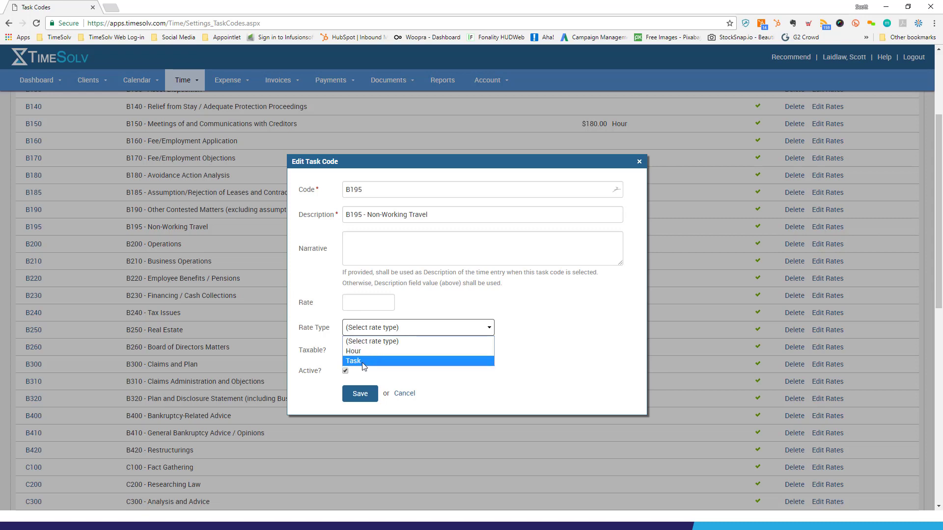
left_click(369, 352)
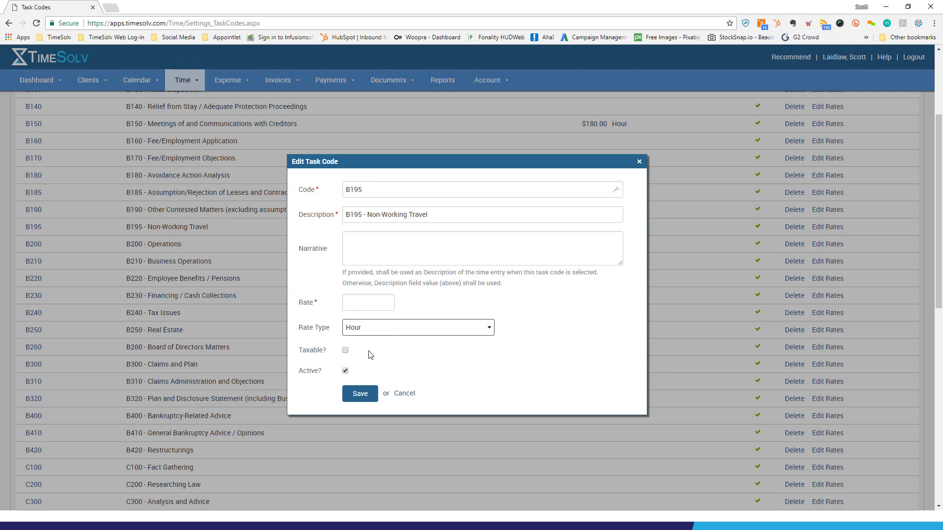
left_click(362, 302)
type("75")
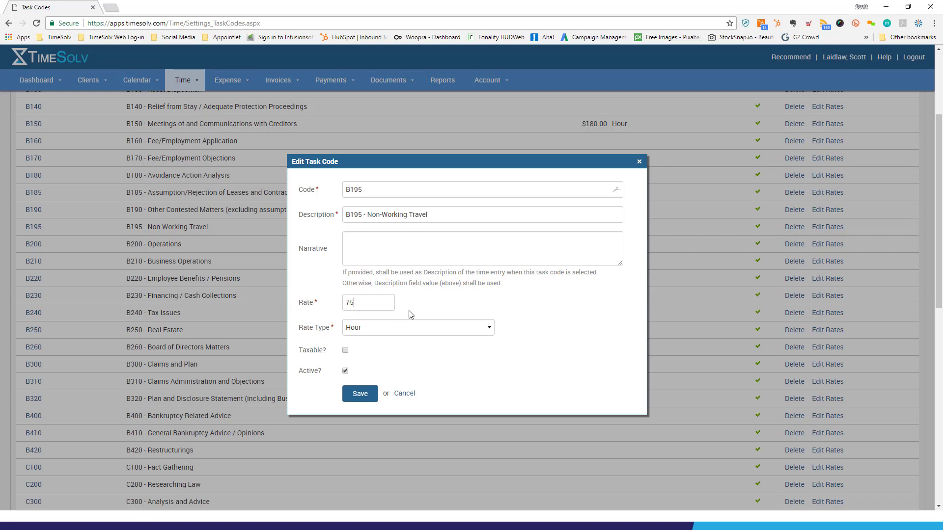
left_click(366, 395)
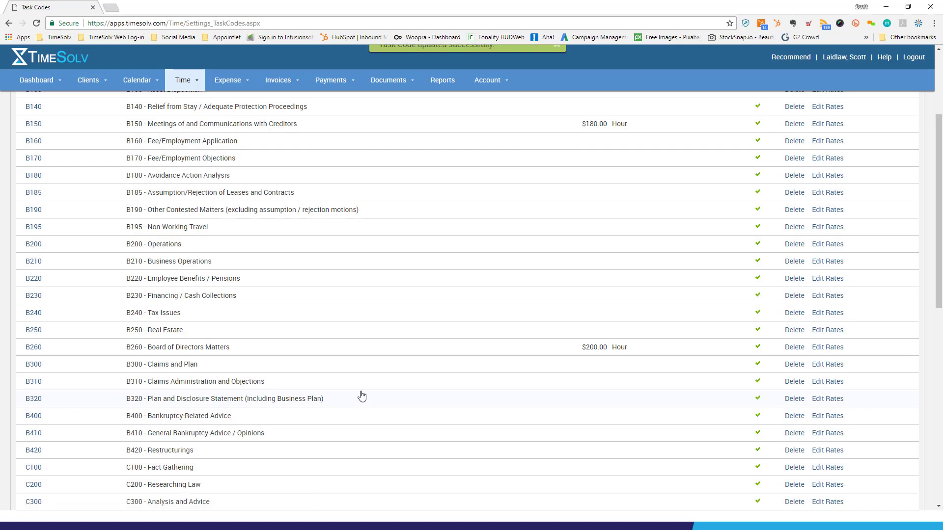
scroll(614, 226, "up", 3)
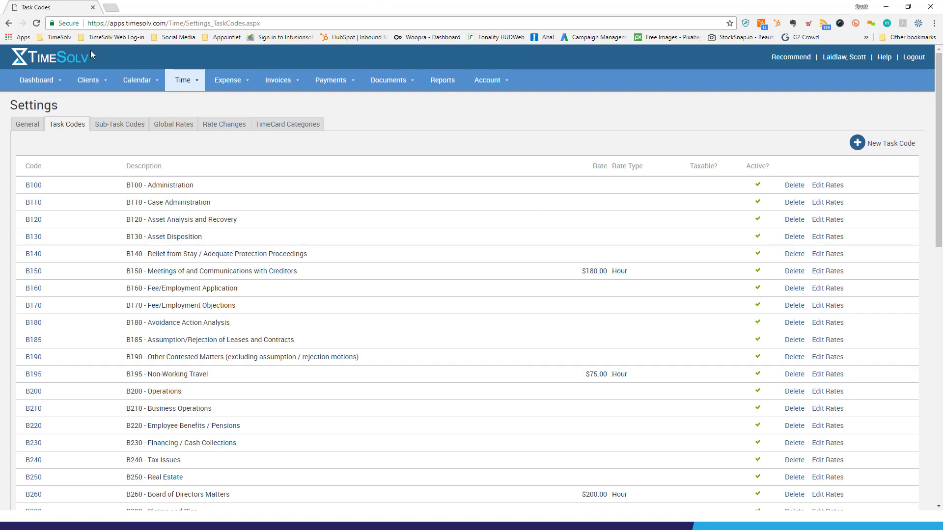
Open the Friday Test client, set its Rate By option to Task then Timekeeper Default, and save the client
mouse_move(91, 84)
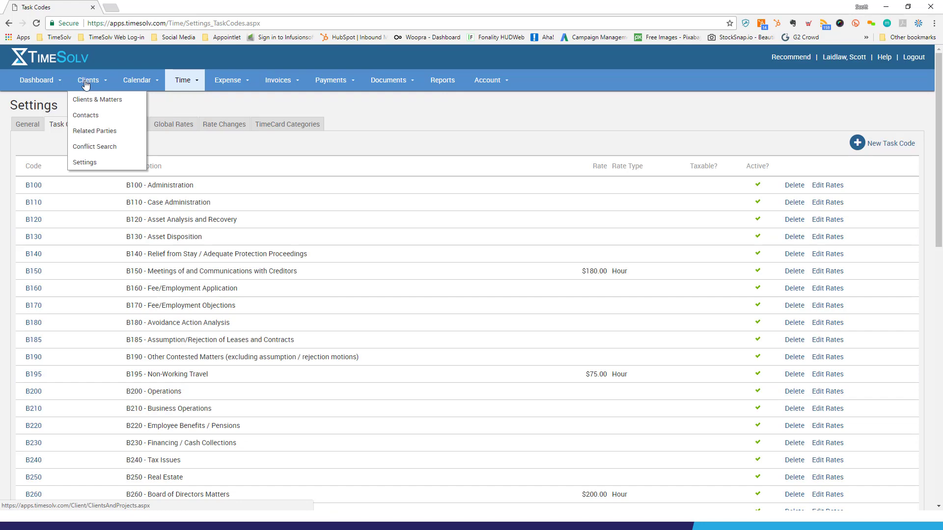
left_click(89, 101)
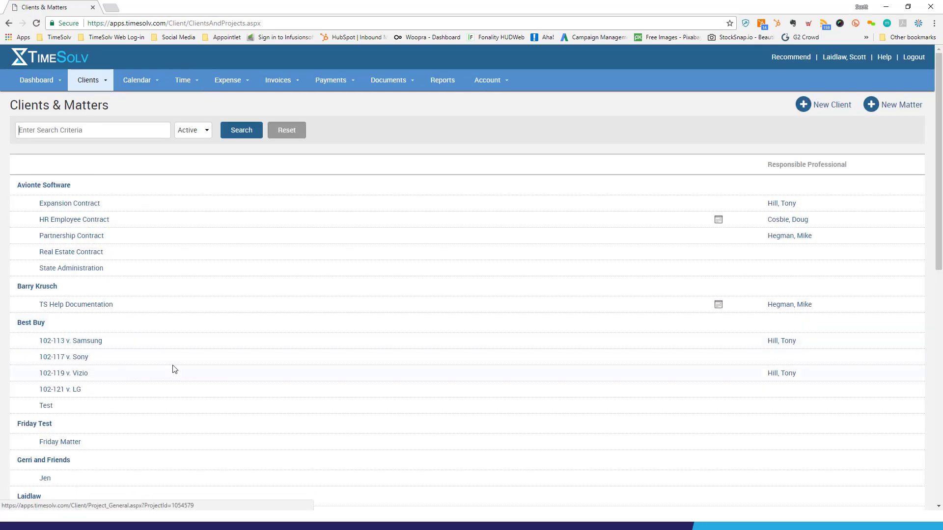
scroll(191, 351, "down", 1)
scroll(191, 351, "down", 3)
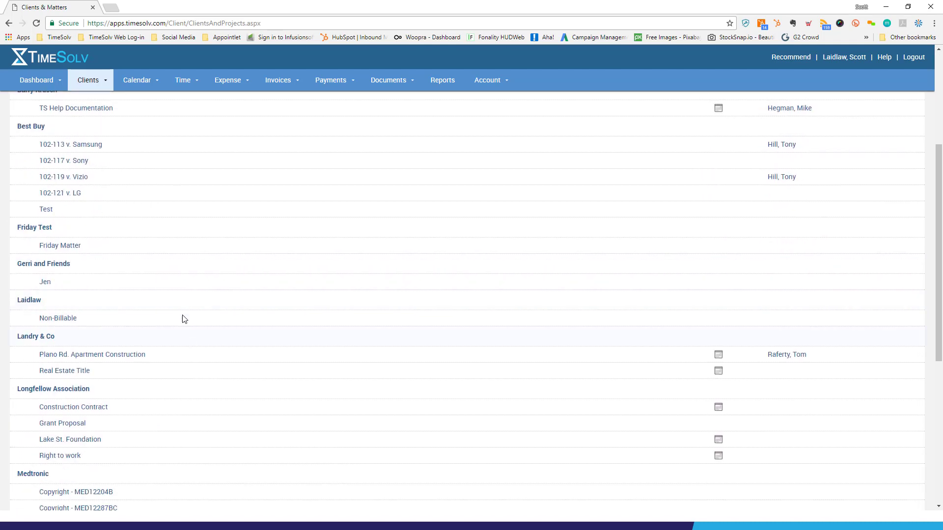
left_click(41, 232)
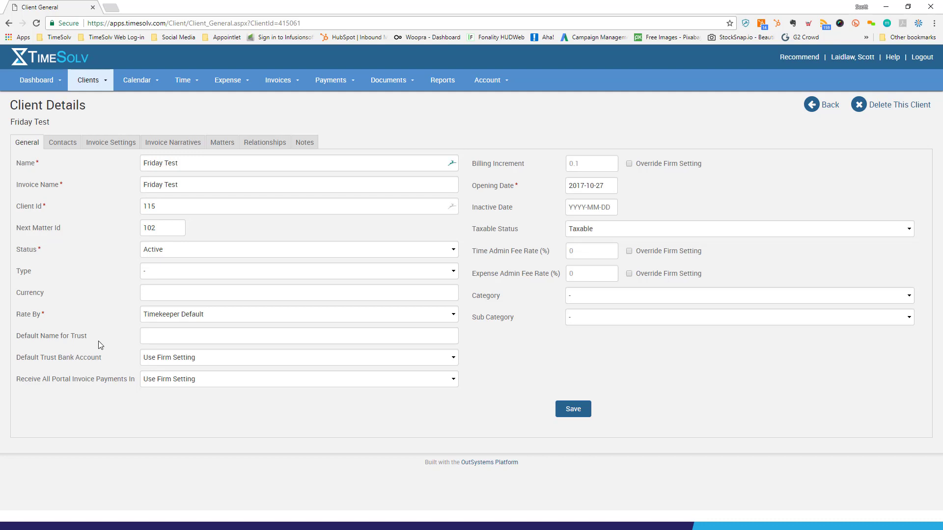
left_click(209, 316)
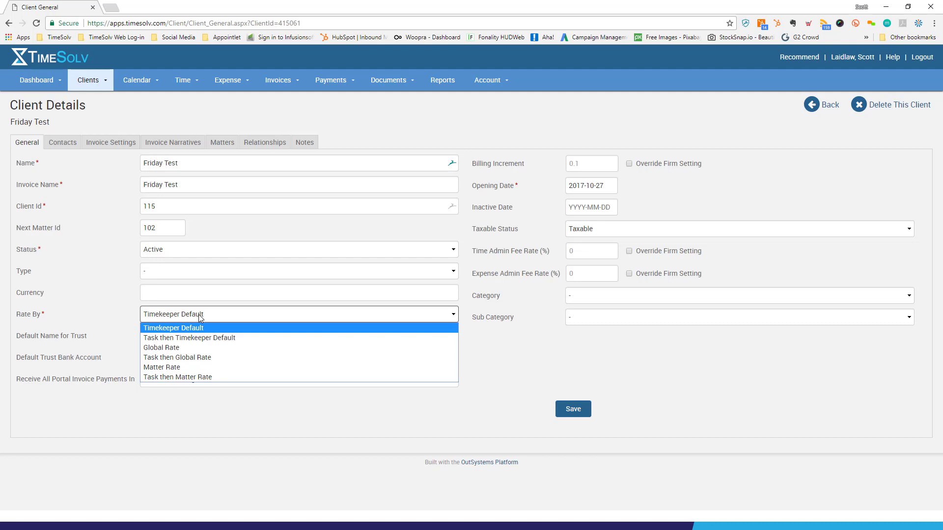
left_click(179, 339)
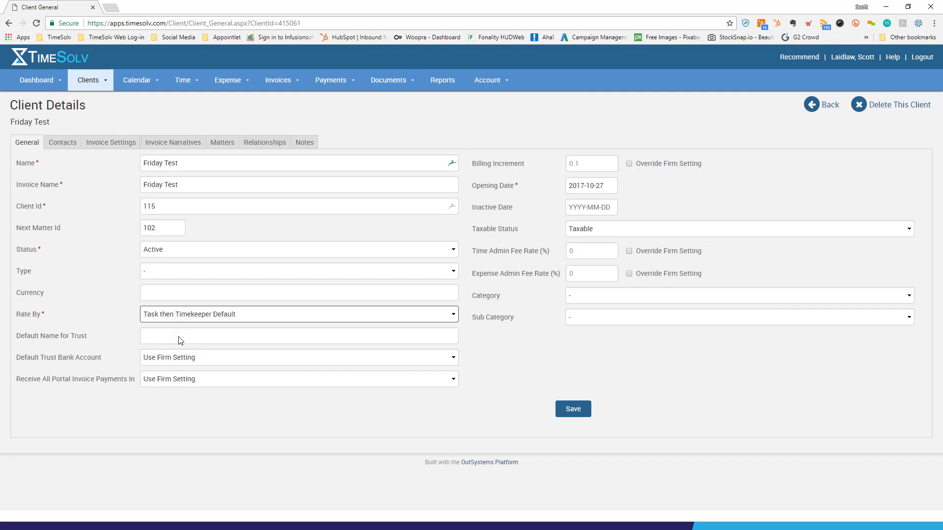
left_click(248, 318)
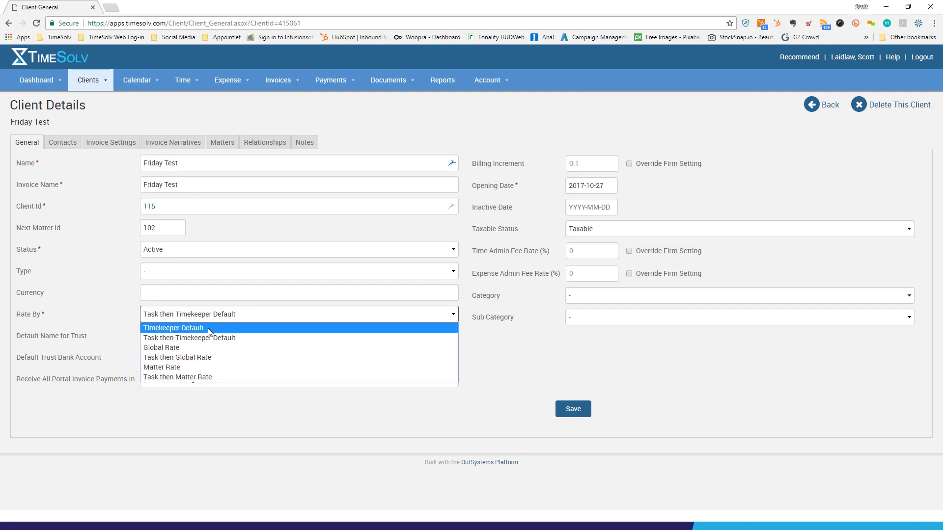
left_click(201, 340)
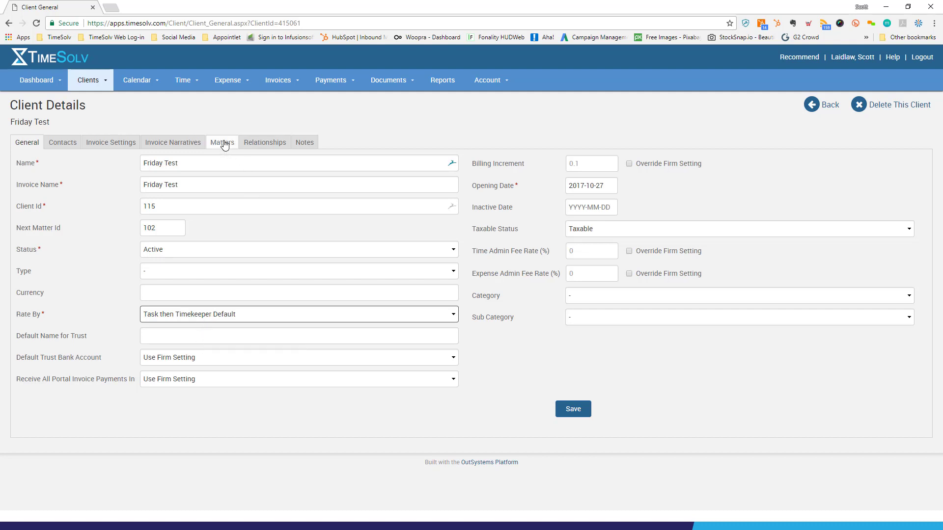
left_click(575, 412)
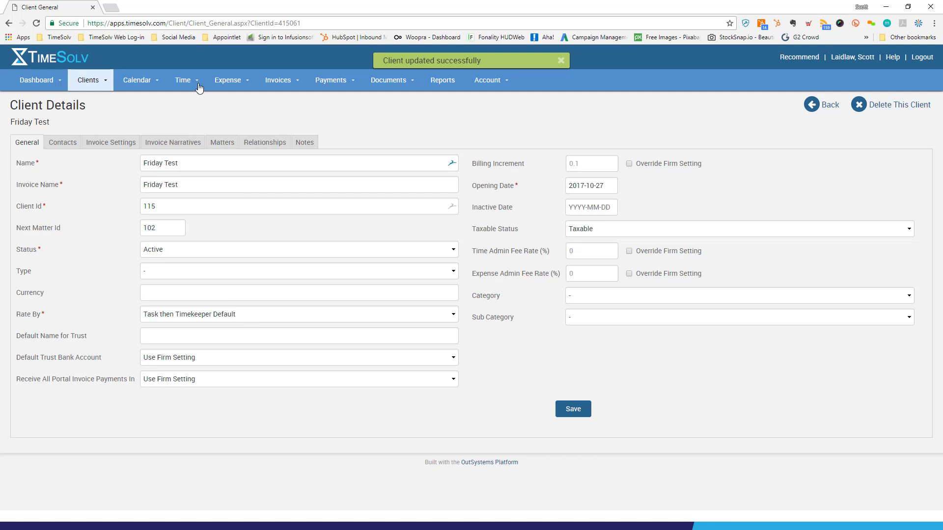
Try a new time entry for Friday Test - Friday Matter with task code B195 - Non-Working Travel to check the rate
mouse_move(186, 80)
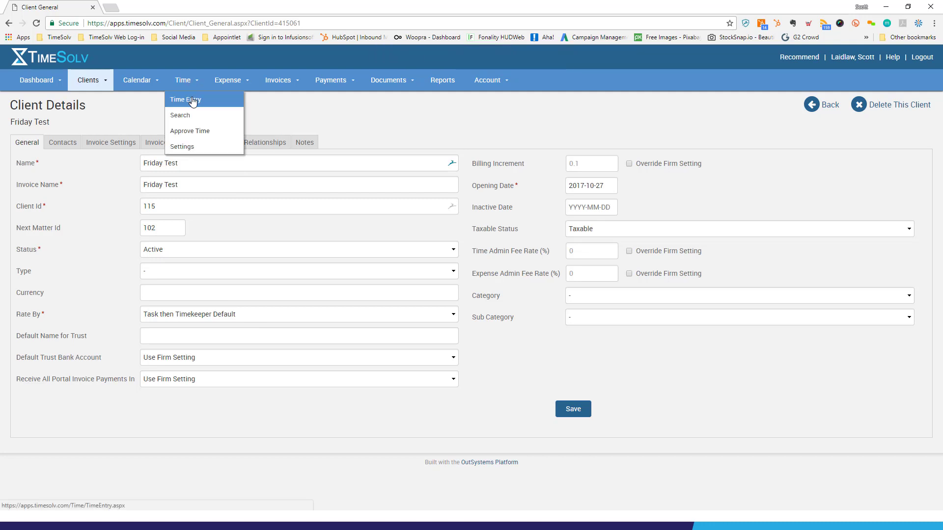
left_click(192, 101)
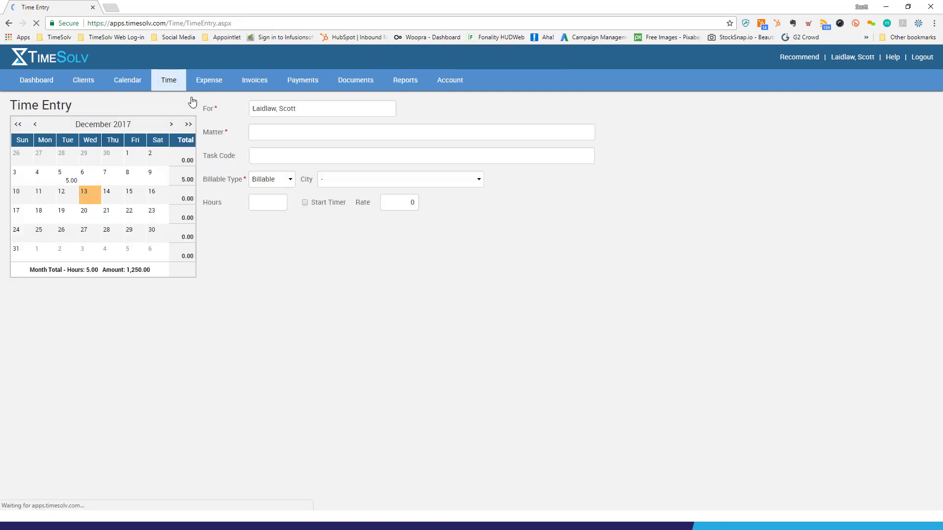
type("frid")
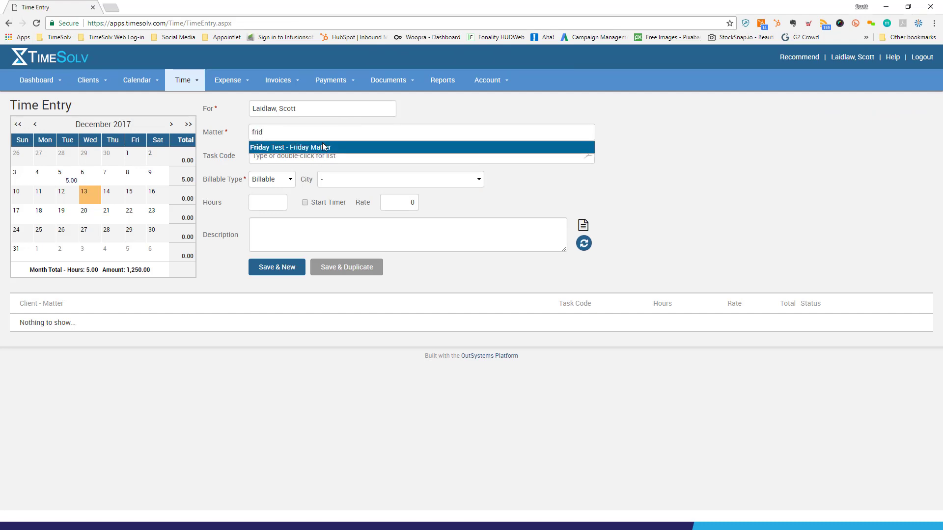
left_click(322, 147)
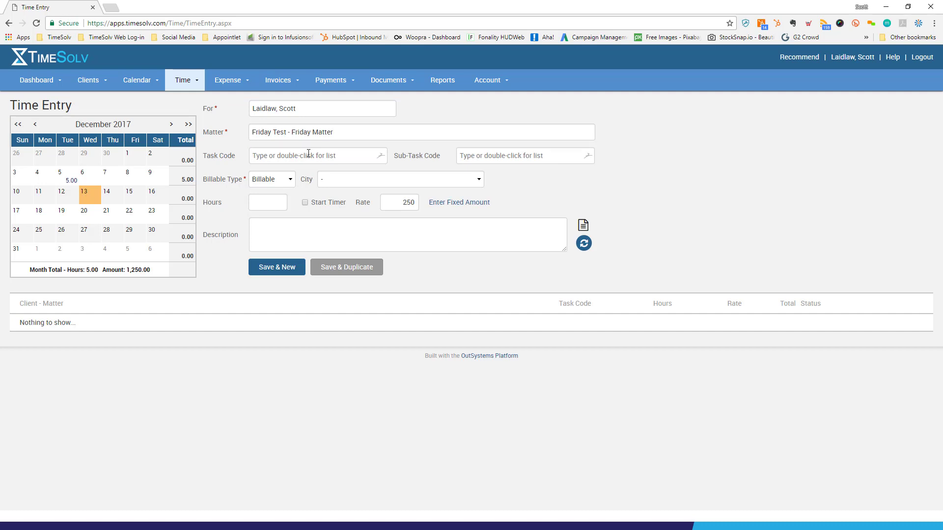
type("travel")
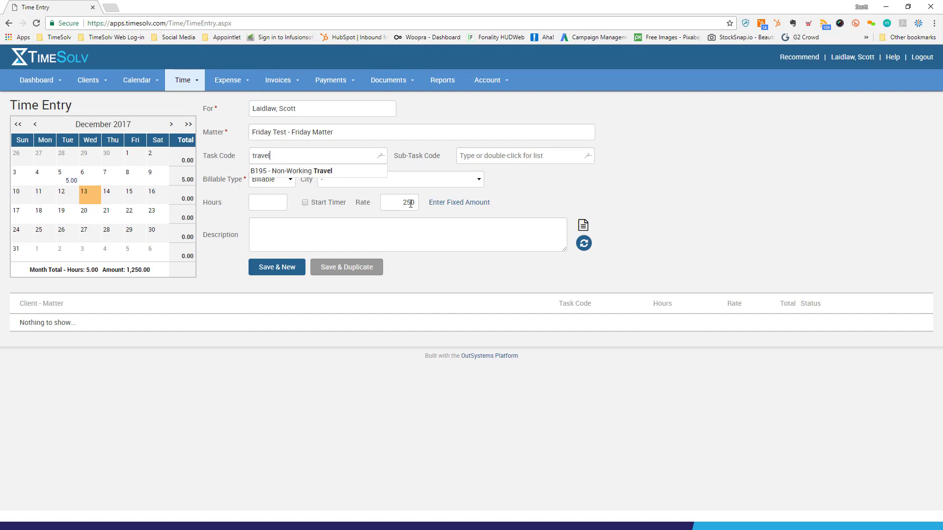
left_click(285, 171)
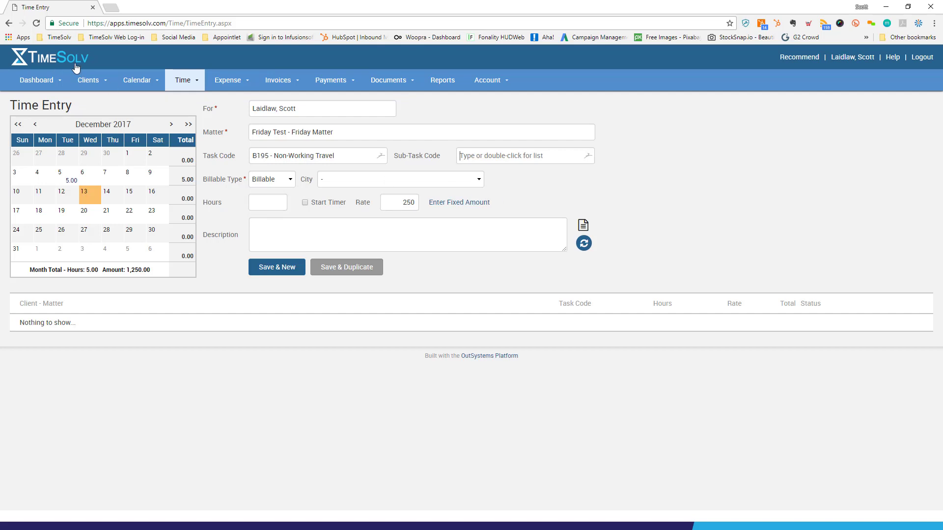
Open Friday Matter under the Friday Test client, set its Rate By option to Task then Timekeeper Default, and save the matter
mouse_move(87, 82)
left_click(91, 99)
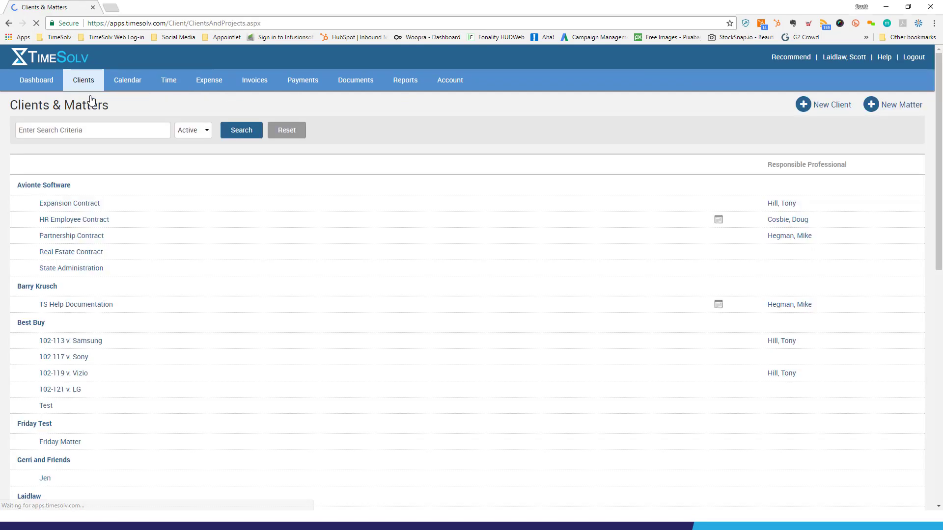
scroll(76, 314, "down", 4)
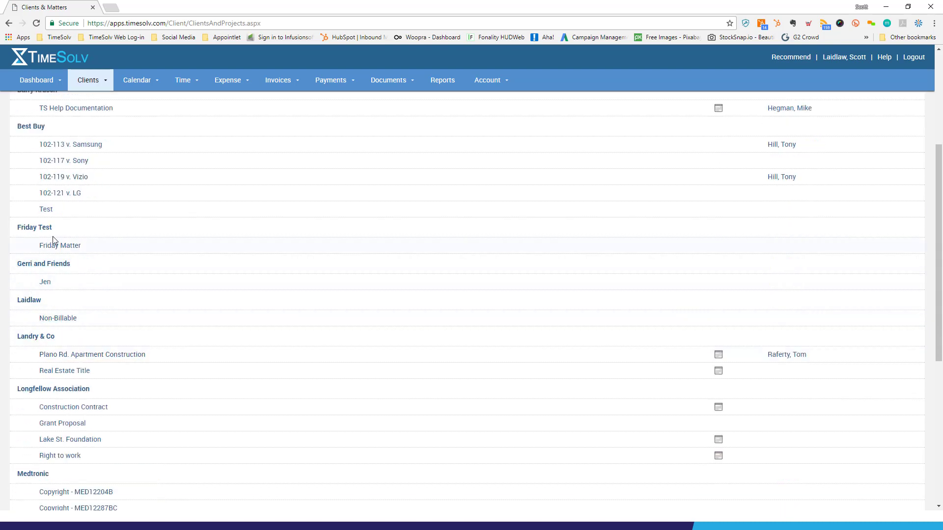
left_click(55, 249)
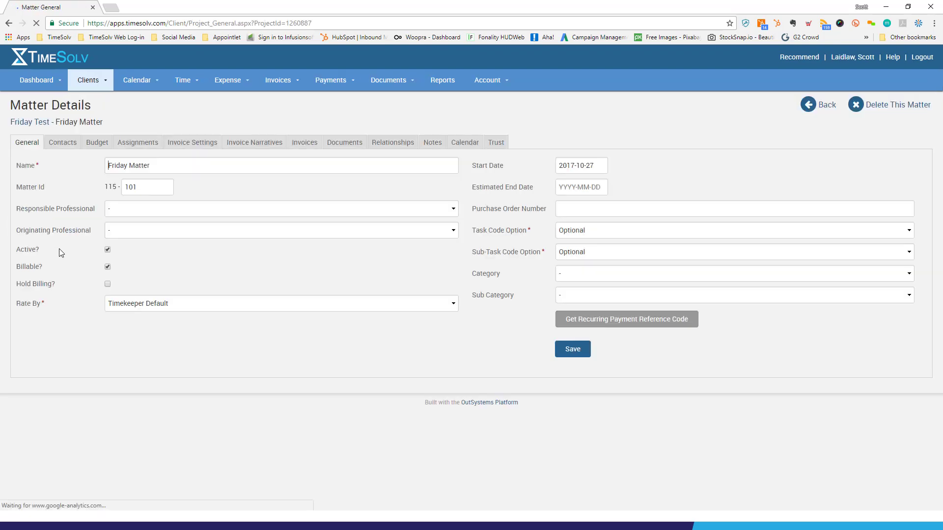
left_click(172, 304)
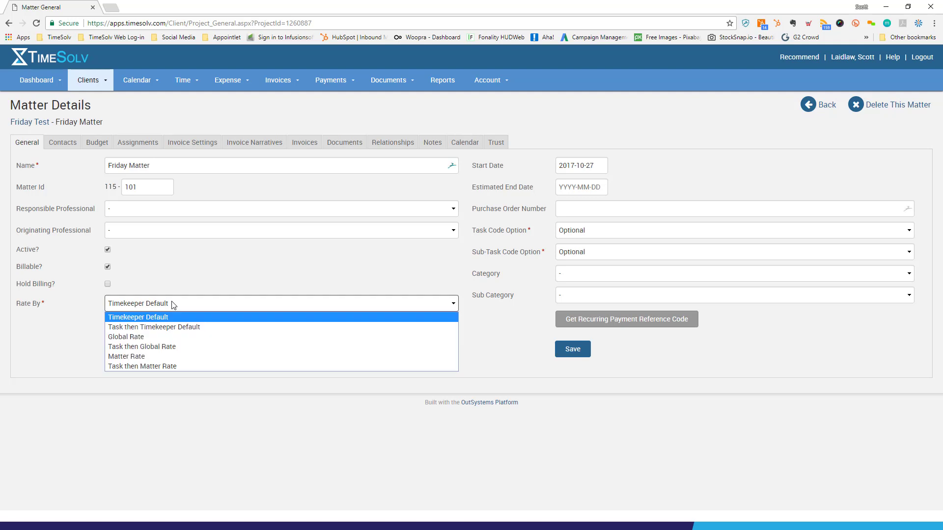
left_click(173, 327)
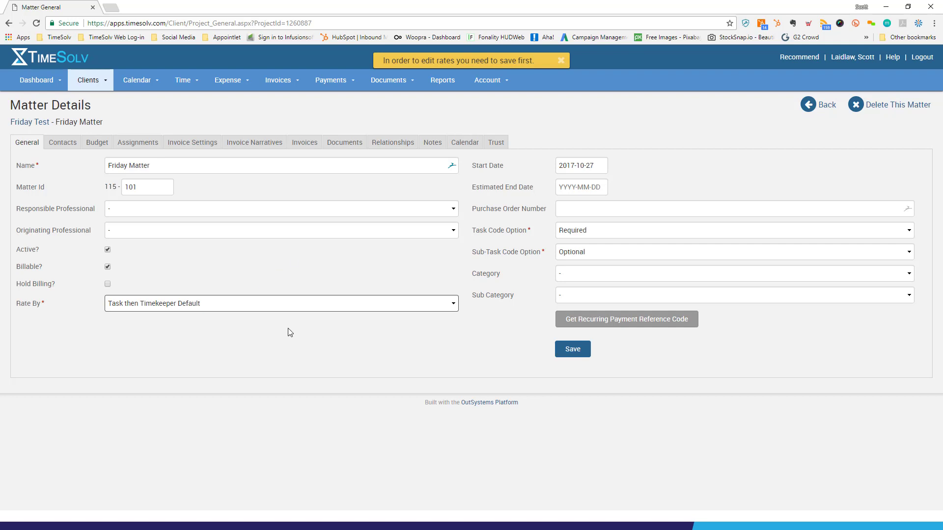
left_click(565, 352)
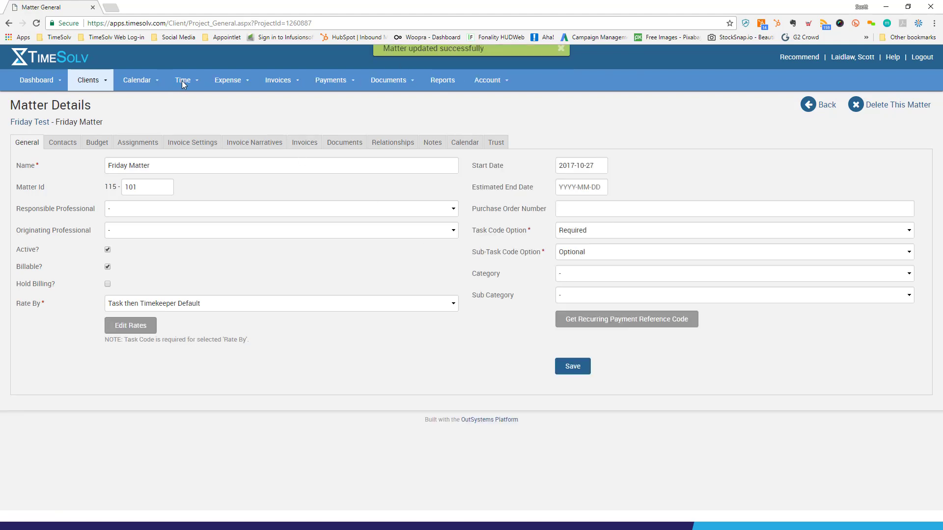
Fill a new time entry with Friday Test - Friday Matter and task code B195 - Non-Working Travel to check the applied rate
left_click(187, 100)
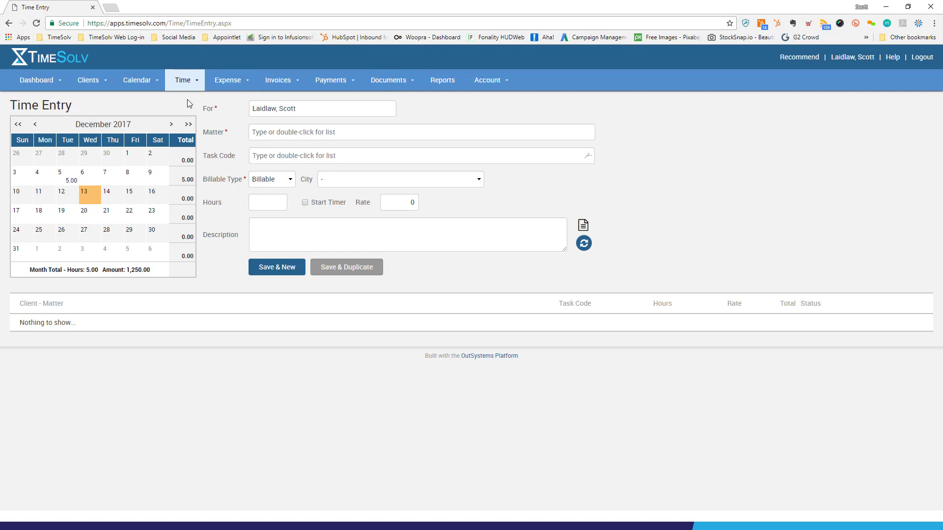
type("fri")
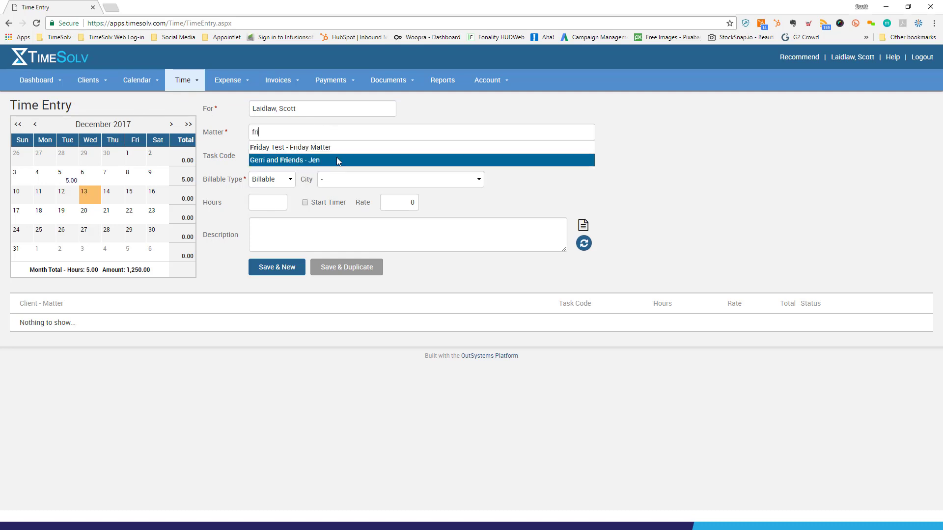
left_click(334, 147)
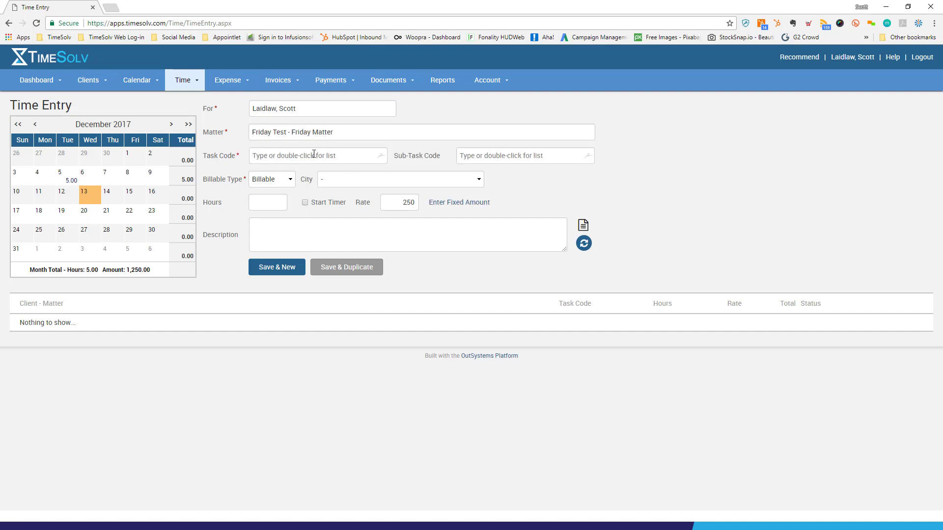
left_click(314, 155)
type("travel")
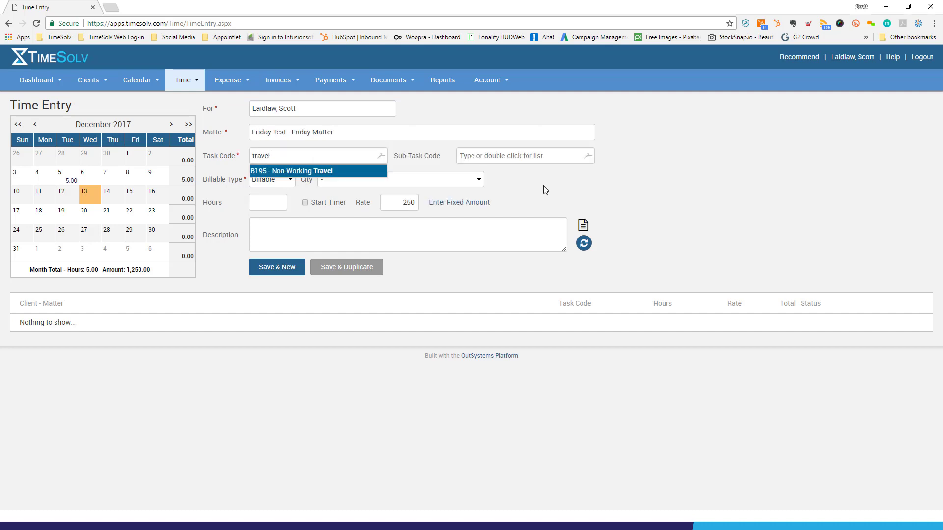
left_click(304, 171)
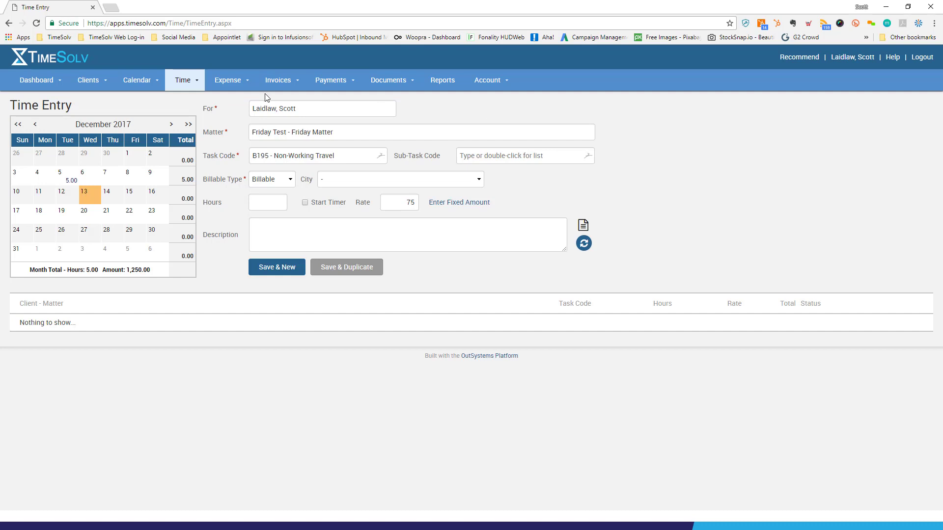
Open the rates editor of Friday Matter under the Friday Test client
mouse_move(186, 86)
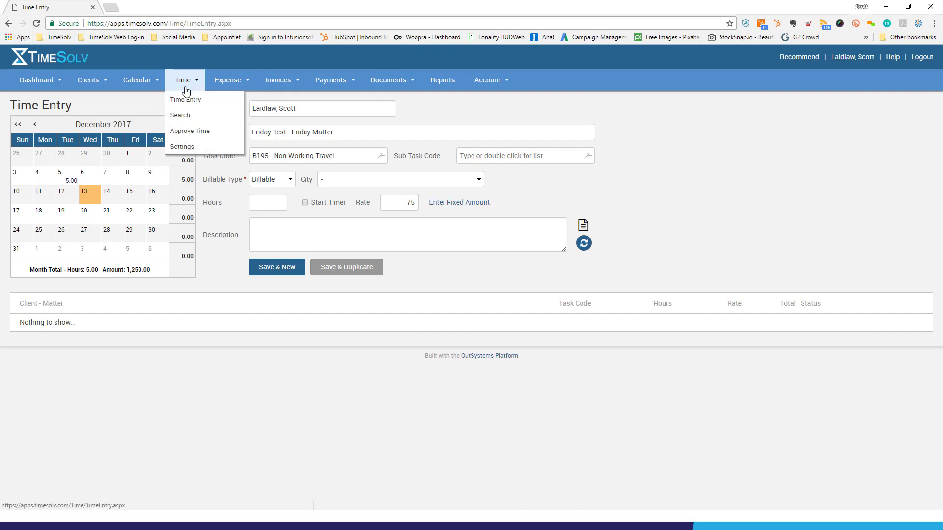
left_click(101, 100)
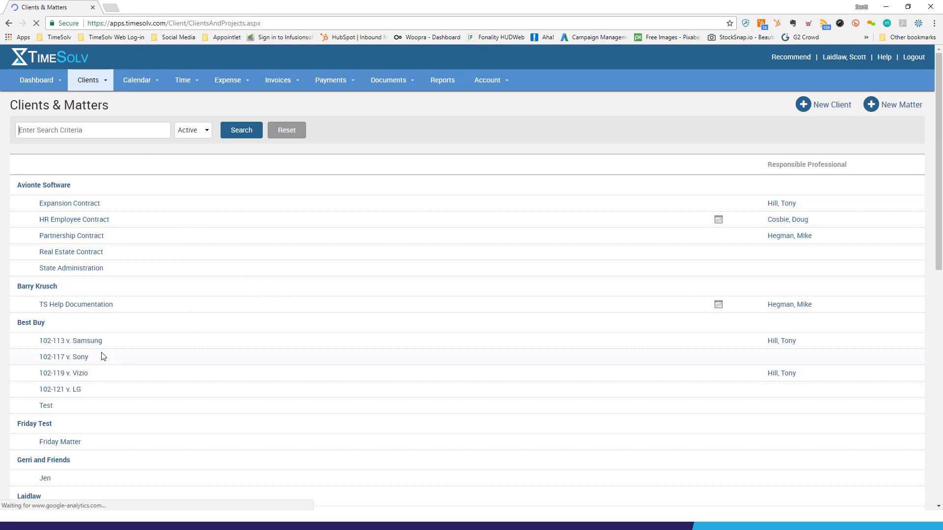
scroll(101, 354, "down", 2)
left_click(62, 345)
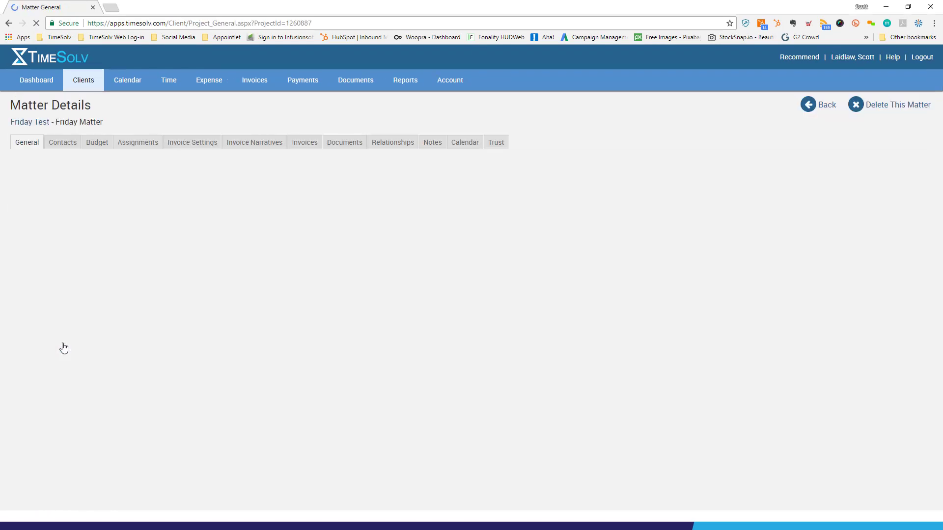
left_click(139, 328)
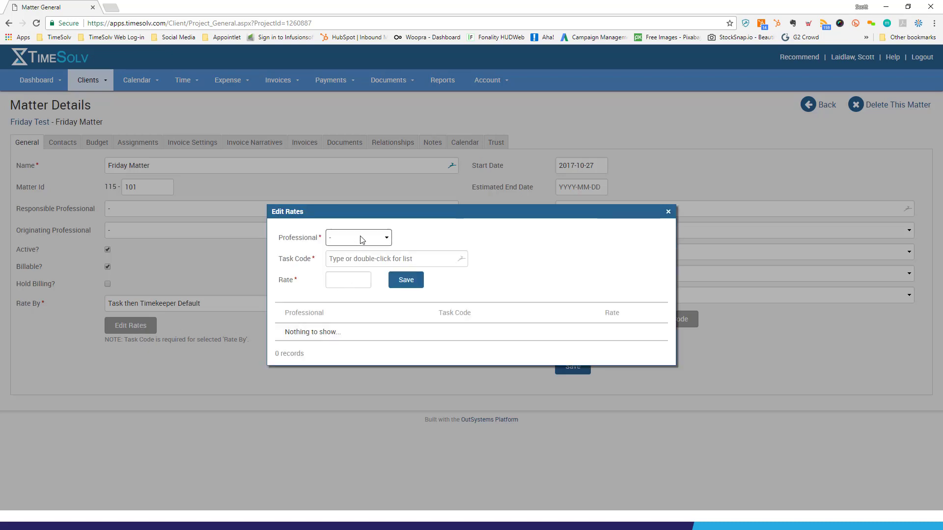
Save a matter rate of 50 on B195 - Non-Working Travel for the professional with the $175.00 default rate, and close the rates editor
left_click(361, 240)
left_click(359, 261)
left_click(360, 259)
type("travel")
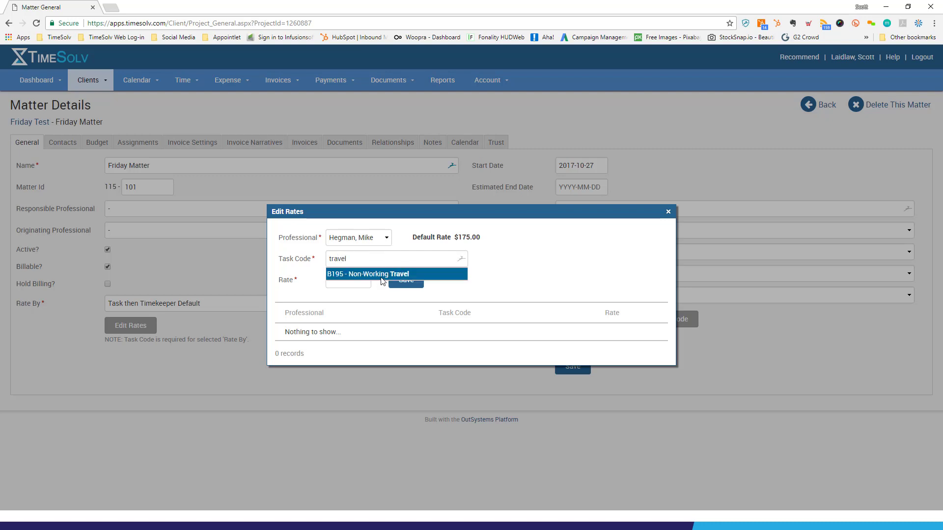
left_click(383, 274)
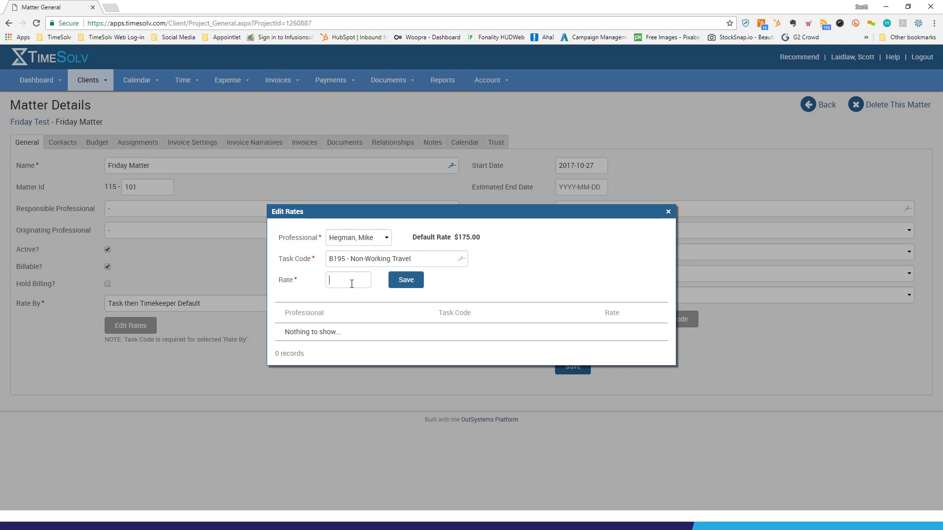
left_click(352, 284)
type("50")
left_click(417, 286)
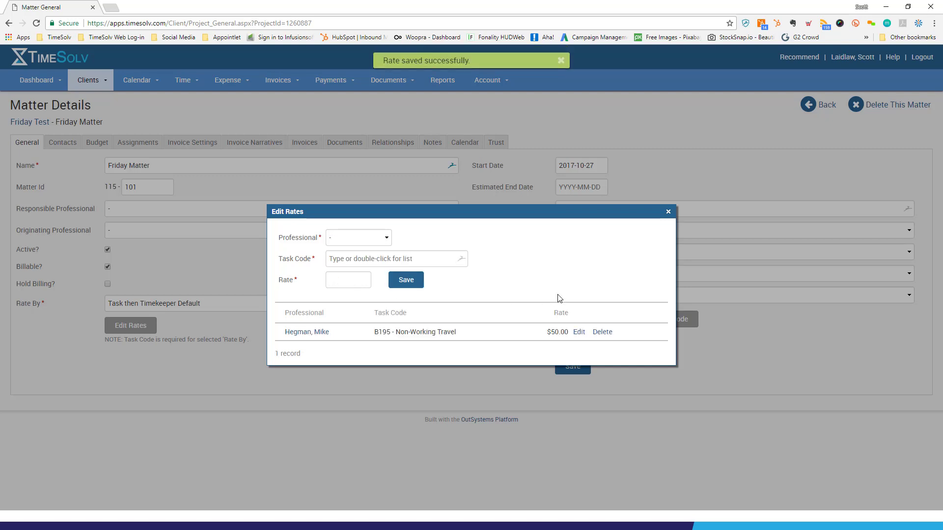
left_click(668, 213)
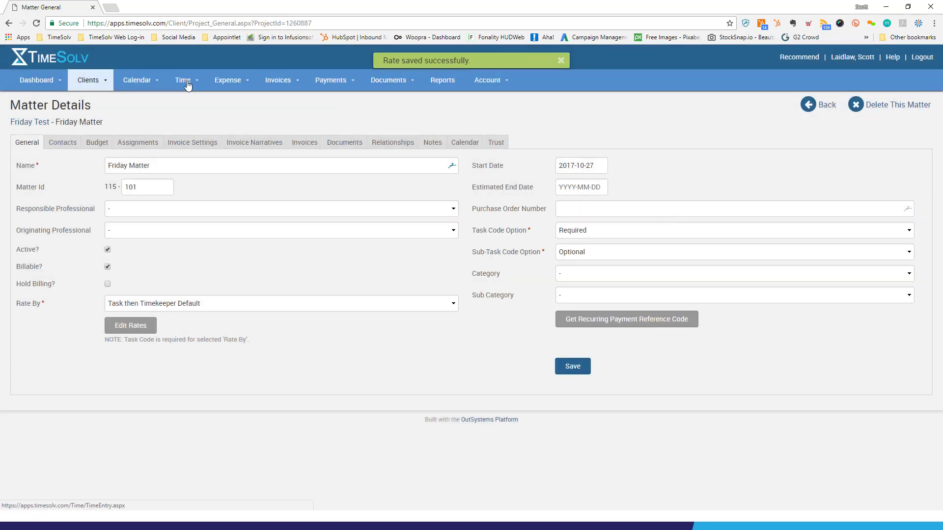
Open the rates editor for task code B195 - Non-Working Travel in the time settings
mouse_move(186, 83)
left_click(183, 148)
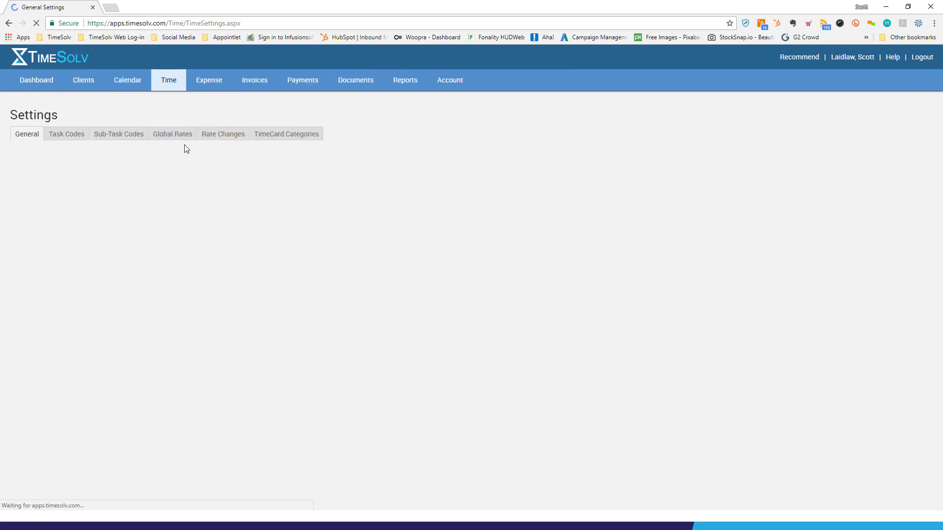
left_click(71, 126)
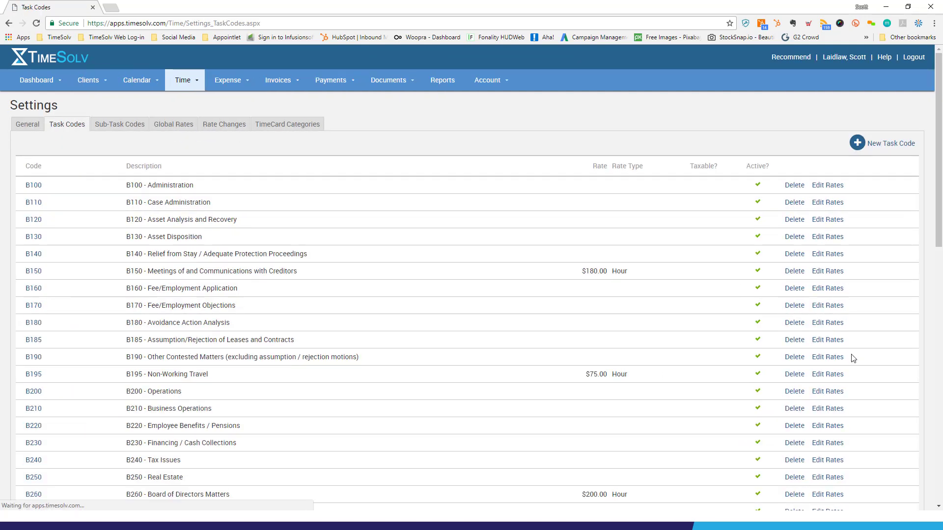
left_click(821, 375)
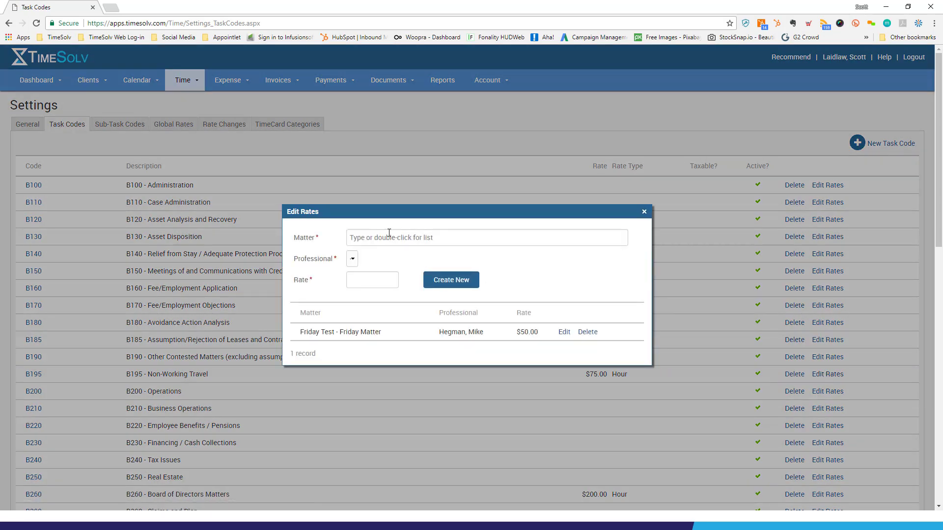
Create a rate of 60 for Friday Test - Friday Matter and the professional with the $250.00 default rate, and close the rates editor
double_click(391, 238)
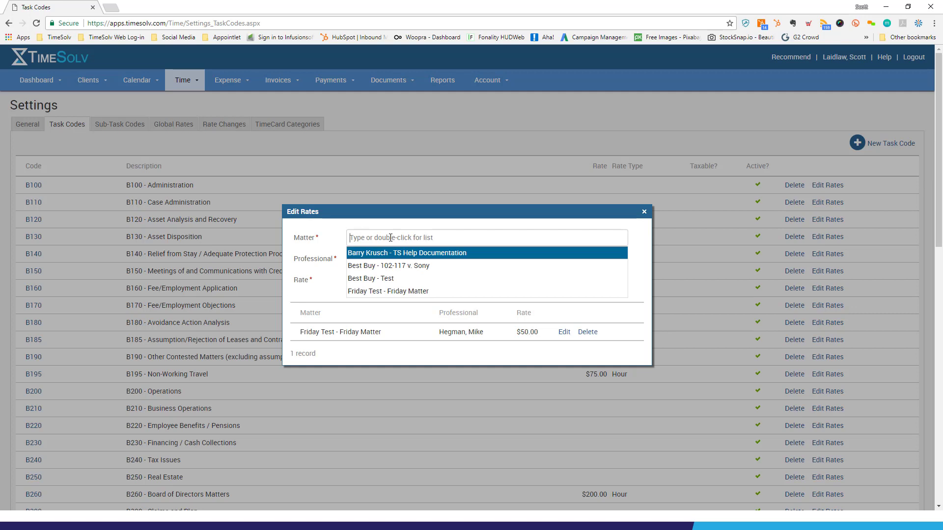
left_click(393, 291)
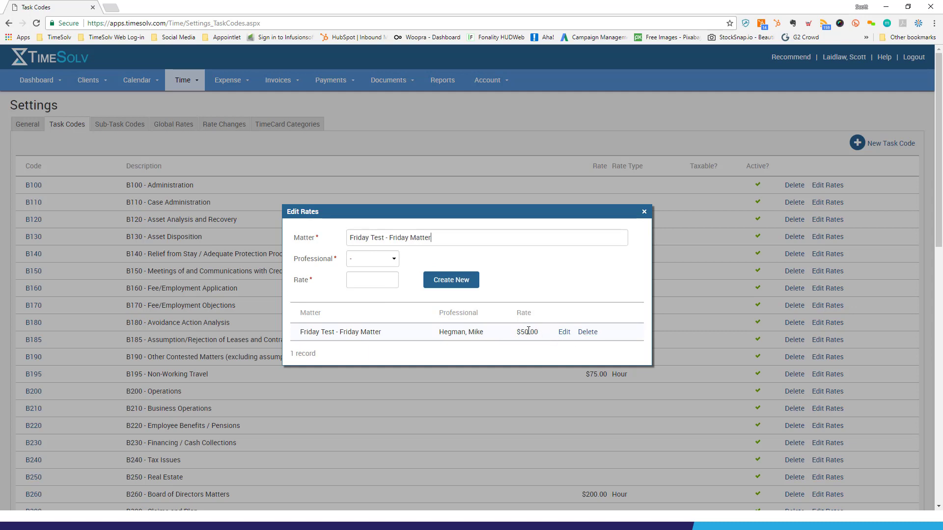
left_click(379, 260)
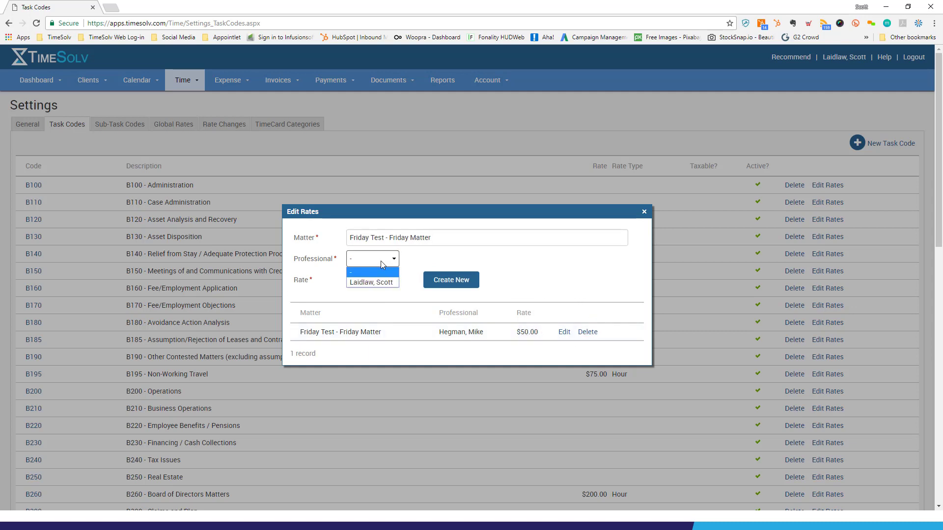
left_click(381, 282)
left_click(364, 278)
type("60")
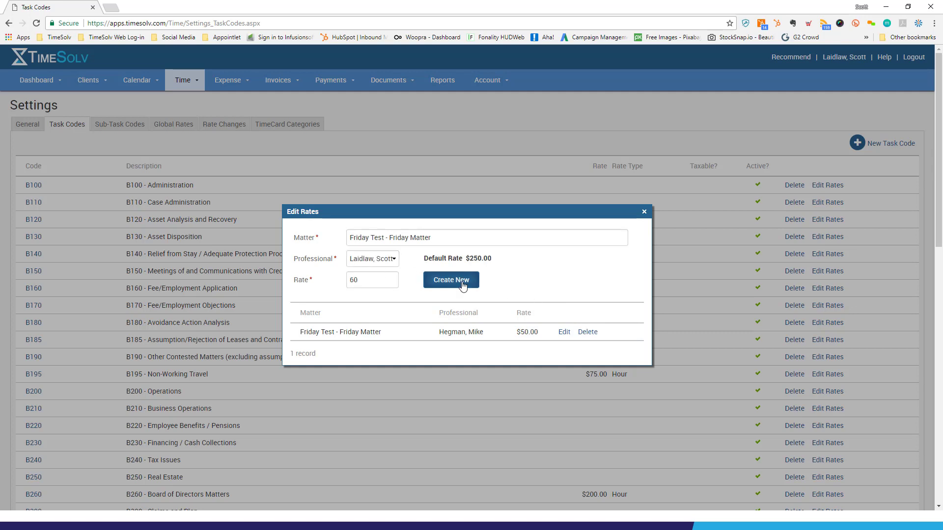
left_click(462, 285)
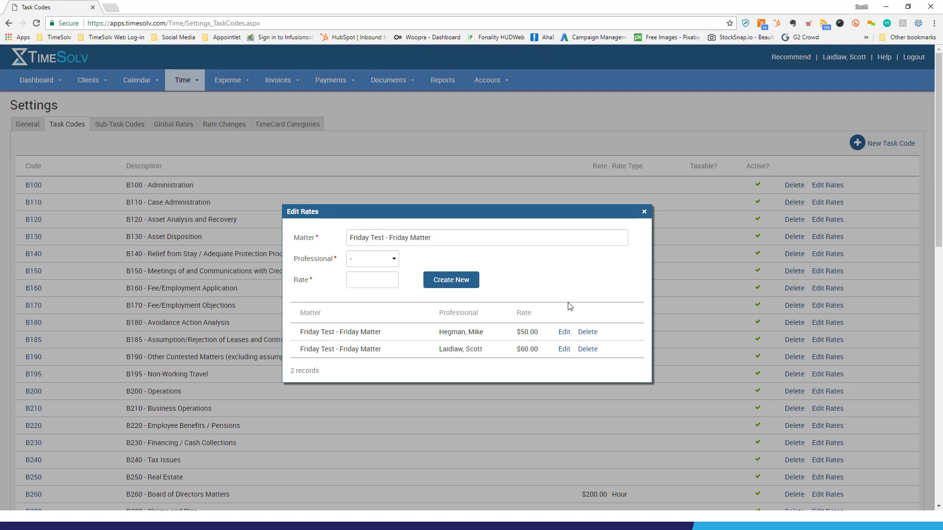
left_click(644, 212)
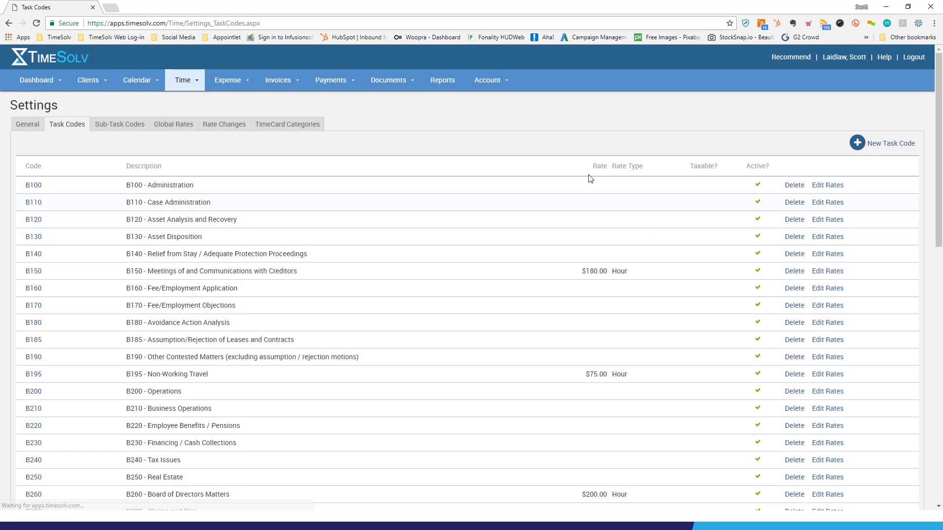